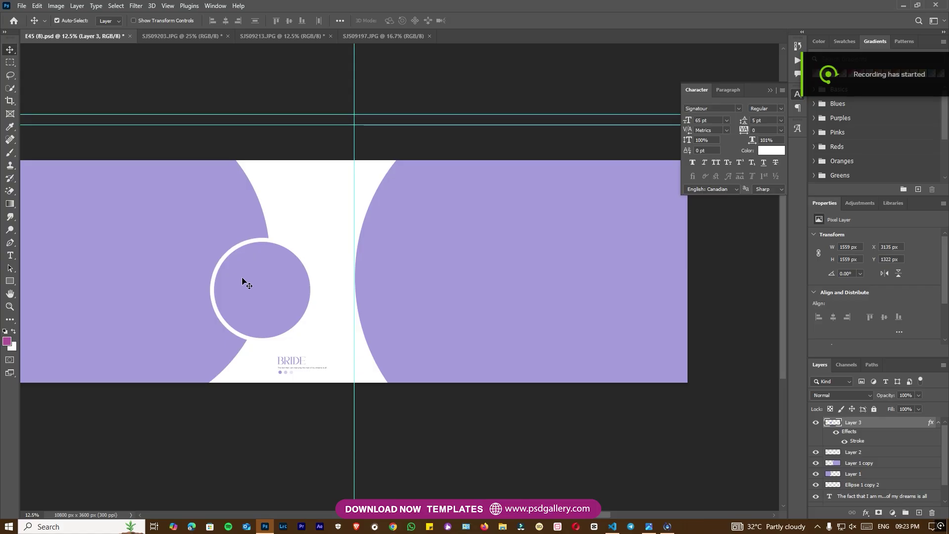
Clear all guides from the album spread
left_click(500, 261)
scroll(481, 257, "up", 2)
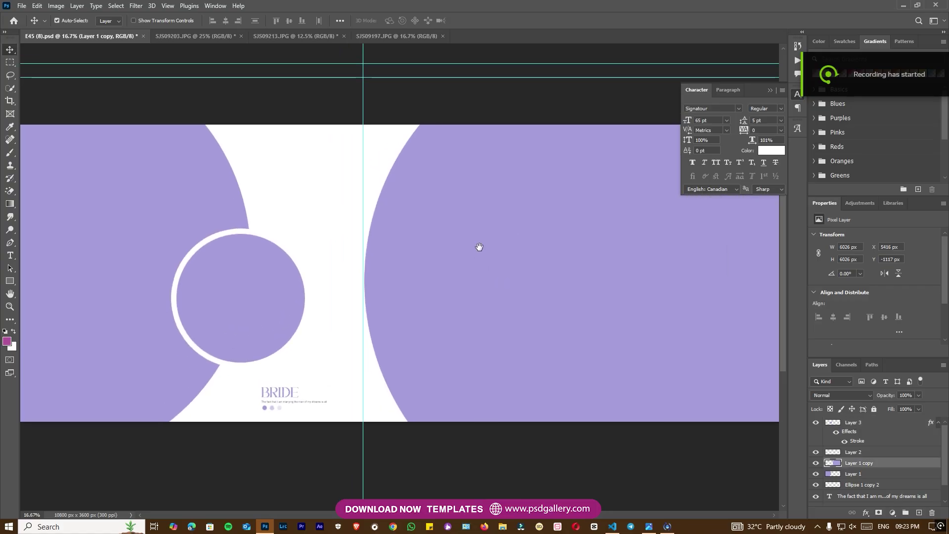
scroll(395, 268, "down", 1)
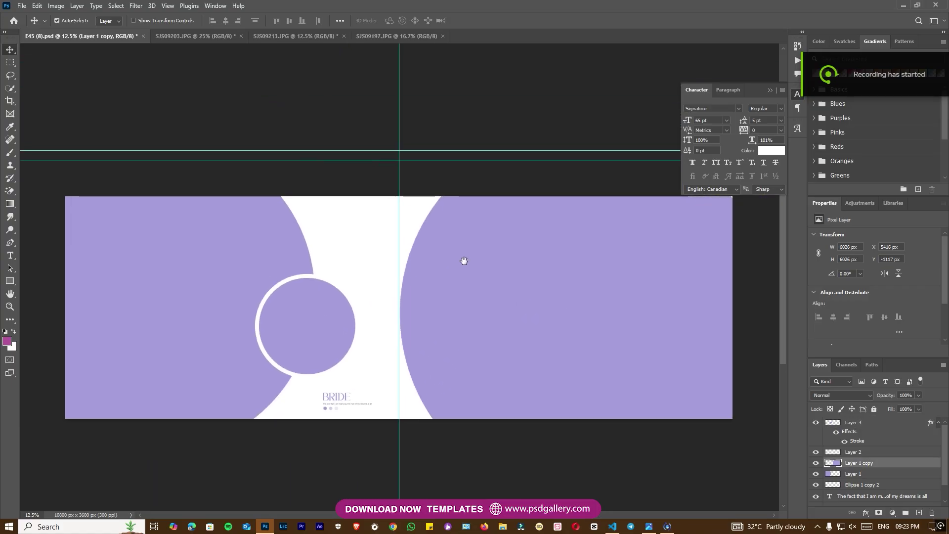
left_click(172, 6)
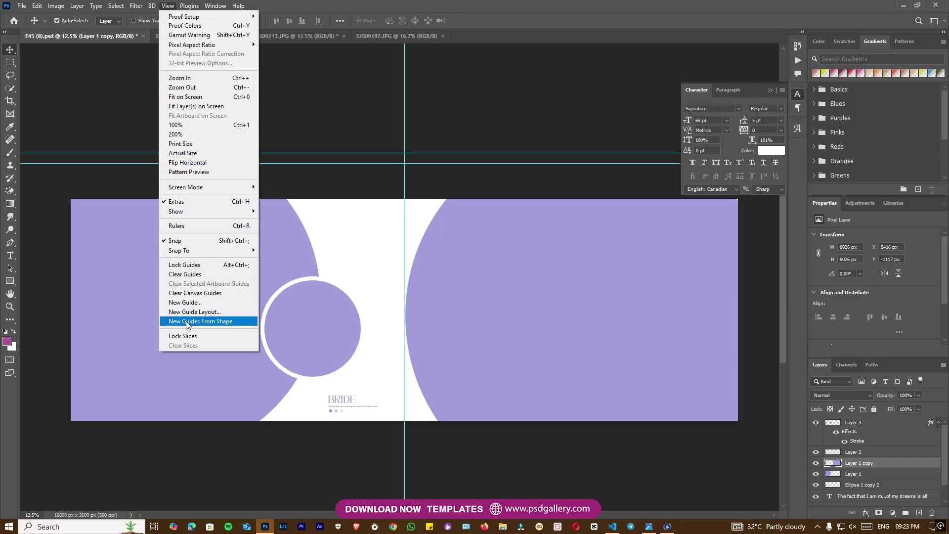
left_click(186, 275)
Copy the bride photo from SJS09197.JPG into the album spread, directly above the large right-hand circle
scroll(438, 288, "up", 1)
right_click(377, 277)
left_click(390, 284)
left_click(296, 36)
left_click(372, 36)
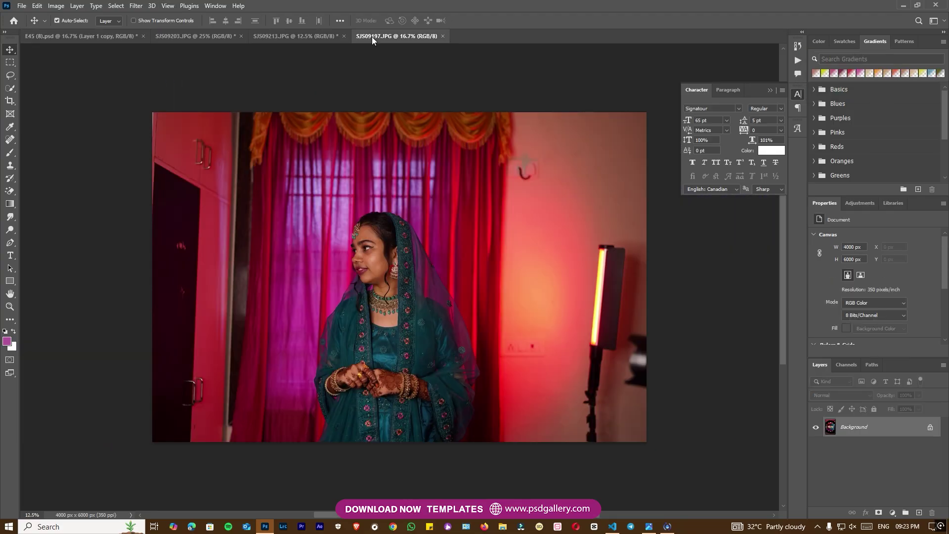
left_click_drag(90, 80, 367, 270)
Scale the bride photo to about 147.5% so it fully covers the large right-hand circle
key("ctrl+minus")
key("ctrl+t")
left_click_drag(526, 149, 614, 91)
left_click_drag(327, 238, 327, 233)
key("Return")
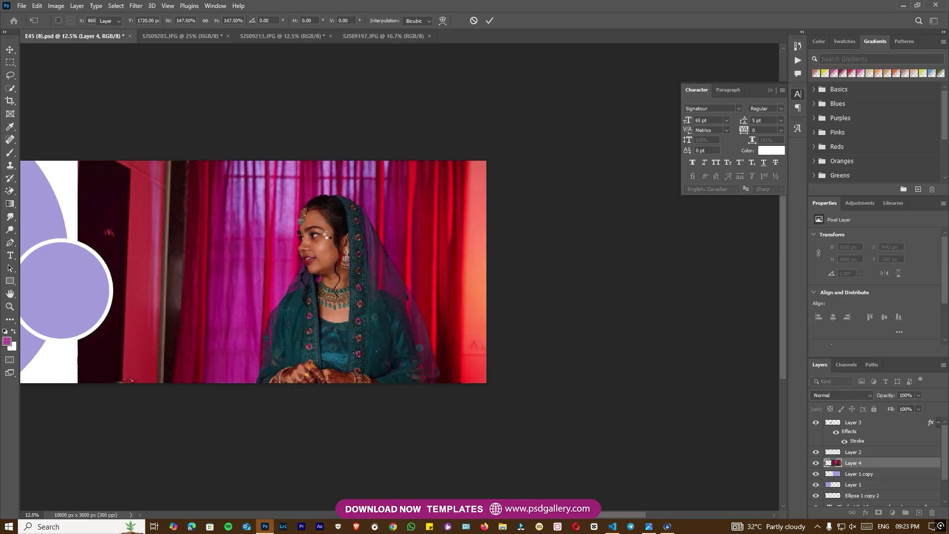
Clip the bride photo to the right-hand circle, reposition it and reduce it to about 7978 × 5320 px
key("ctrl+alt+g")
right_click(298, 276)
left_click(317, 281)
left_click_drag(353, 286, 354, 270)
key("ctrl+t")
left_click_drag(624, 68, 587, 75)
key("Return")
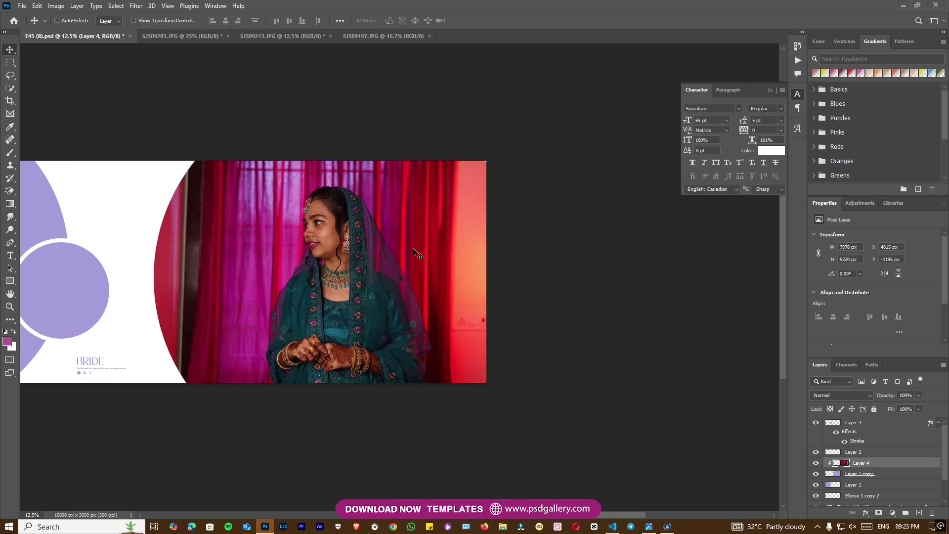
Outline the background left of the bride with a closed Pen path and convert it to a selection
key("ctrl+plus")
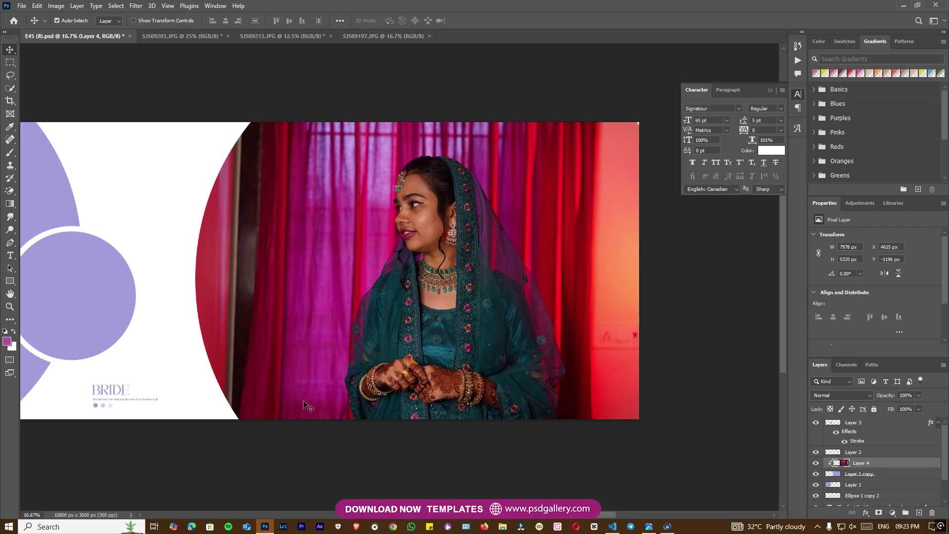
key("p")
mouse_move(296, 438)
left_mouse_down()
mouse_move(280, 442)
mouse_move(197, 400)
left_mouse_up()
left_click_drag(164, 306, 158, 223)
left_click_drag(172, 158, 215, 107)
left_click_drag(245, 97, 264, 97)
left_click_drag(307, 127, 310, 194)
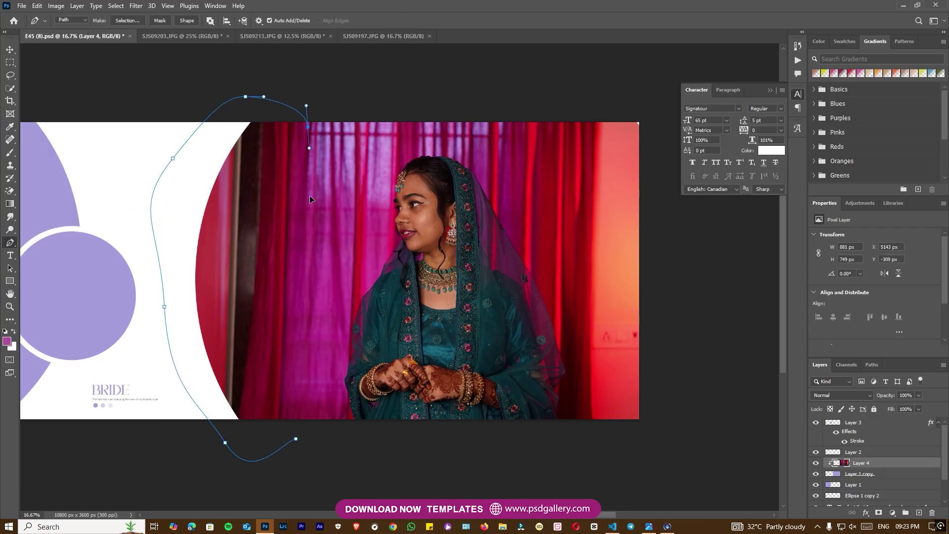
left_click(295, 439)
key("ctrl+Return")
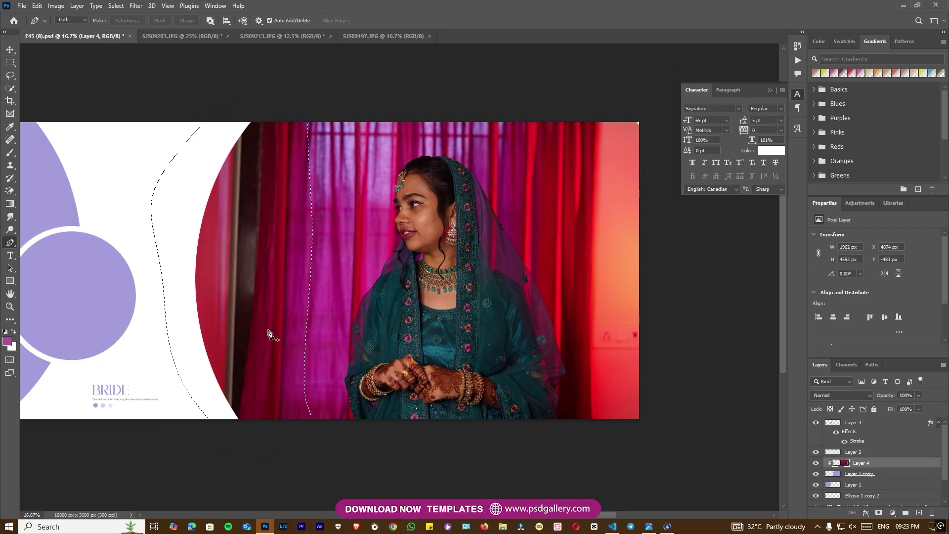
Try a Content-Aware fill on the selected background left of the bride, and undo it
right_click(275, 316)
left_click(306, 436)
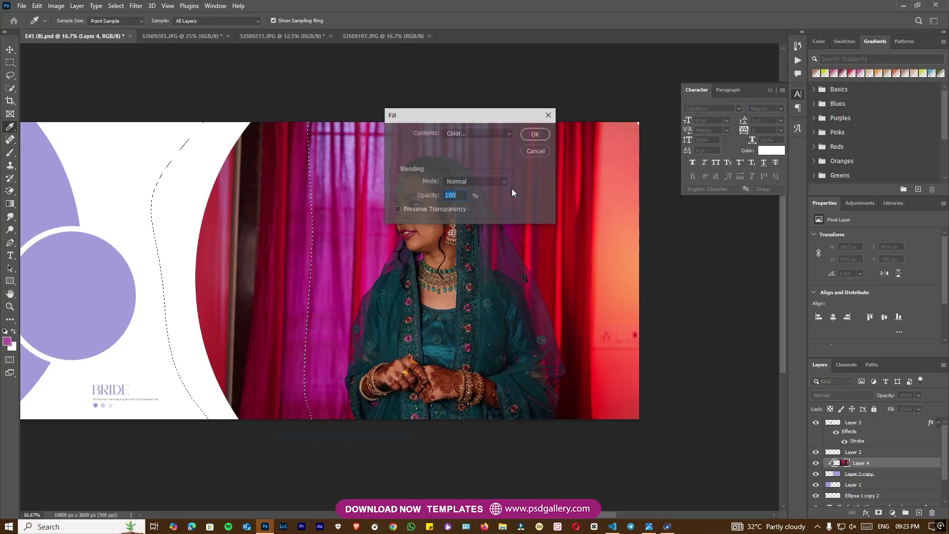
left_click(499, 133)
left_click(497, 170)
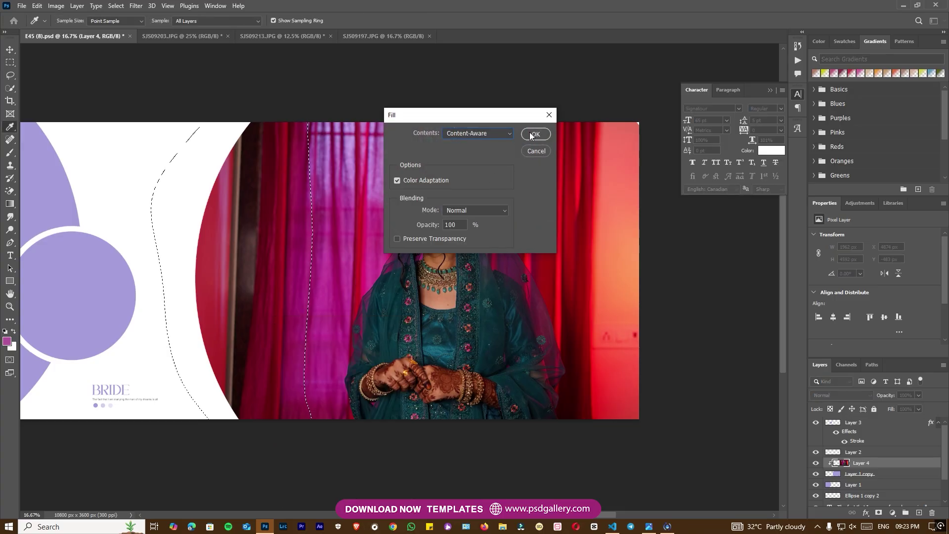
left_click(533, 134)
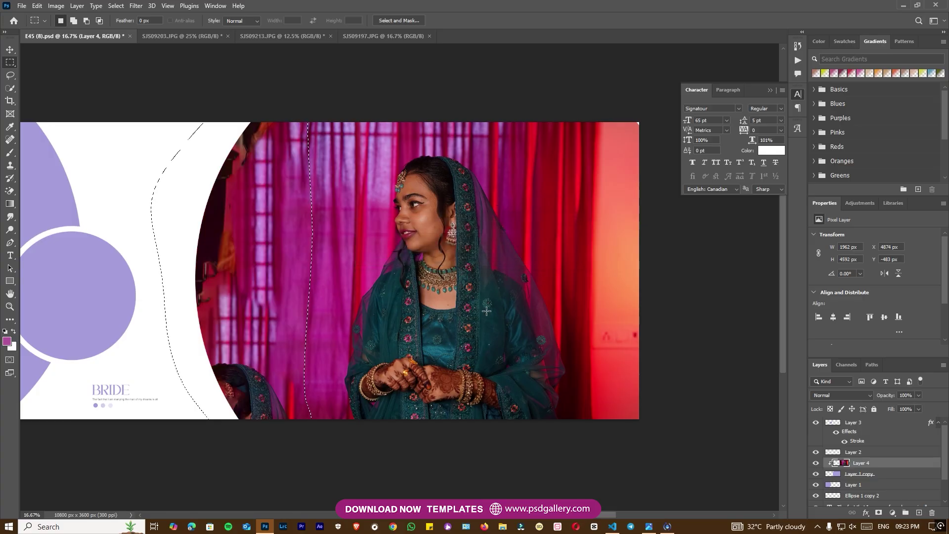
key("ctrl+z")
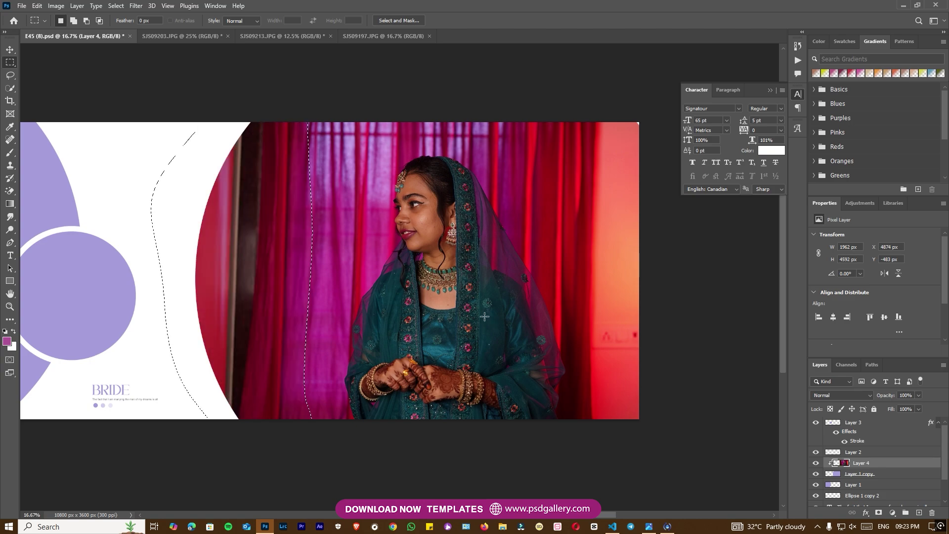
Select the full-height strip left of the bride, about 2459 px wide, and stretch it outward to about 174% width
left_click_drag(134, 84, 337, 450)
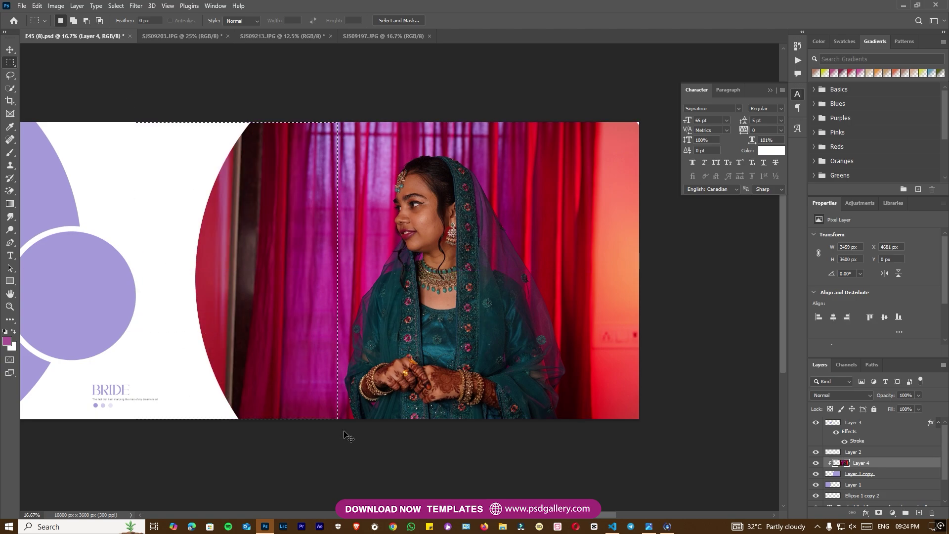
key("ctrl+t")
left_click_drag(131, 271, 79, 251)
key("Return")
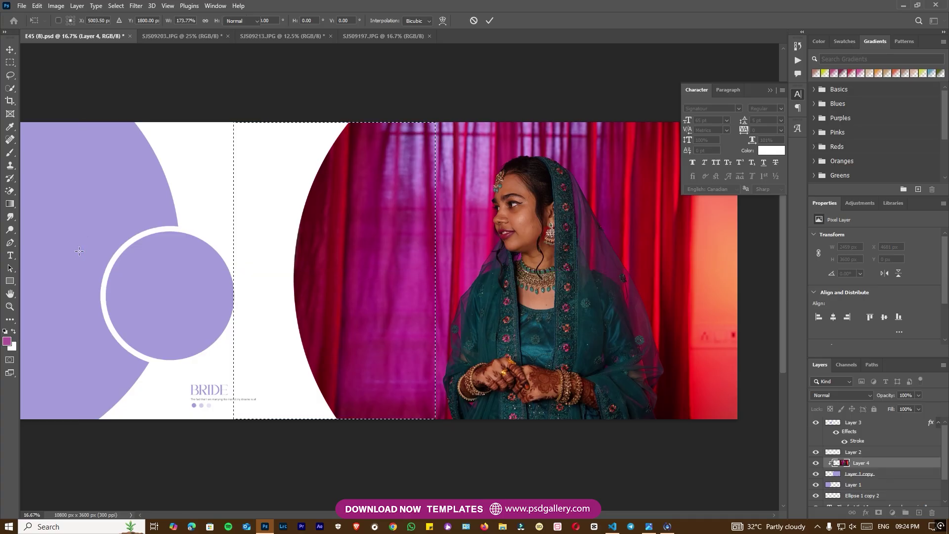
Select the strip right of the bride, about 792 px wide, stretch it outward to about 321% width and deselect
left_click_drag(561, 281, 296, 293)
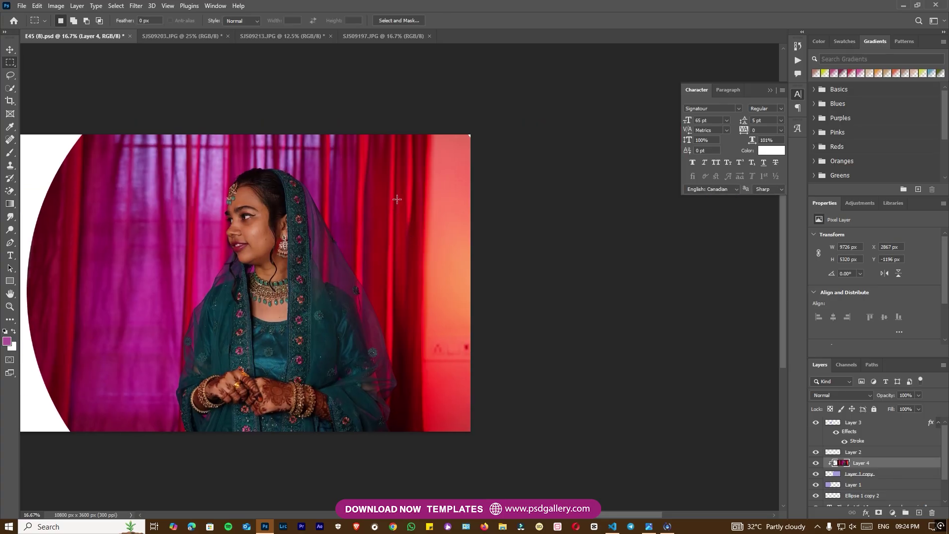
left_click_drag(392, 122, 460, 452)
key("ctrl+plus")
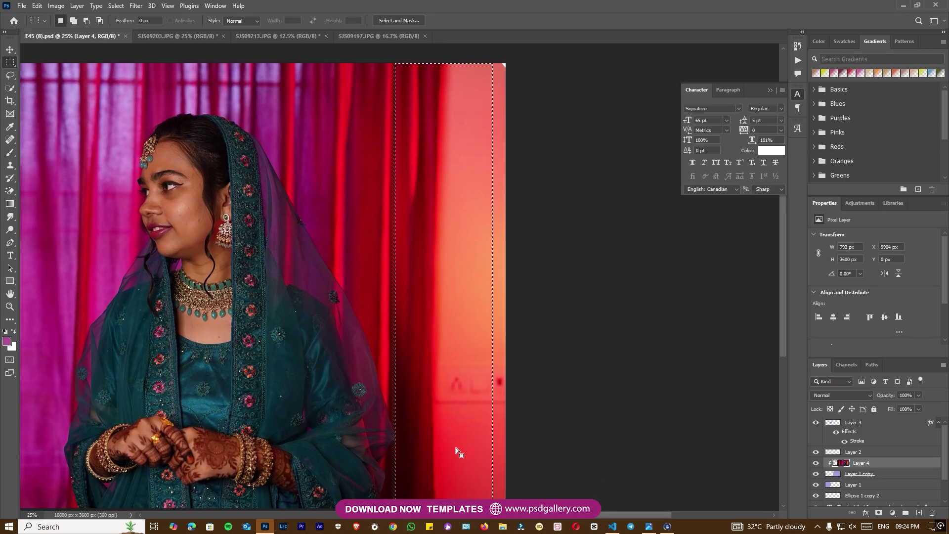
key("ctrl+t")
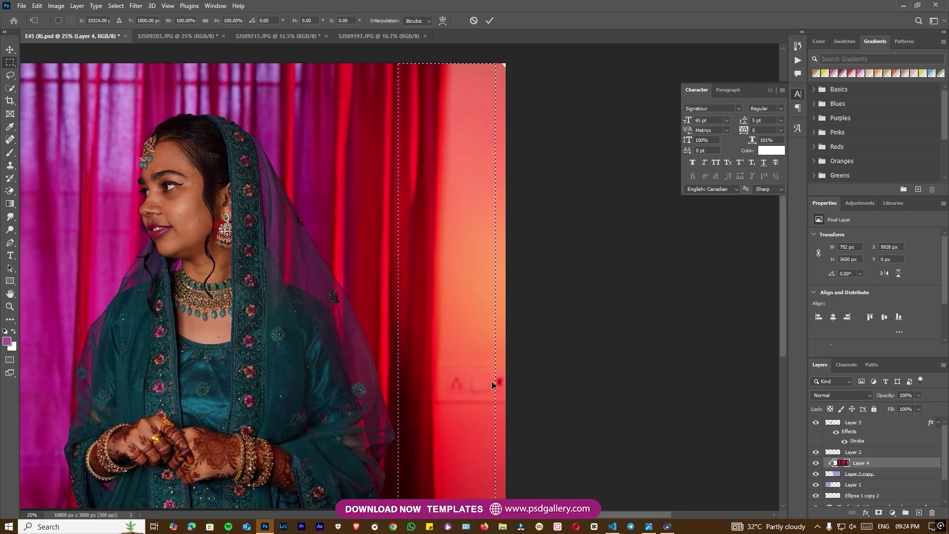
left_click_drag(512, 289, 712, 286)
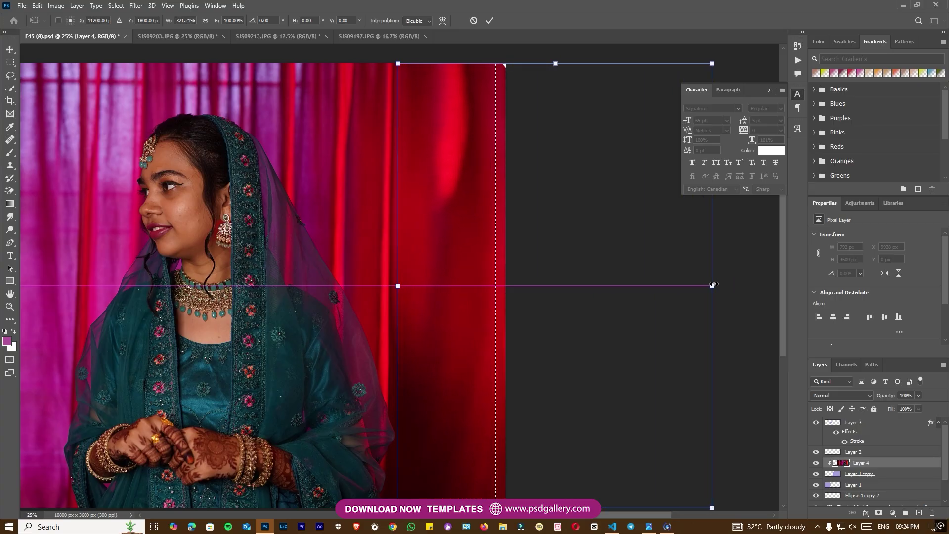
key("ctrl+minus")
key("Return")
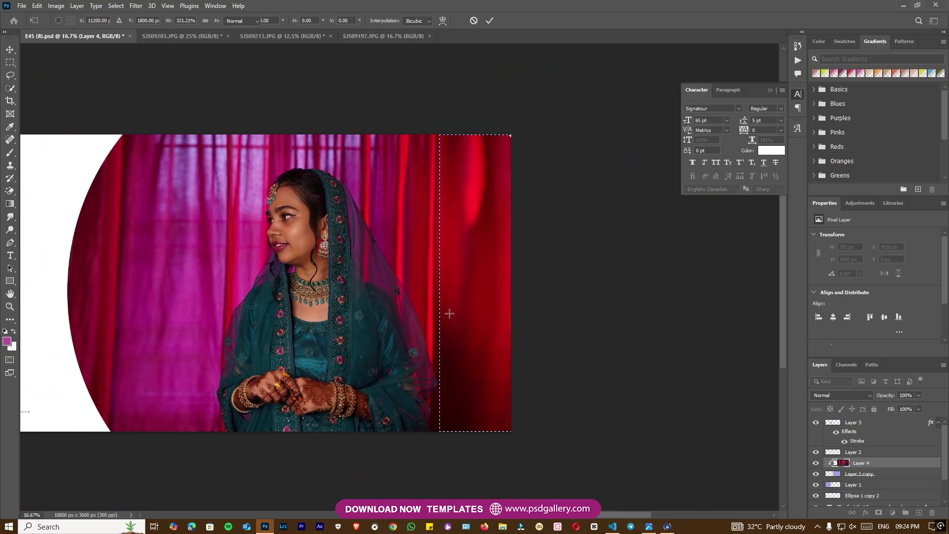
scroll(415, 326, "left", 5)
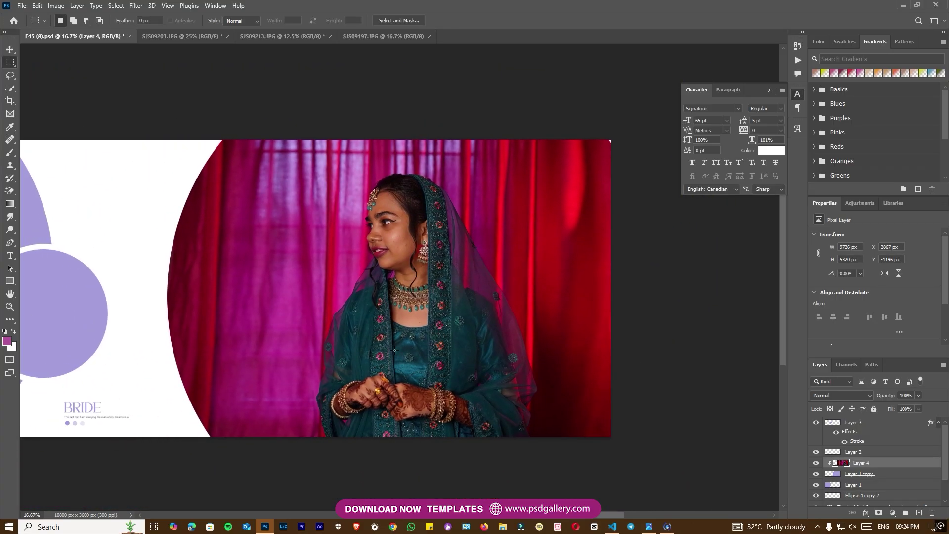
Enlarge the right-hand circle beneath the photo to about 100.6% to cover the white gap at the spread's corner
key("s")
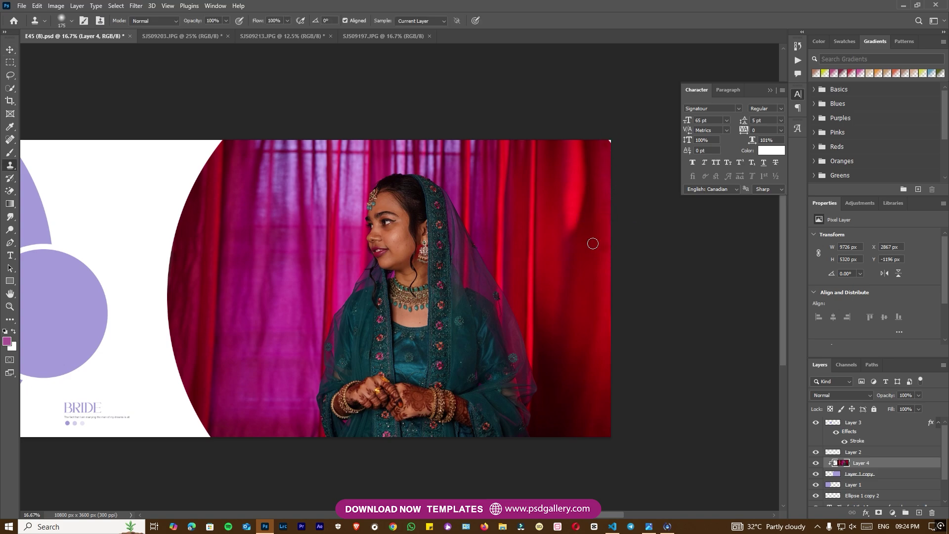
right_click(555, 227, "ctrl")
left_click(571, 242)
key("ctrl+t")
key("ctrl+minus")
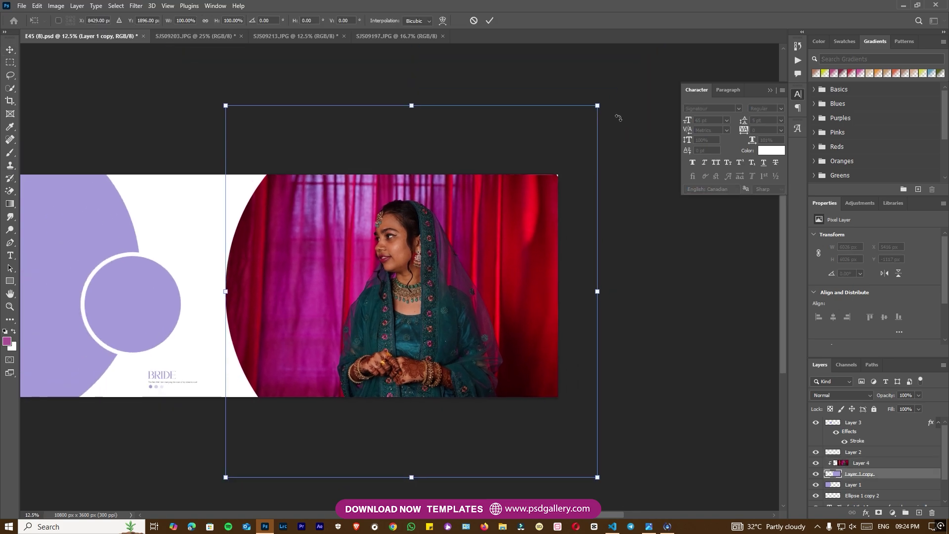
left_click_drag(597, 103, 599, 101)
key("Return")
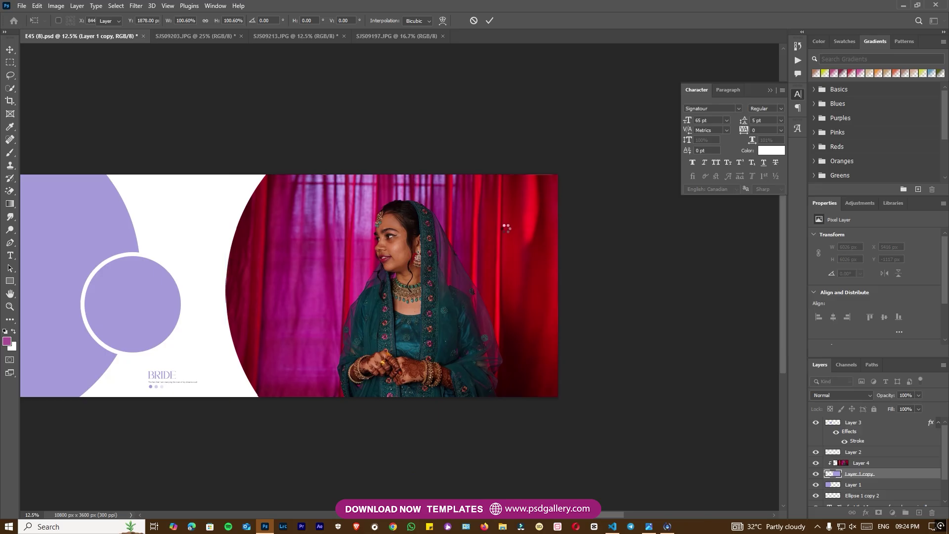
Brighten the bride photo with Levels, setting the midtone input to 1.23 and the white input to 225
key("ctrl+plus")
right_click(358, 242, "ctrl")
left_click(395, 246)
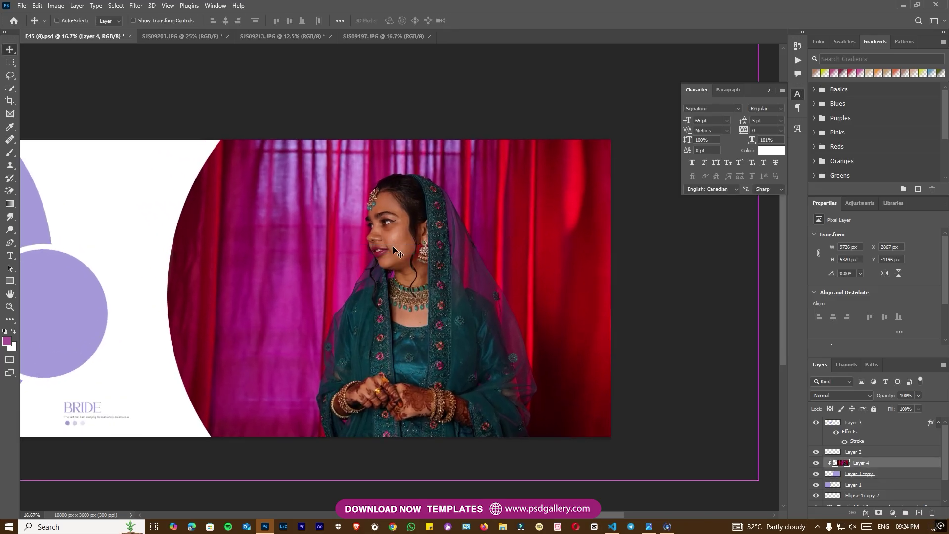
key("ctrl+l")
left_click_drag(768, 274, 760, 275)
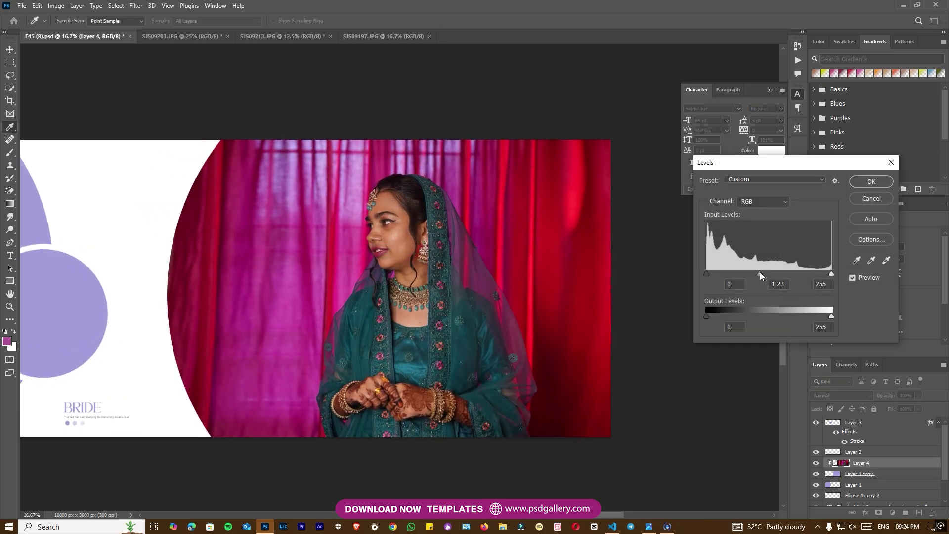
left_click_drag(831, 274, 820, 274)
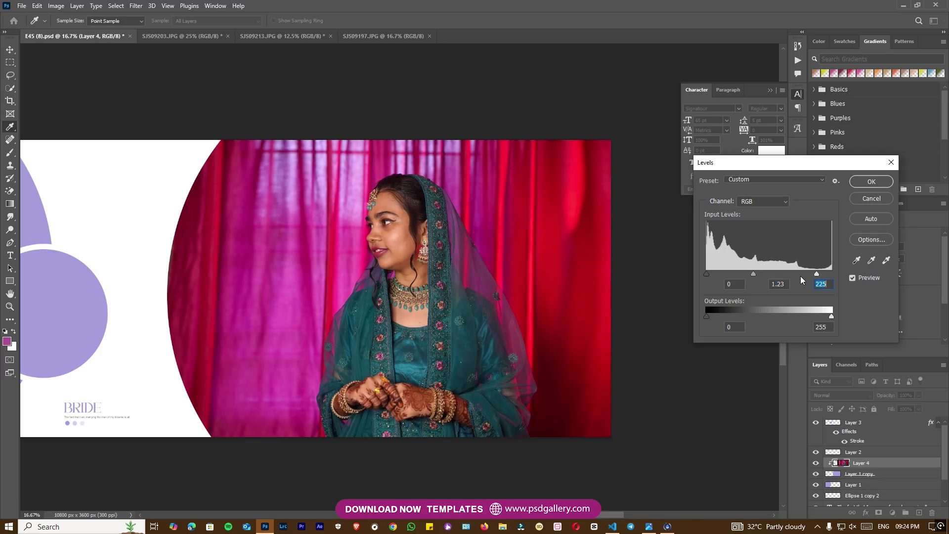
left_click(872, 182)
Collapse the floating Character panel to clear the view of the bride's enlarged face
key("v")
key("ctrl+plus")
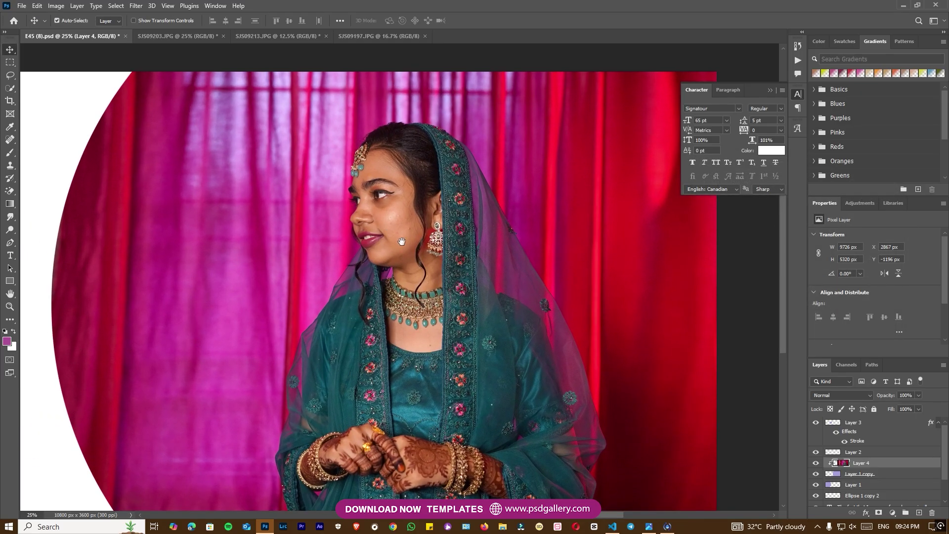
key("ctrl+minus")
right_click(419, 262)
scroll(424, 272, "up", 3)
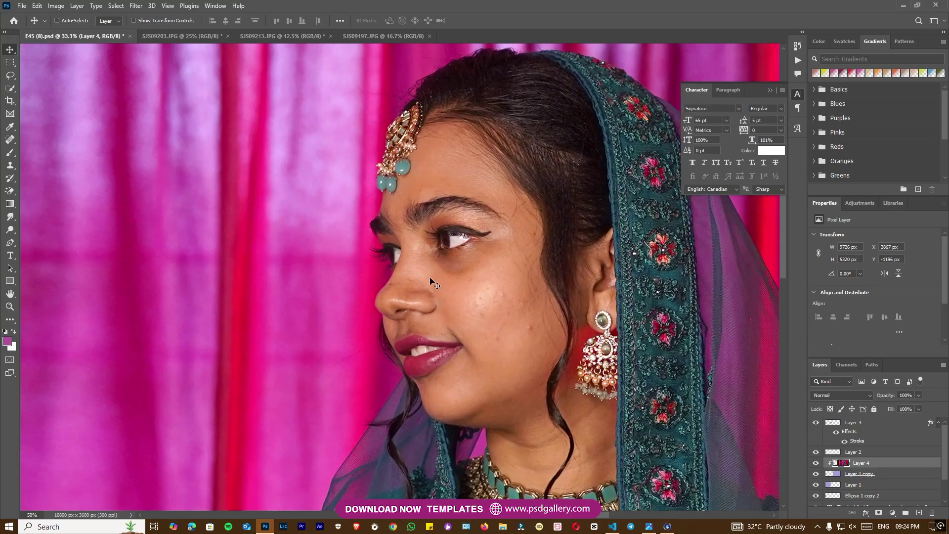
scroll(432, 281, "up", 1)
scroll(485, 346, "right", 3)
left_click(769, 90)
scroll(431, 256, "left", 3)
Remove the blemishes on the bride's cheek in the photo layer with the Spot Healing Brush
right_click(420, 327)
left_click(425, 342)
key("j")
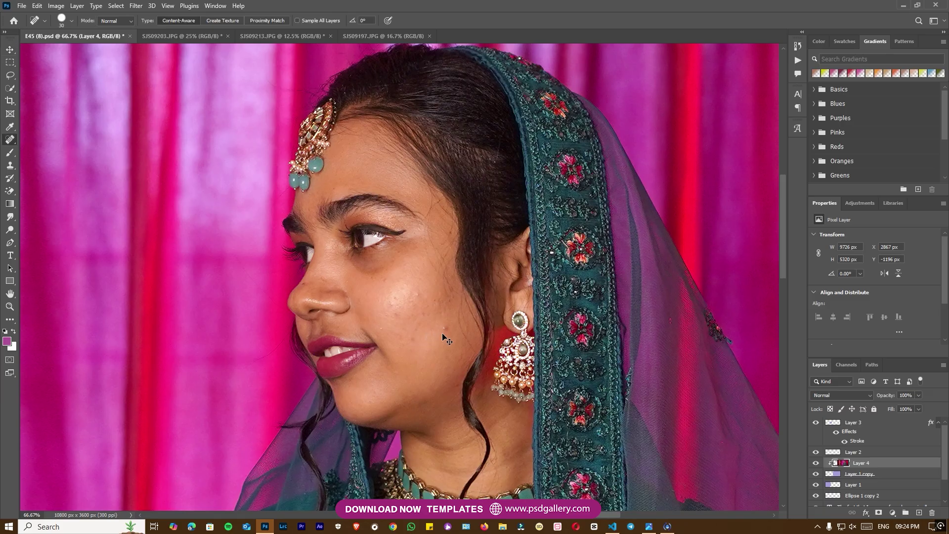
scroll(444, 340, "up", 1)
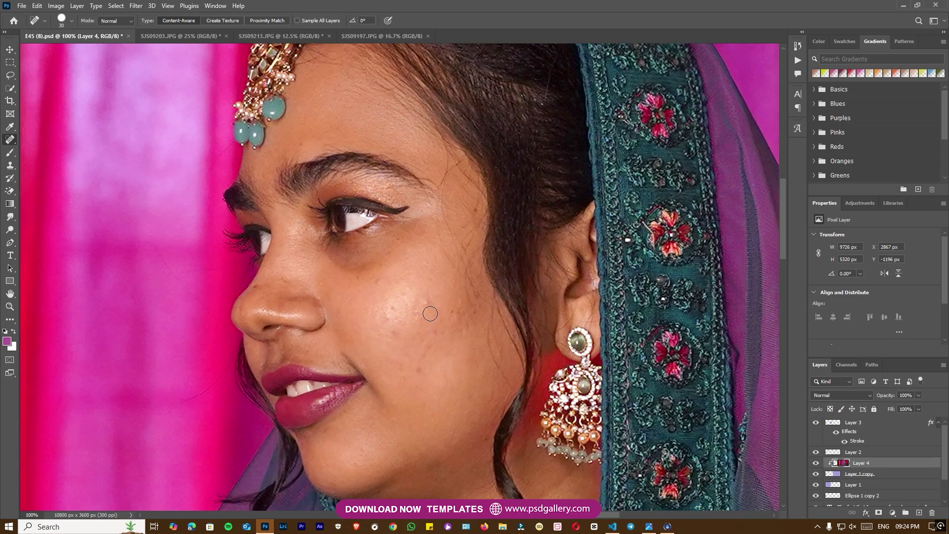
left_click(392, 322)
left_click(533, 101)
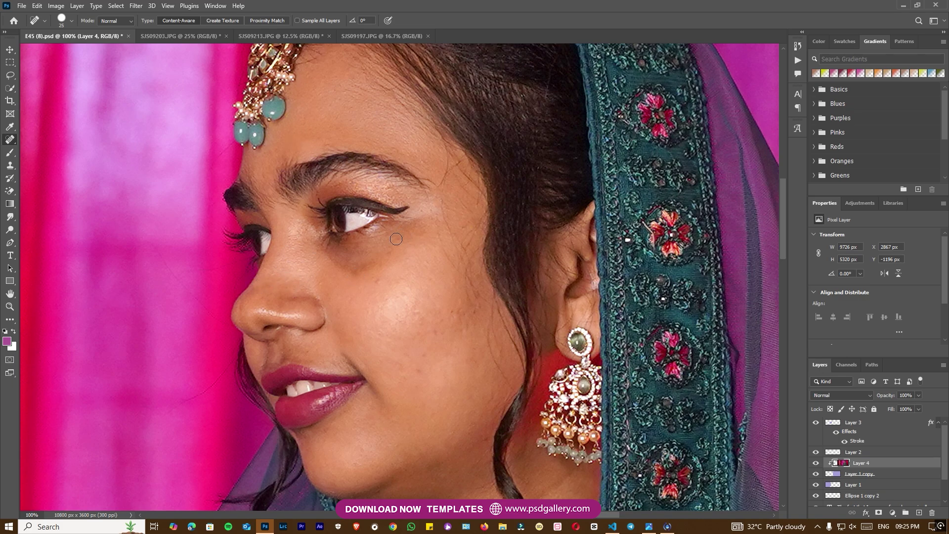
key("ctrl+minus")
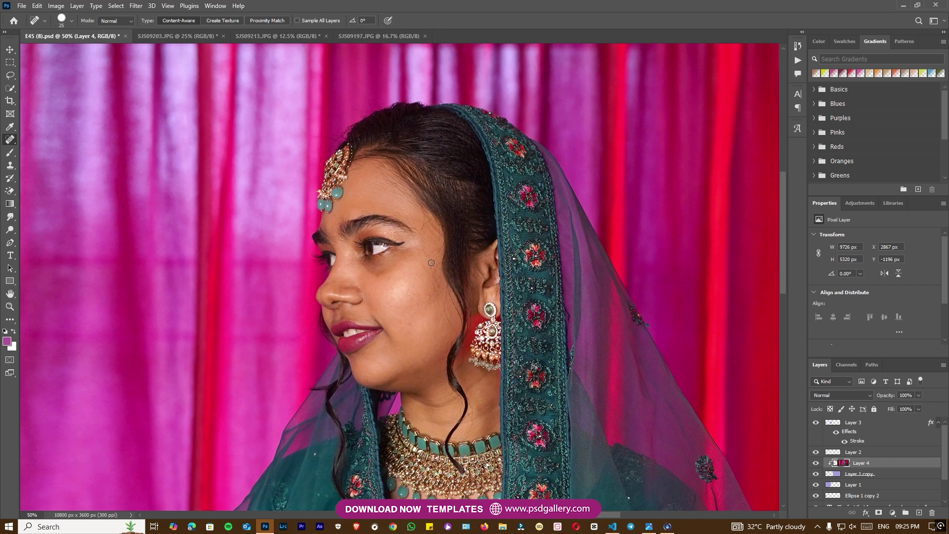
Display the Adjustments panel and the Actions panel with the Skin Retouching action selected for the bride photo layer
key("v")
right_click(402, 264)
key("Escape")
left_click(215, 5)
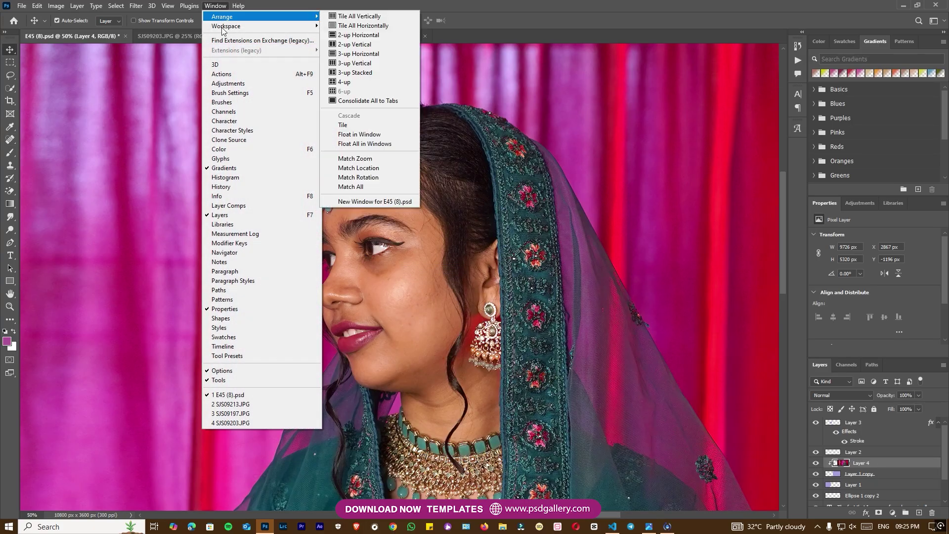
left_click(228, 83)
left_click(215, 6)
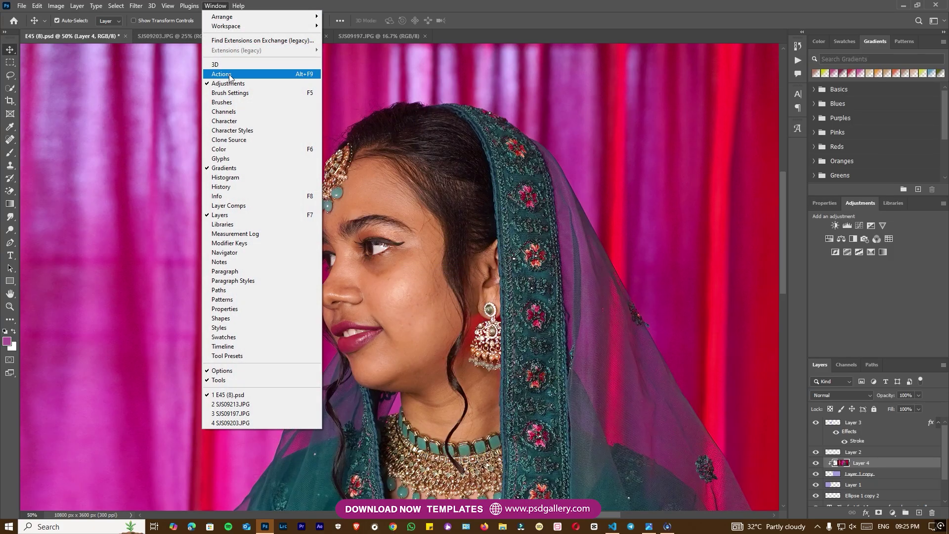
left_click(229, 76)
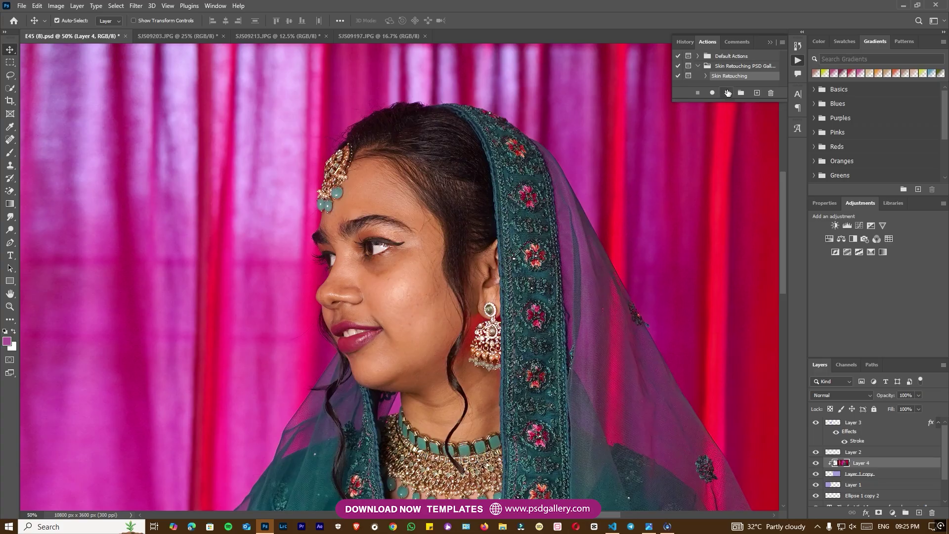
Run the Skin Retouching action on the bride photo with a High Pass radius of 17.0 and a Gaussian Blur radius of 2.4 pixels
left_click(727, 92)
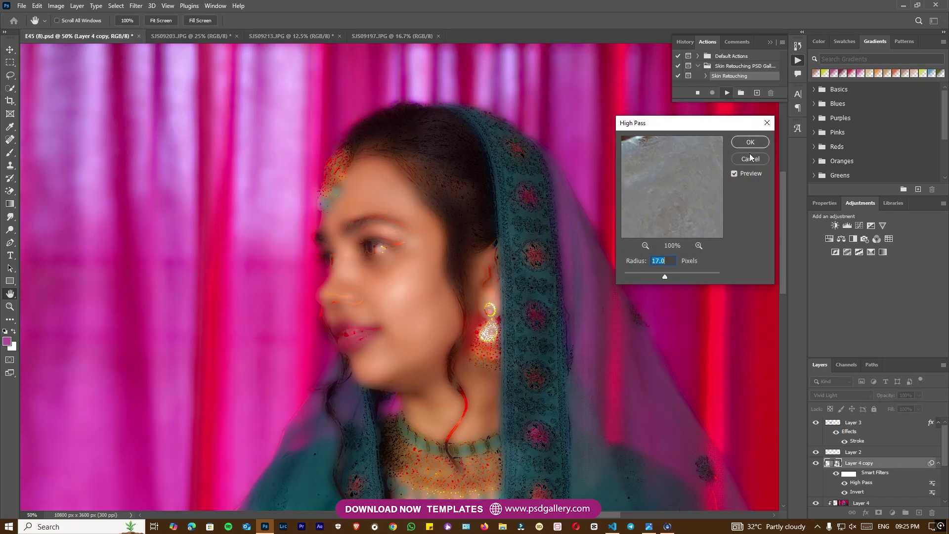
left_click(749, 143)
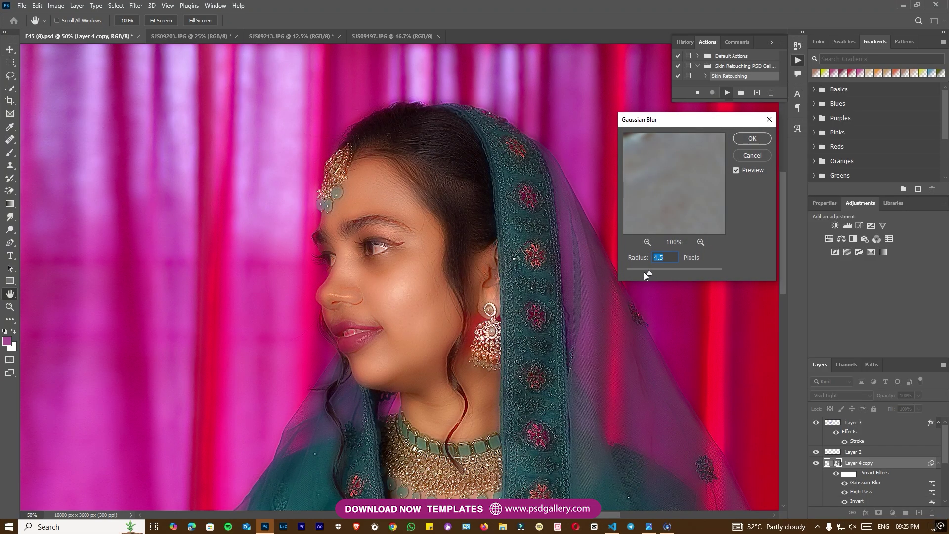
left_click(638, 273)
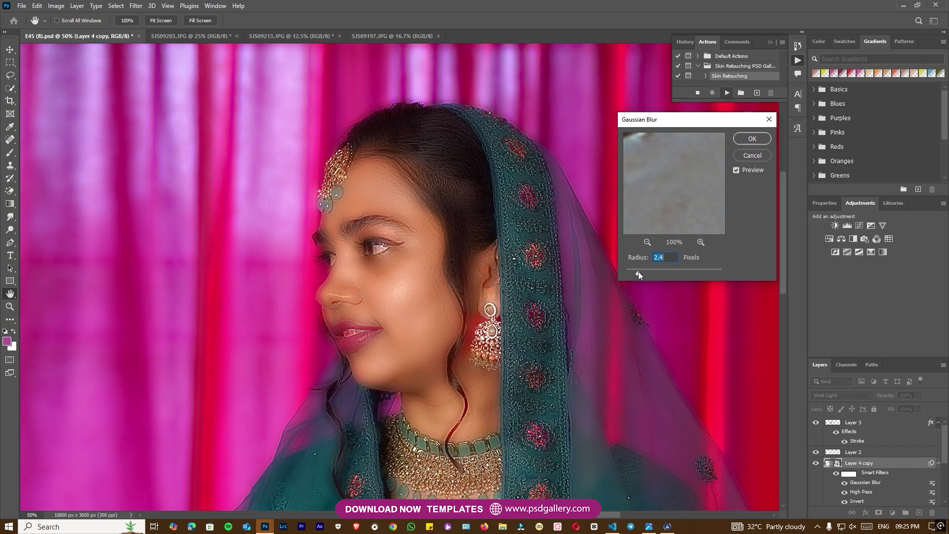
left_click(752, 143)
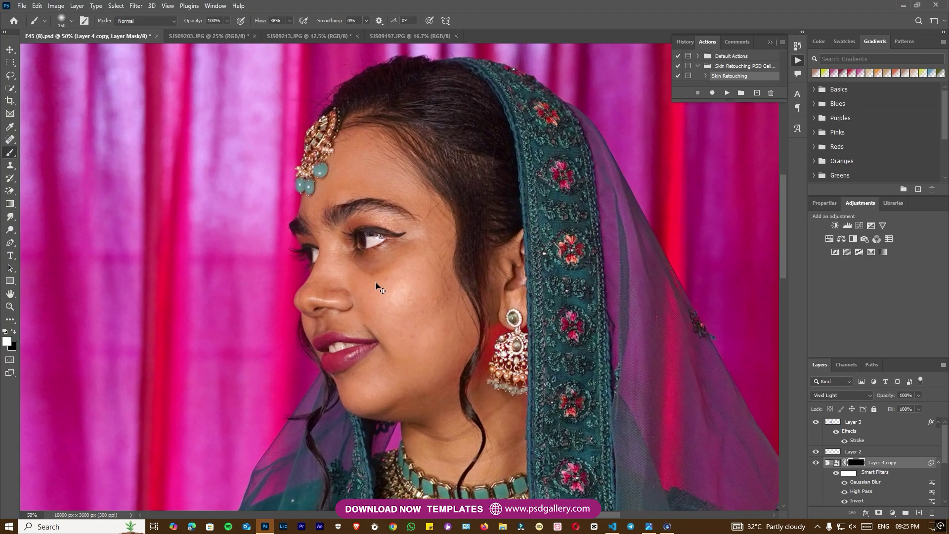
Paint white on the Layer 4 copy mask over the bride's cheek with a 125 px brush to smooth the skin
scroll(366, 272, "up", 2)
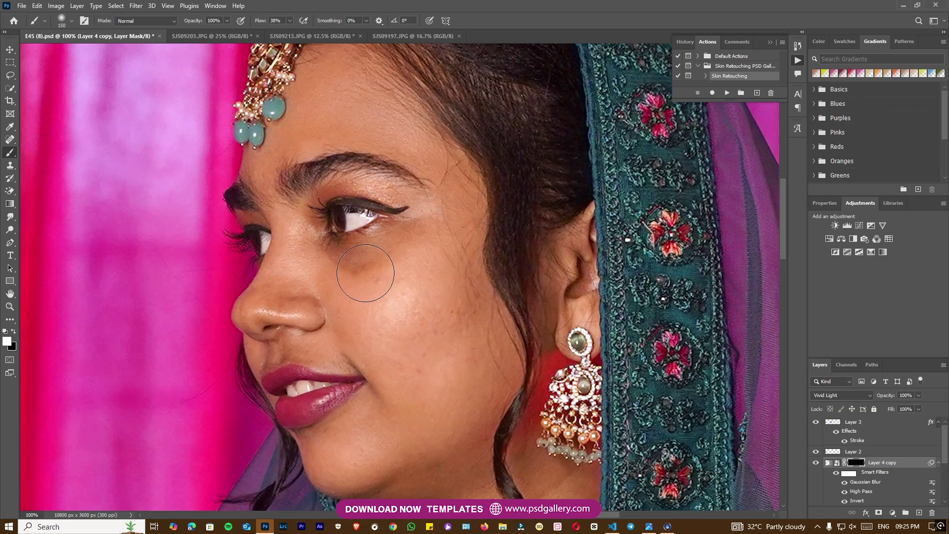
key("bracketleft")
mouse_move(441, 277)
left_mouse_down()
mouse_move(478, 325)
mouse_move(335, 467)
mouse_move(363, 424)
mouse_move(401, 421)
mouse_move(406, 379)
mouse_move(384, 301)
mouse_move(456, 214)
mouse_move(464, 257)
mouse_move(443, 282)
mouse_move(371, 273)
mouse_move(321, 282)
left_mouse_up()
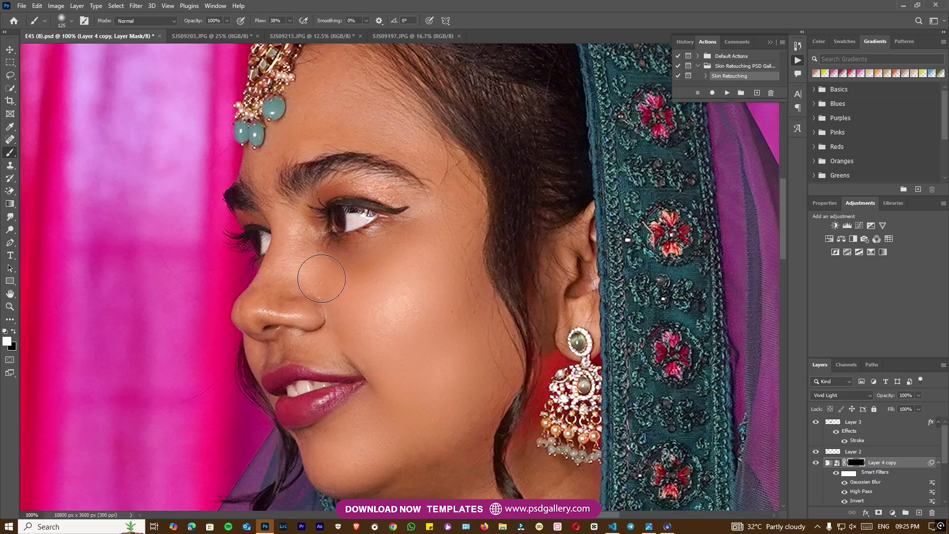
Paint the skin smoothing into the mask around the bride's nose, brows and forehead with a 70 to 100 px brush
key("bracketleft")
key("bracketleft")
key("bracketleft")
key("bracketleft")
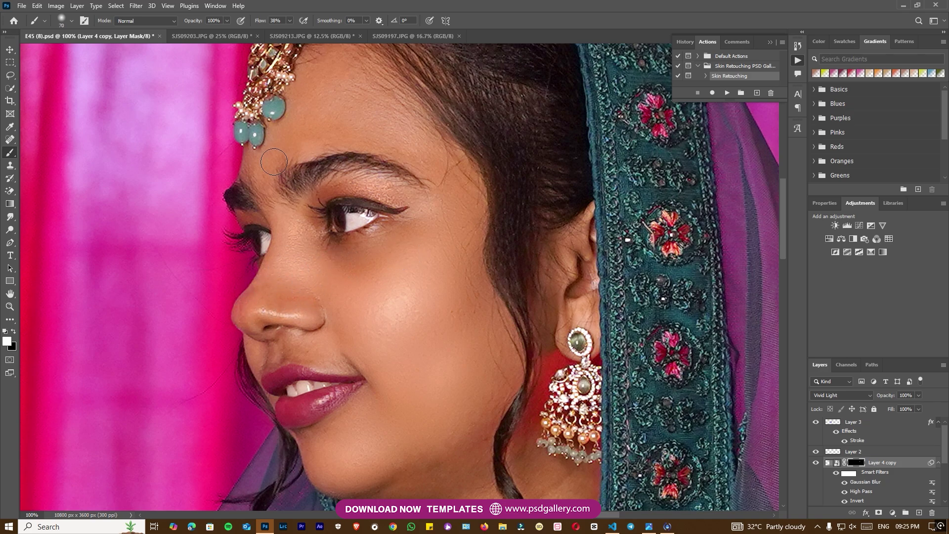
left_click_drag(341, 103, 358, 139)
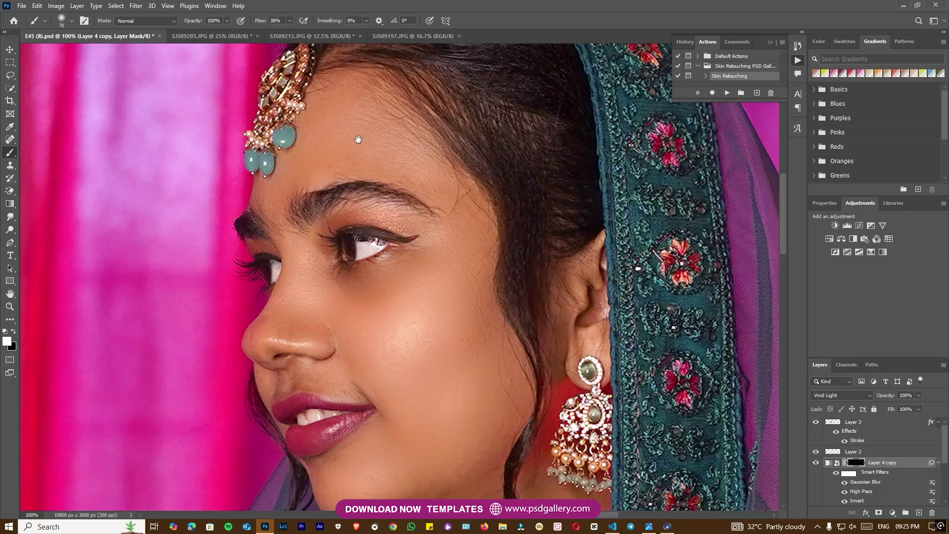
key("bracketright")
key("bracketright")
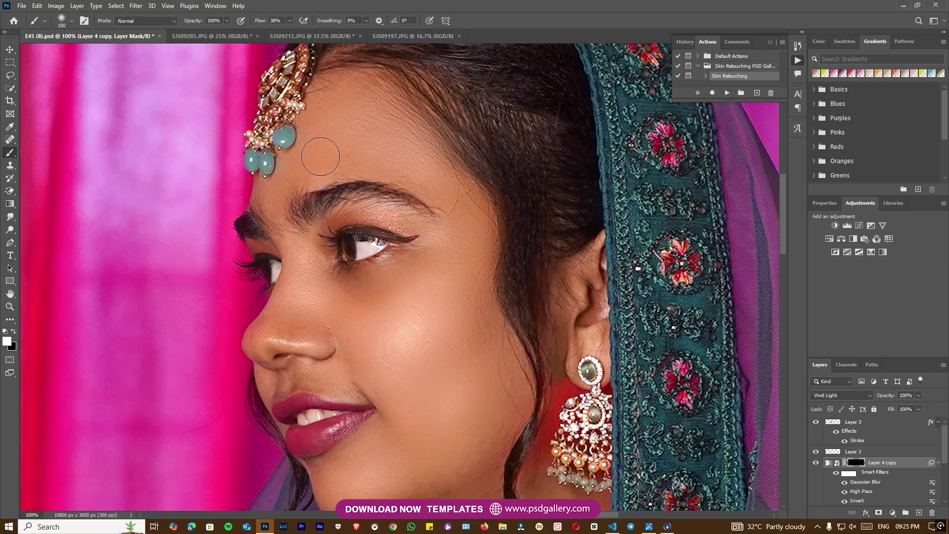
Smooth the skin on the bride's lower face and above the upper lip through the mask, using 125 px and 70 px brushes
key("ctrl+minus")
key("bracketright")
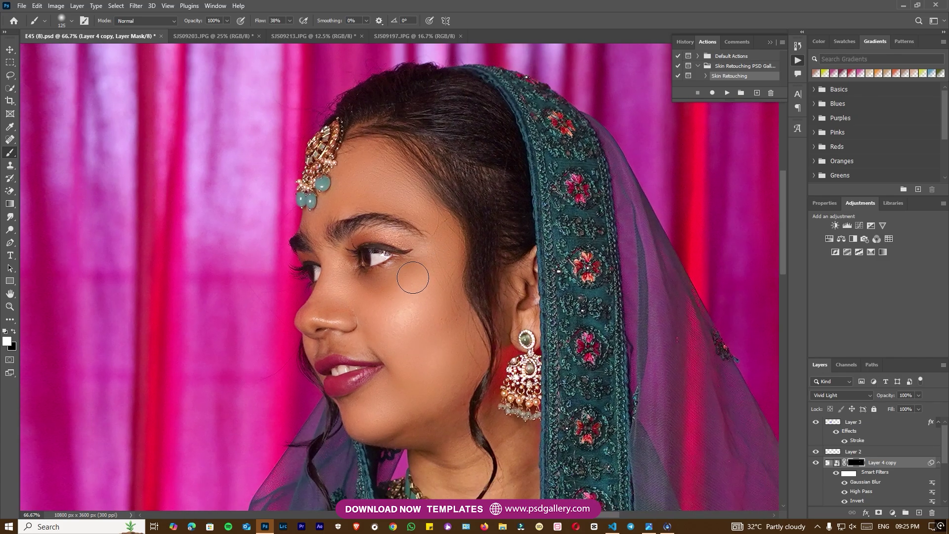
scroll(431, 356, "down", 4)
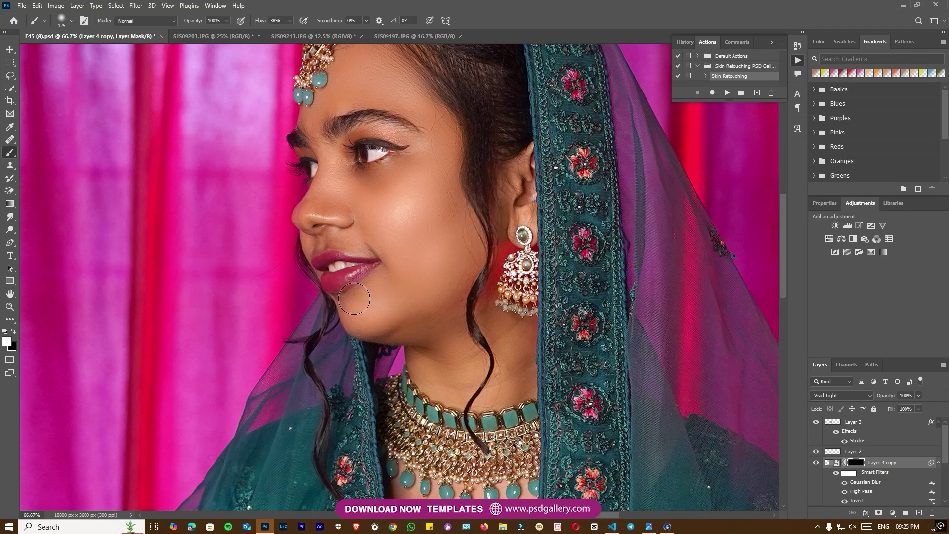
key("bracketleft")
key("ctrl+plus")
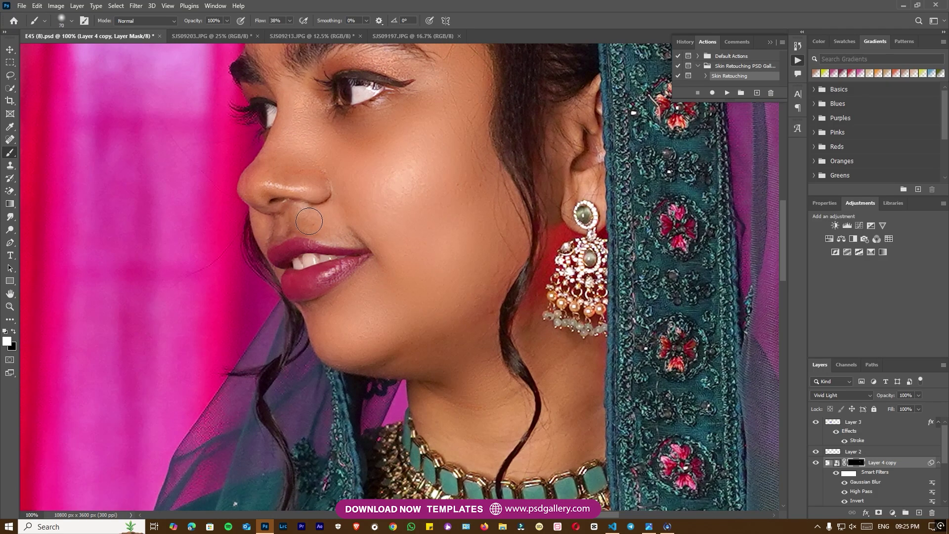
key("bracketleft")
Paint the skin smoothing into the mask over the bride's chest and neck with brushes of about 175 and 100 px
key("ctrl+minus")
key("ctrl+minus")
key("ctrl+minus")
mouse_move(427, 407)
left_mouse_down()
mouse_move(452, 240)
mouse_move(464, 233)
left_mouse_up()
key("bracketright")
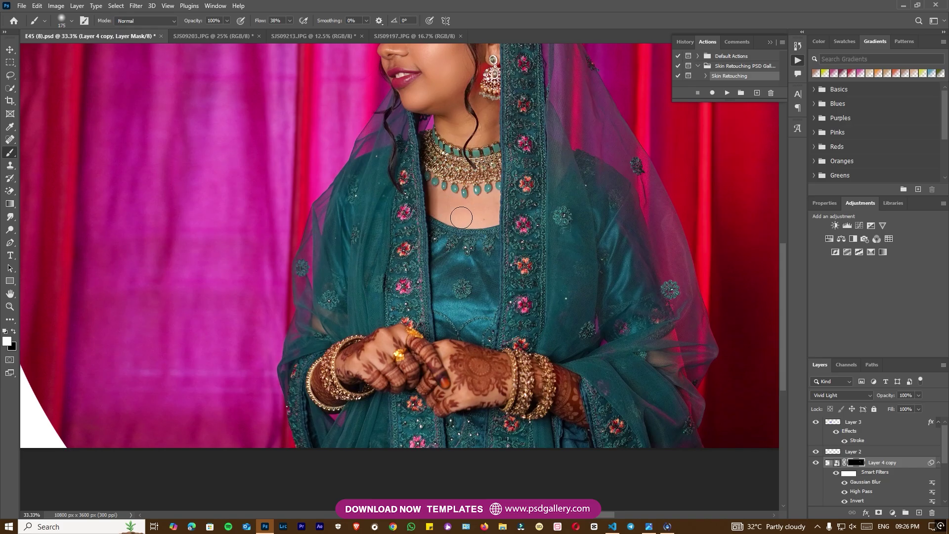
left_click_drag(458, 260, 445, 442)
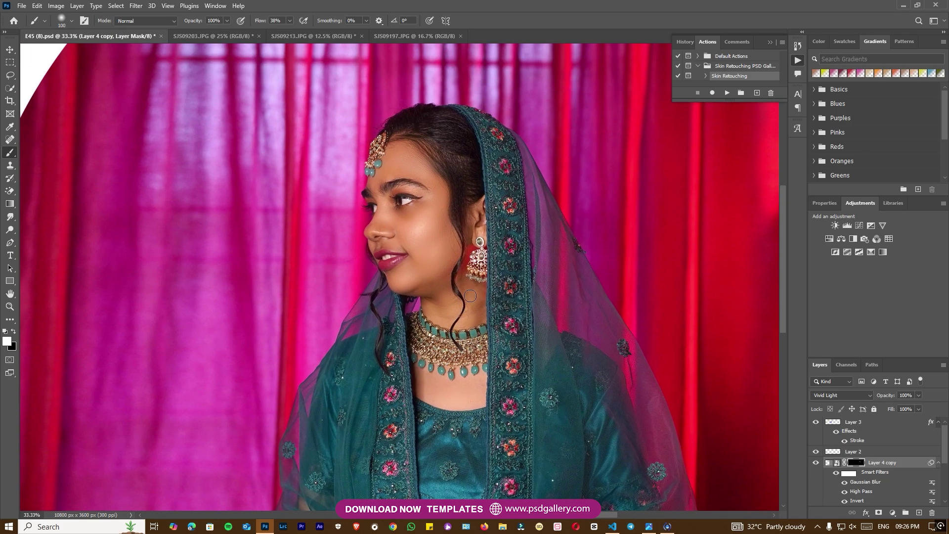
key("ctrl+minus")
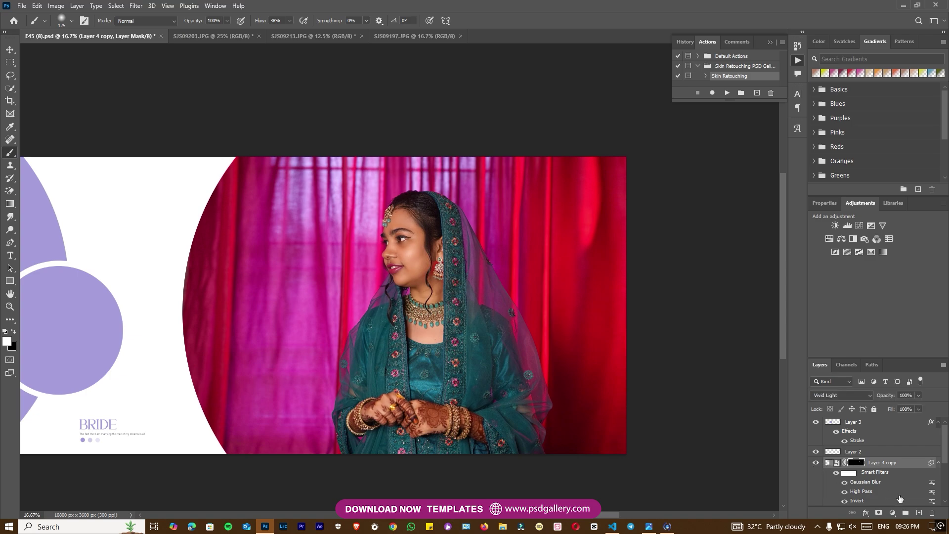
Release the clipping mask of the original bride photo layer, Layer 4
scroll(870, 472, "down", 3)
scroll(870, 472, "up", 1)
left_click(866, 482, "ctrl")
right_click(865, 483)
left_click(866, 483)
right_click(865, 484)
left_click(866, 484)
left_click(865, 483)
right_click(865, 483)
left_click(855, 252)
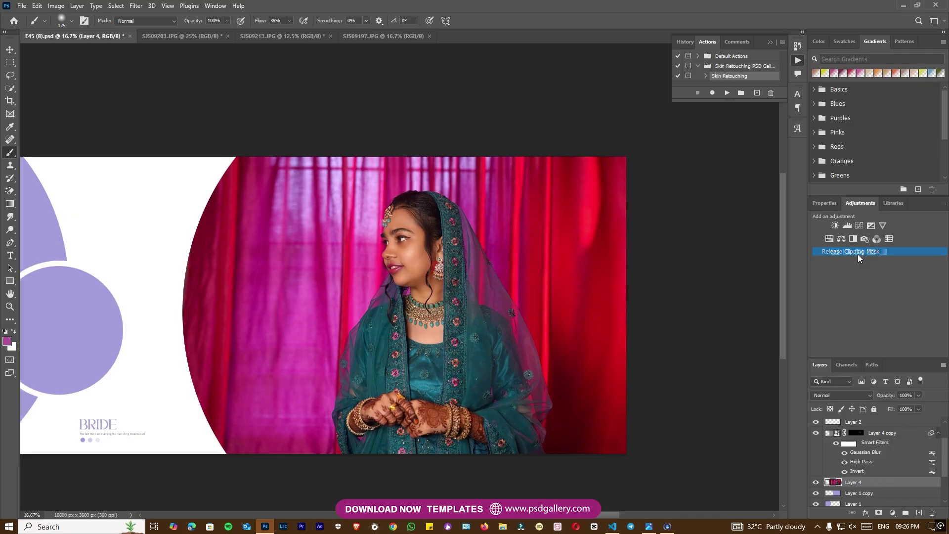
Merge Layer 4 with its retouched copy and clip the merged photo to the circle layer beneath it
left_click(888, 436, "ctrl")
right_click(888, 436)
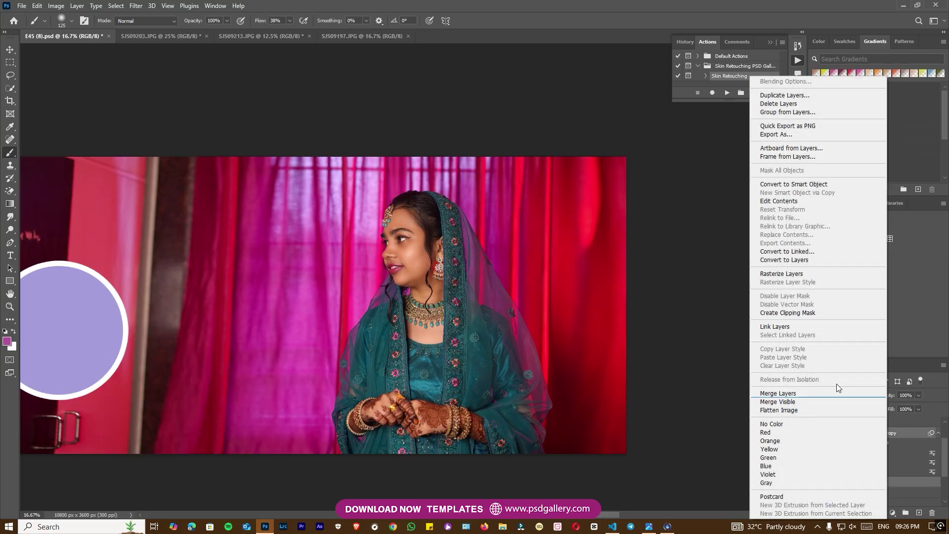
left_click(789, 393)
key("ctrl+alt+g")
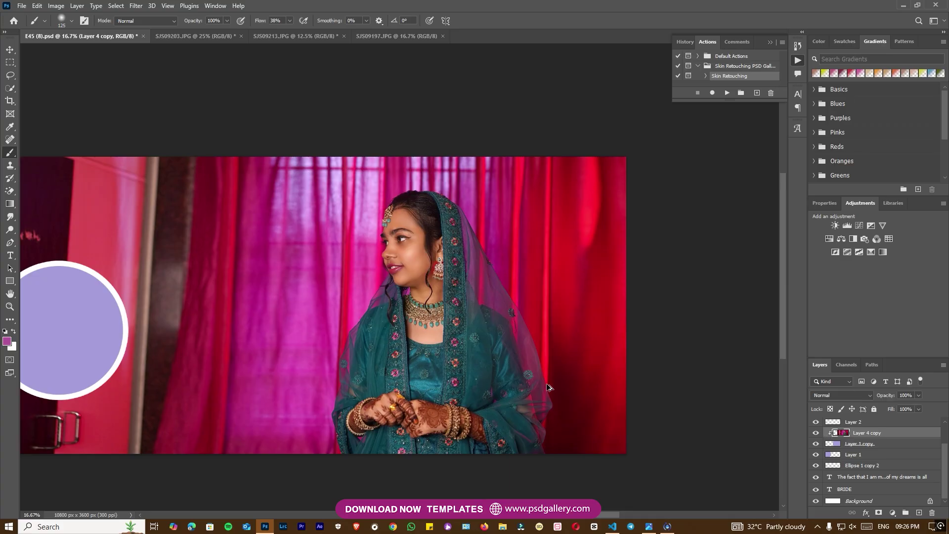
Open the merged bride photo in the Camera Raw Filter and set the Oranges saturation to -14 in the Color Mixer
key("v")
right_click(436, 239)
left_click(452, 244)
key("ctrl+plus")
key("ctrl+minus")
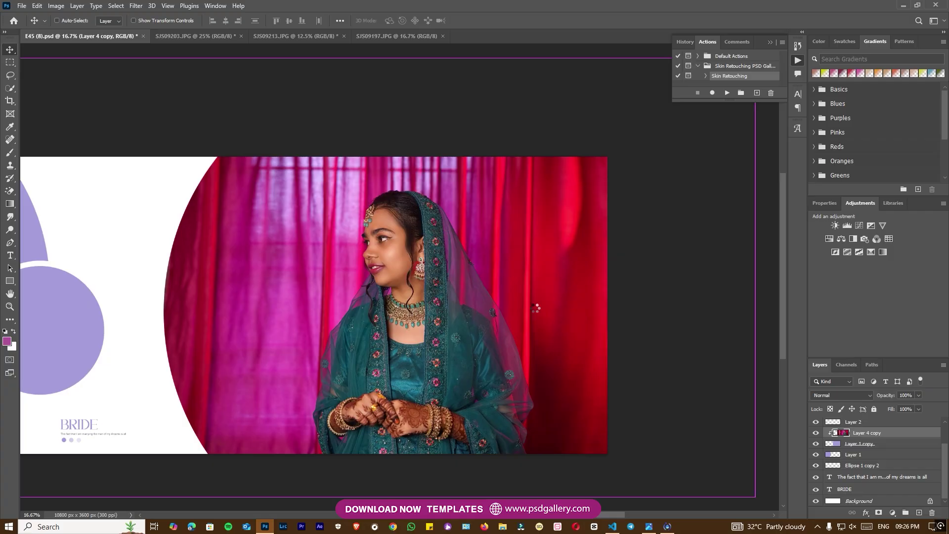
key("ctrl+shift+a")
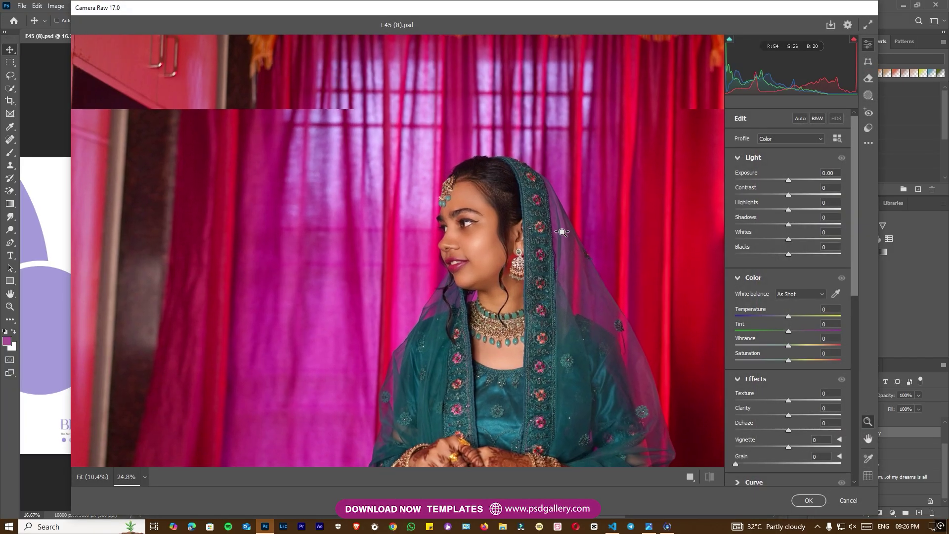
scroll(825, 431, "down", 6)
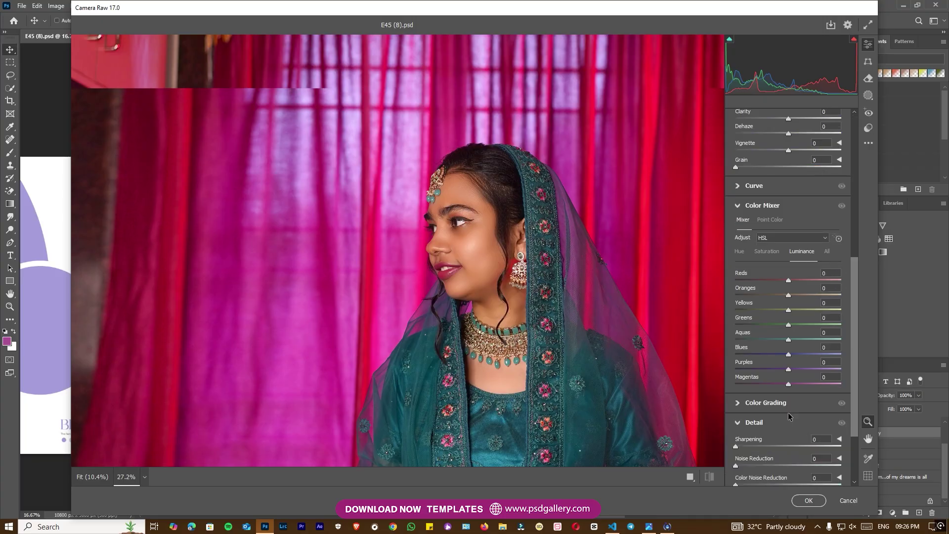
left_click(766, 253)
left_click_drag(784, 293, 779, 294)
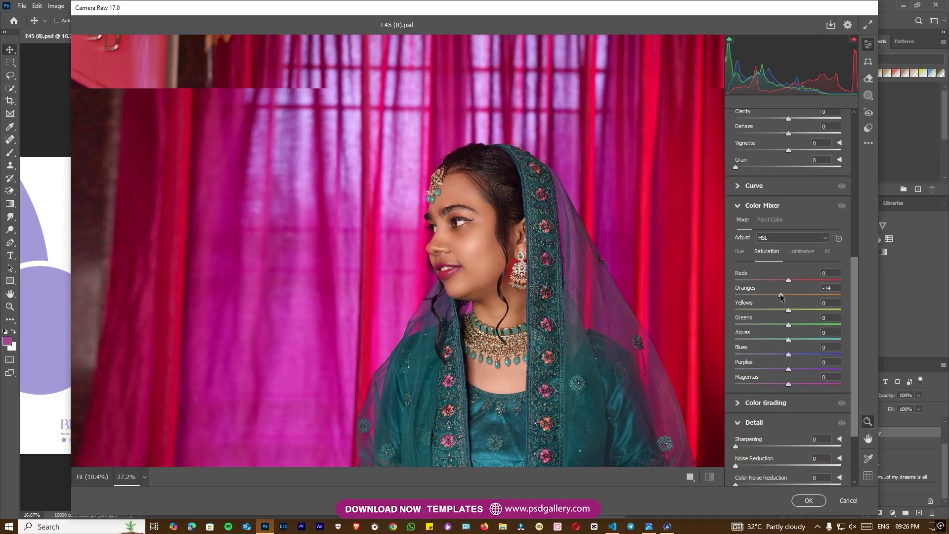
Set the Oranges luminance to +15, adjust the exposure slightly and apply the Camera Raw changes to the photo
left_click(801, 251)
left_click_drag(789, 294, 802, 291)
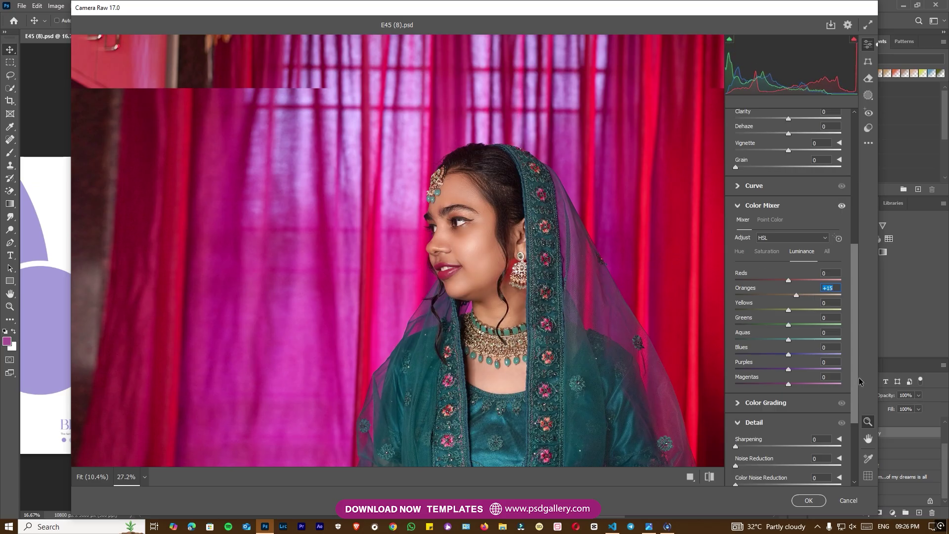
left_click_drag(861, 291, 859, 158)
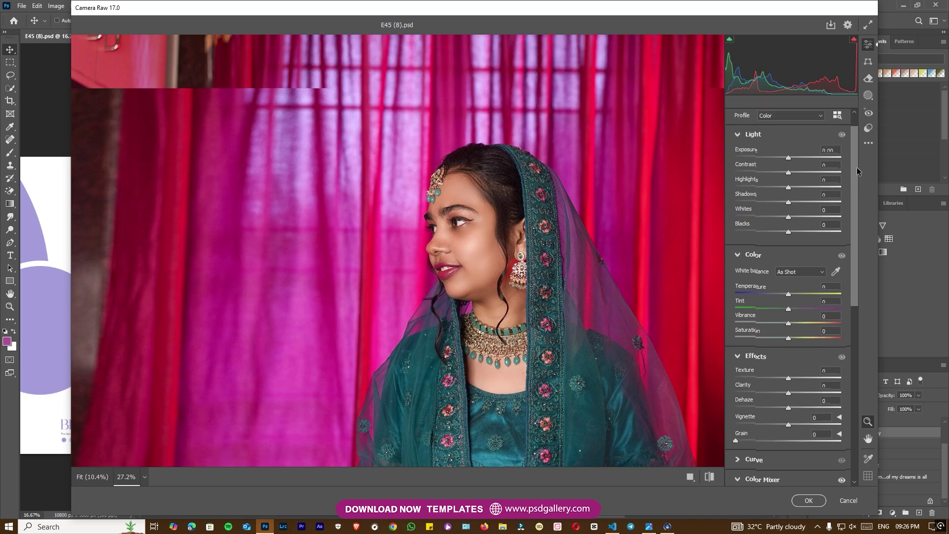
left_click_drag(788, 158, 789, 158)
left_click(807, 499)
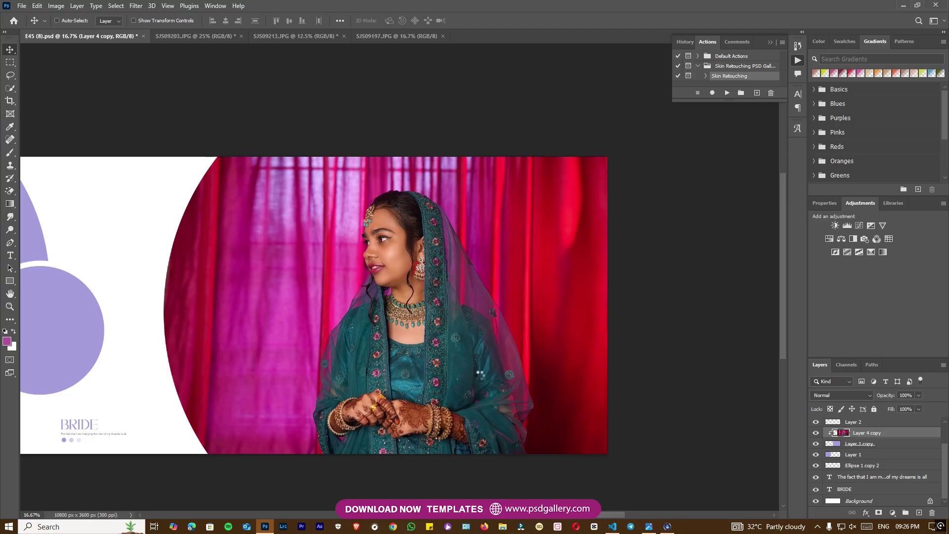
Brighten the bride's dress and veil with a 1100 px Dodge tool brush set to Midtones at 50% exposure
key("o")
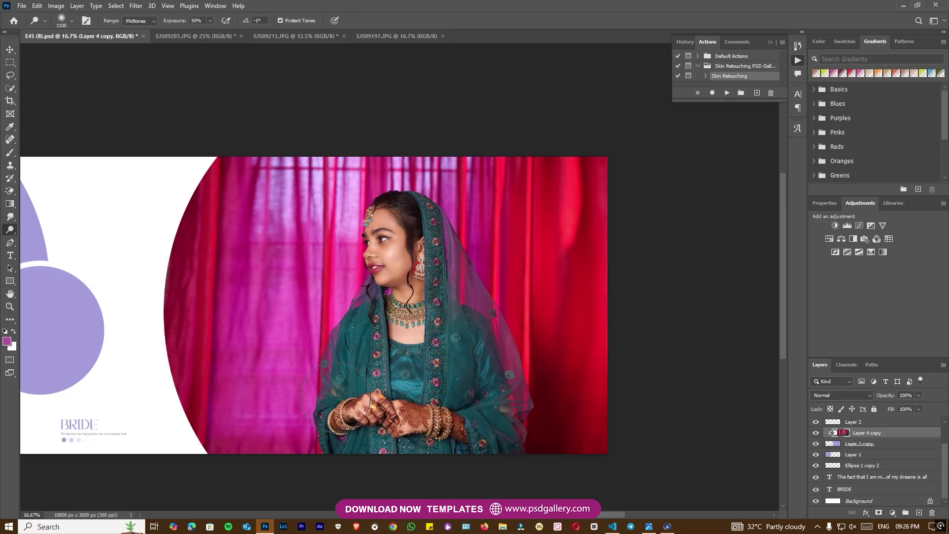
mouse_move(563, 441)
left_mouse_down()
mouse_move(540, 377)
mouse_move(519, 423)
mouse_move(492, 445)
mouse_move(478, 434)
left_mouse_up()
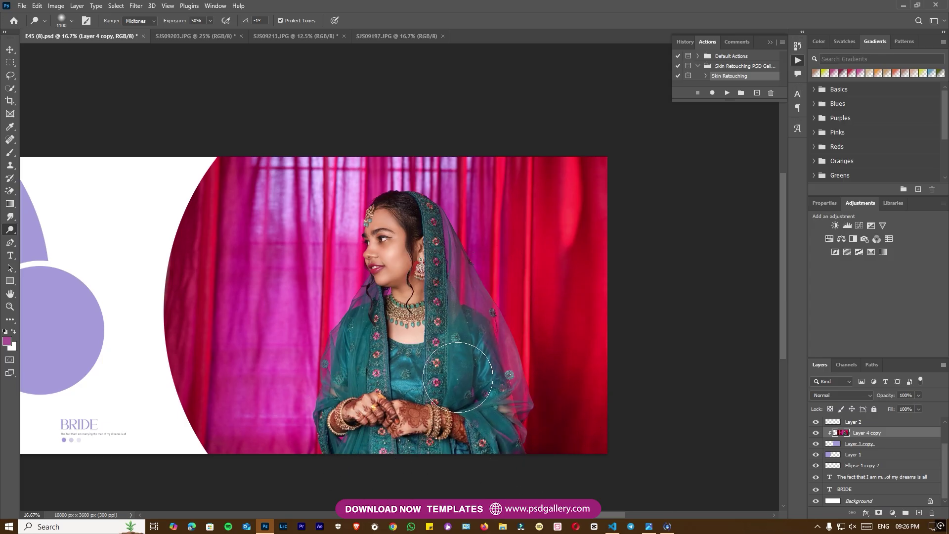
key("ctrl+plus")
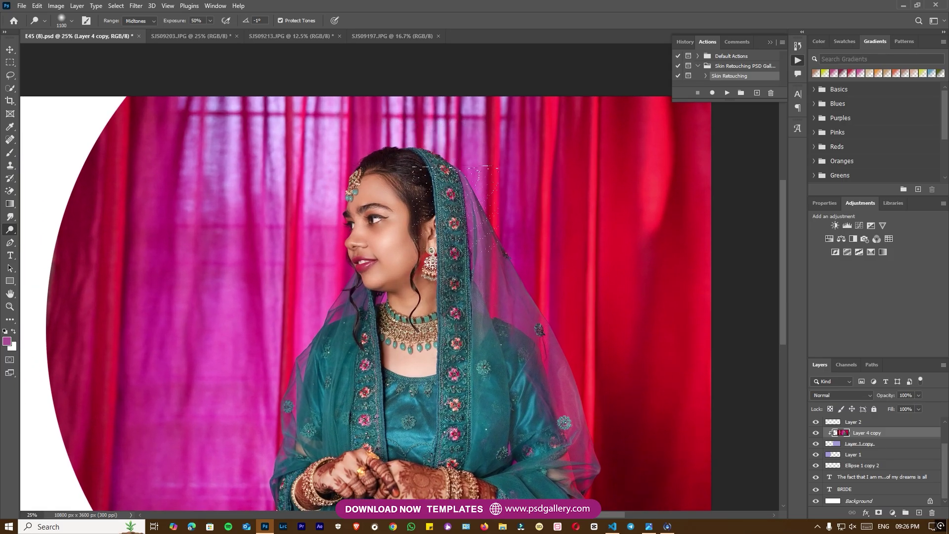
scroll(346, 261, "down", 3)
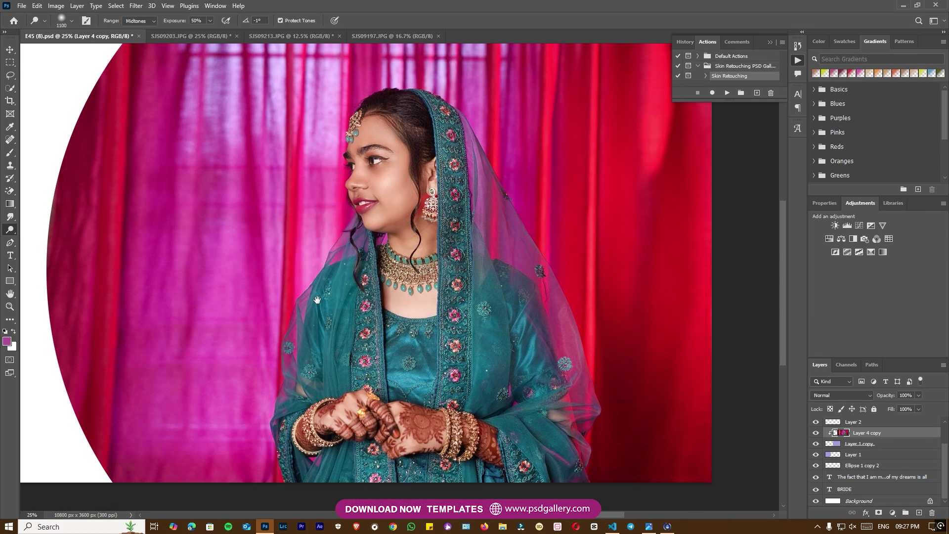
scroll(348, 268, "down", 4)
left_click_drag(491, 296, 496, 338)
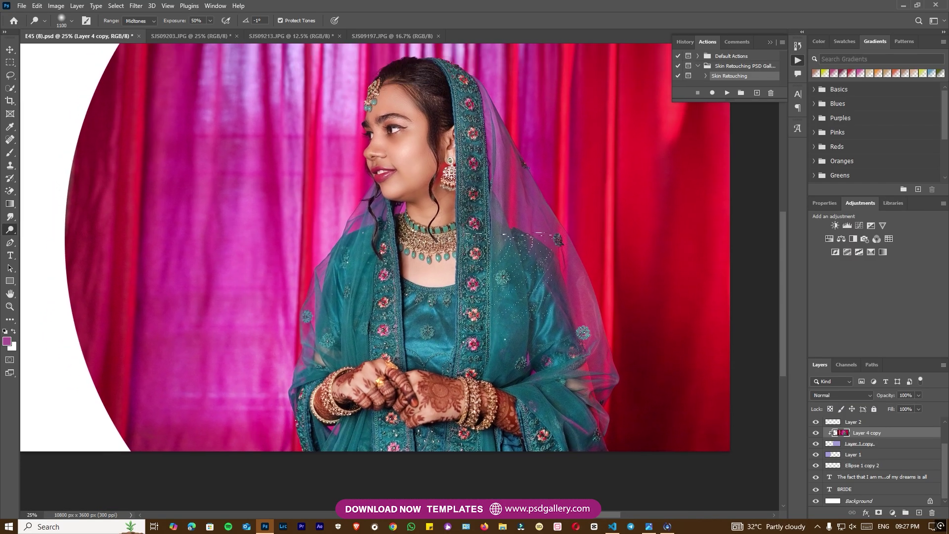
key("ctrl+minus")
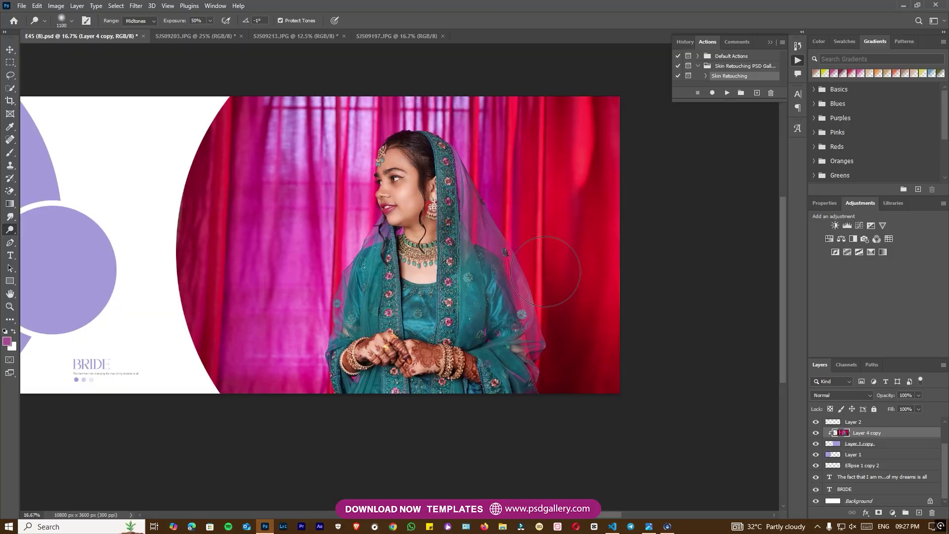
Sample the curtain's red and add a Linear red-to-transparent Gradient Fill at 90° and 100% scale above the bride photo
key("i")
left_click(568, 222)
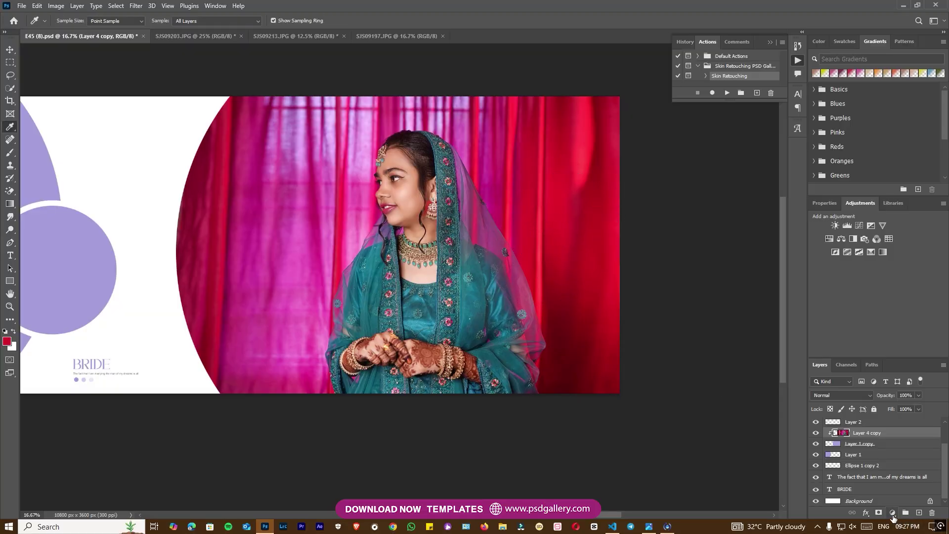
left_click(892, 513)
left_click(885, 354)
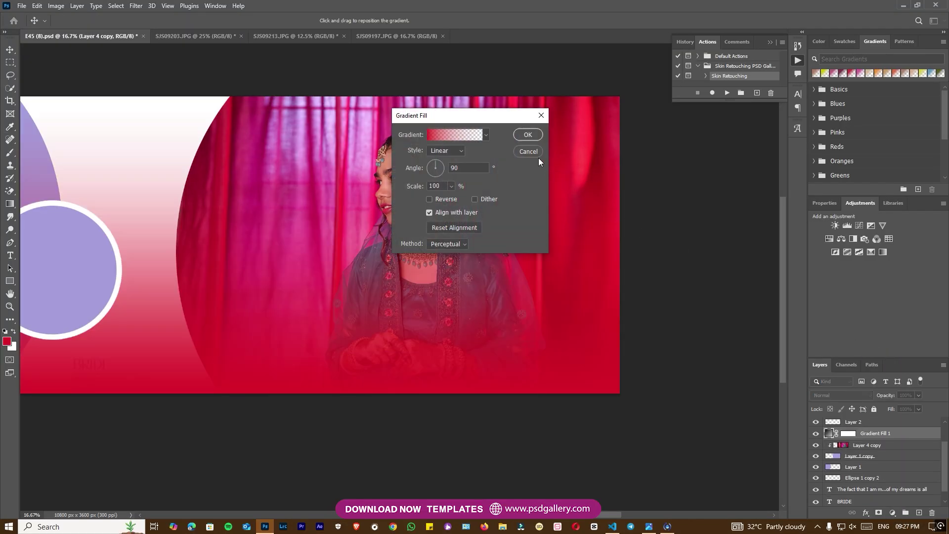
left_click(540, 135)
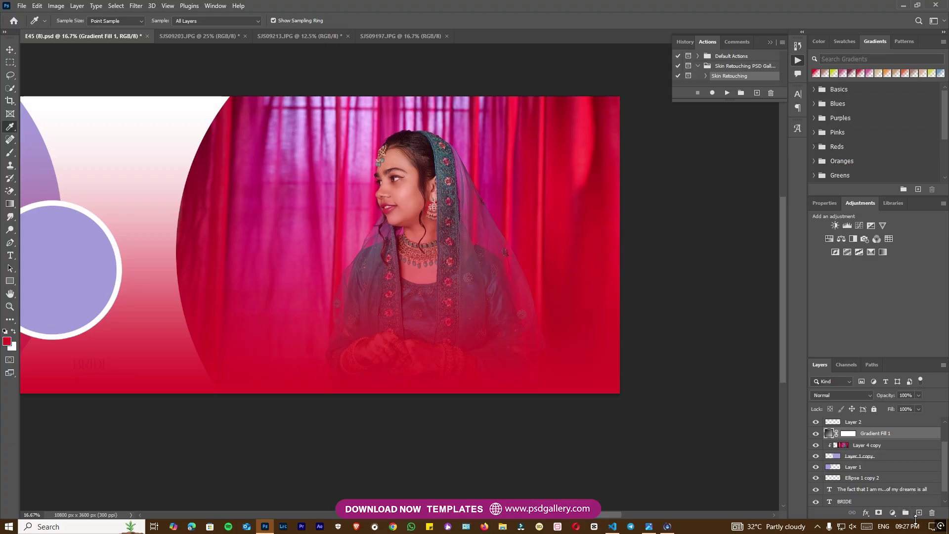
Create a blank layer above the gradient fill and merge the two into one pixel layer
left_click(919, 513)
right_click(881, 443)
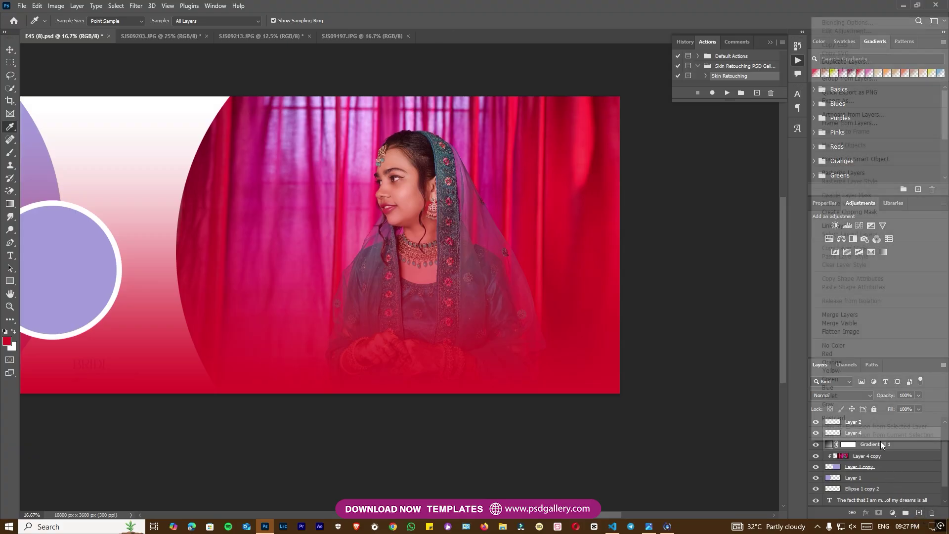
left_click(862, 320)
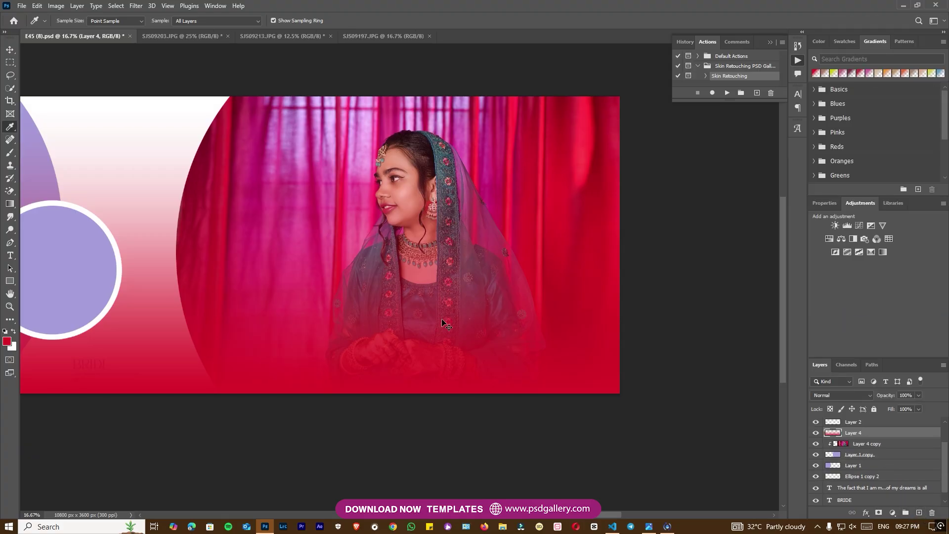
Clip the red gradient layer to the large circle holding the bride photo and move it down over the photo's lower part
key("ctrl+alt+g")
key("v")
left_click_drag(564, 298, 582, 336)
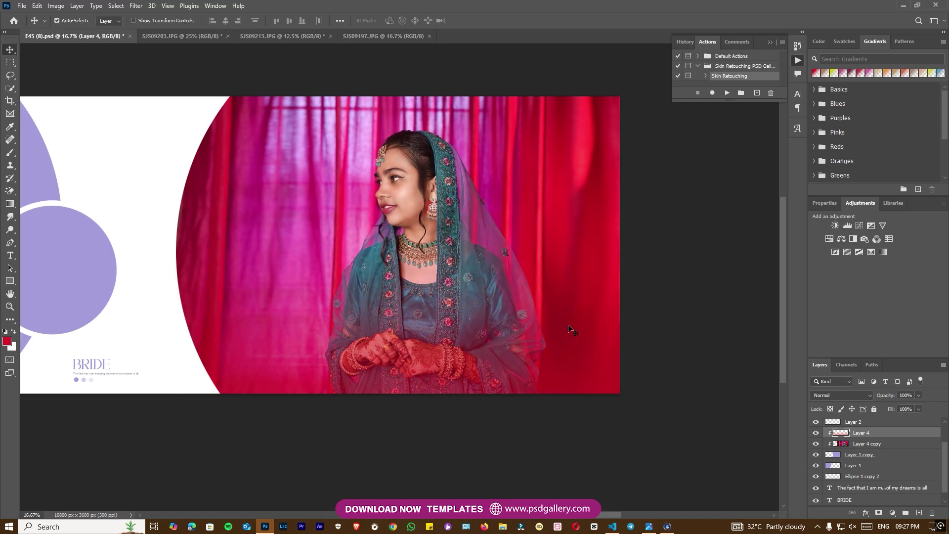
right_click(410, 154)
left_click(420, 157)
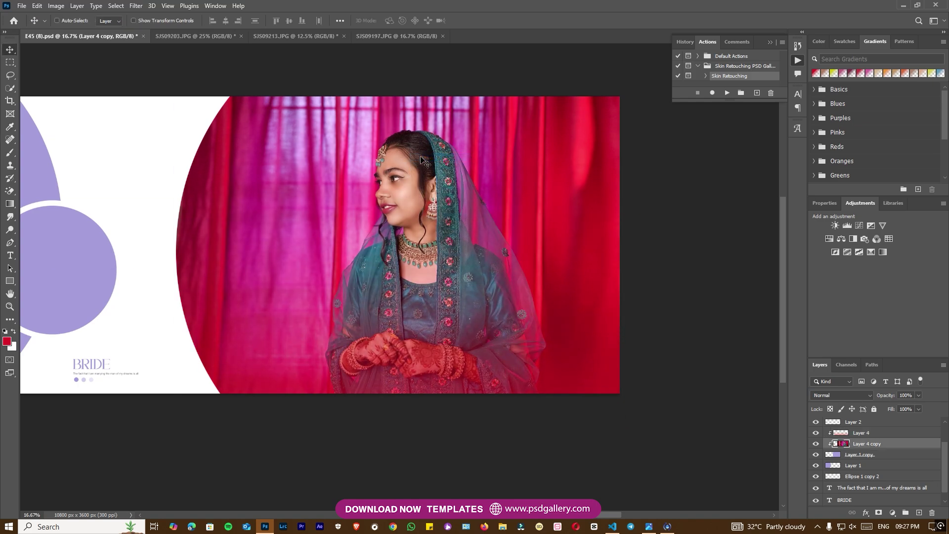
key("ctrl+plus")
key("o")
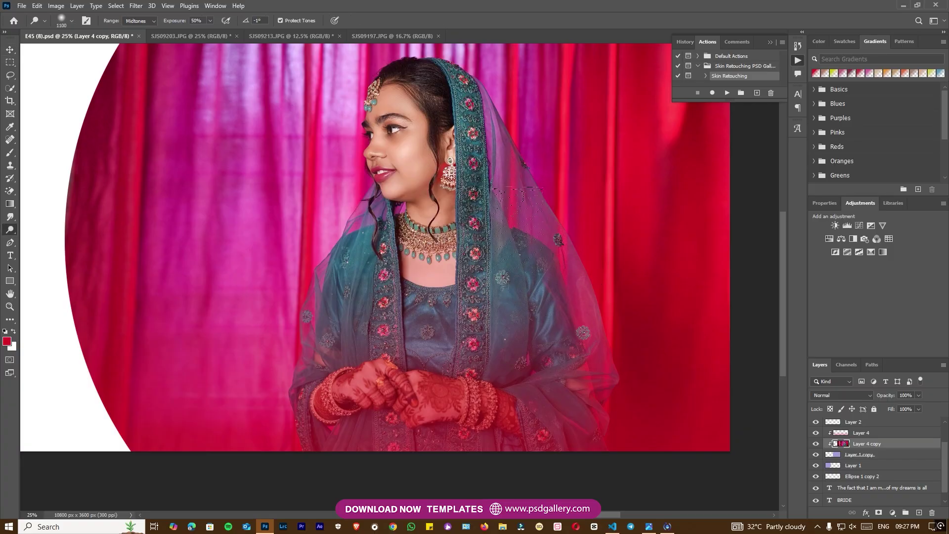
key("ctrl+0")
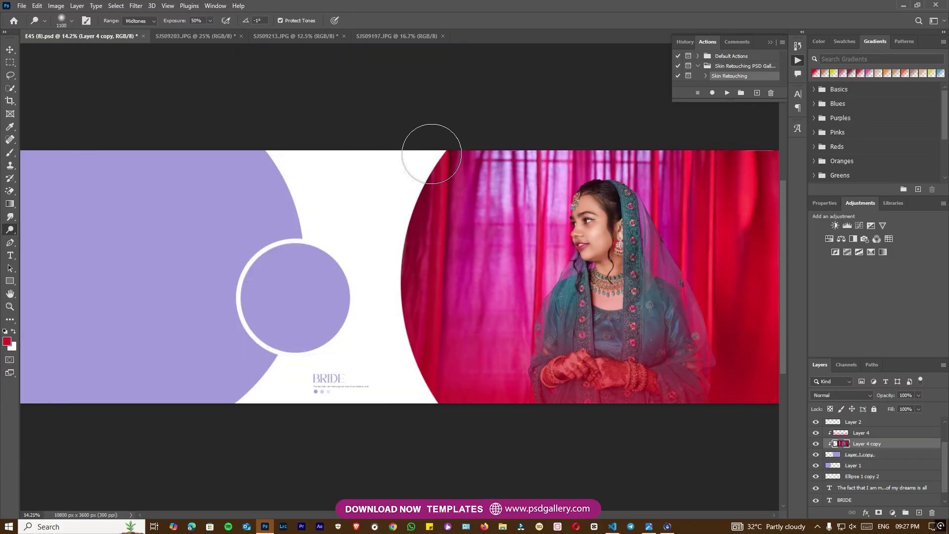
mouse_move(514, 318)
left_mouse_down()
mouse_move(341, 311)
mouse_move(406, 178)
mouse_move(319, 173)
mouse_move(427, 154)
left_mouse_up()
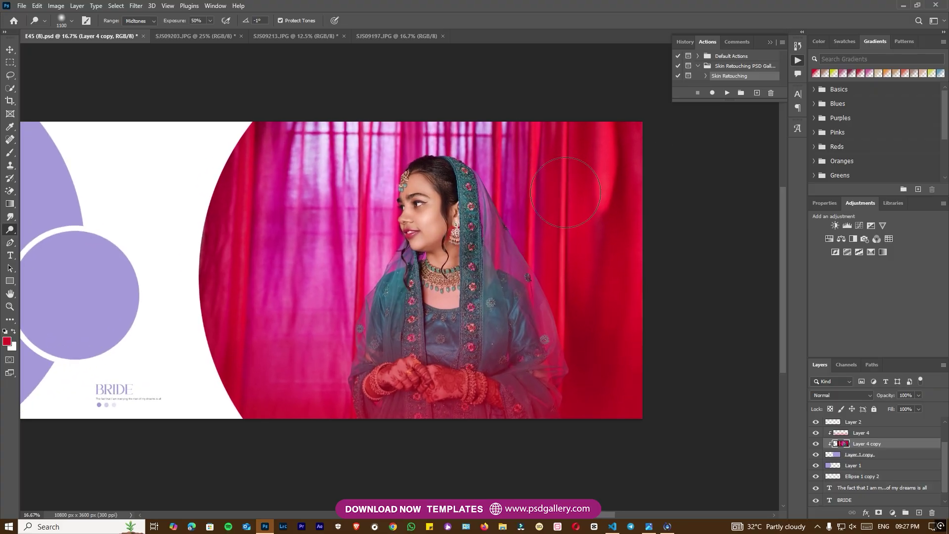
Open Color Balance on the Layer 4 copy bride photo and set the midtones to -10 Cyan–Red and +23 Yellow–Blue
key("v")
right_click(424, 203)
left_click(439, 213)
key("ctrl+plus")
key("ctrl+plus")
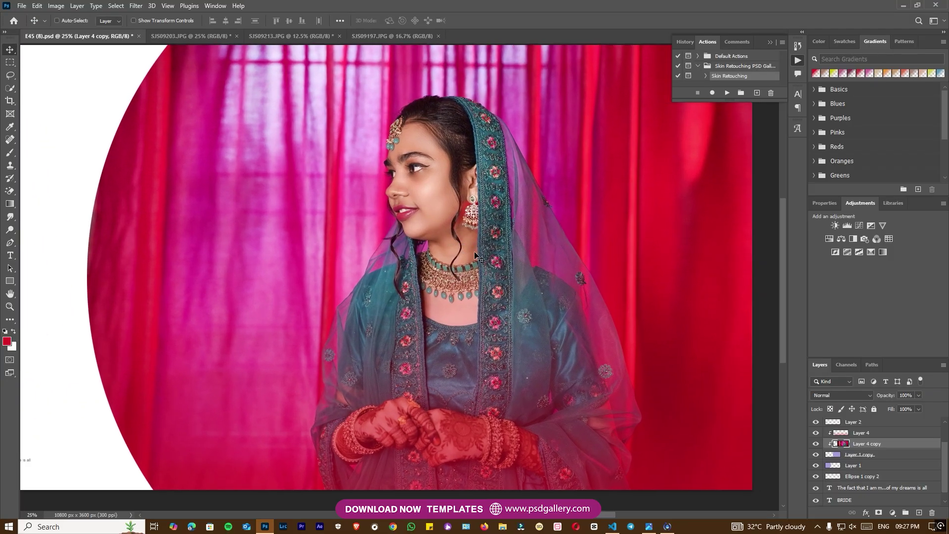
key("ctrl+b")
left_click_drag(704, 301, 689, 278)
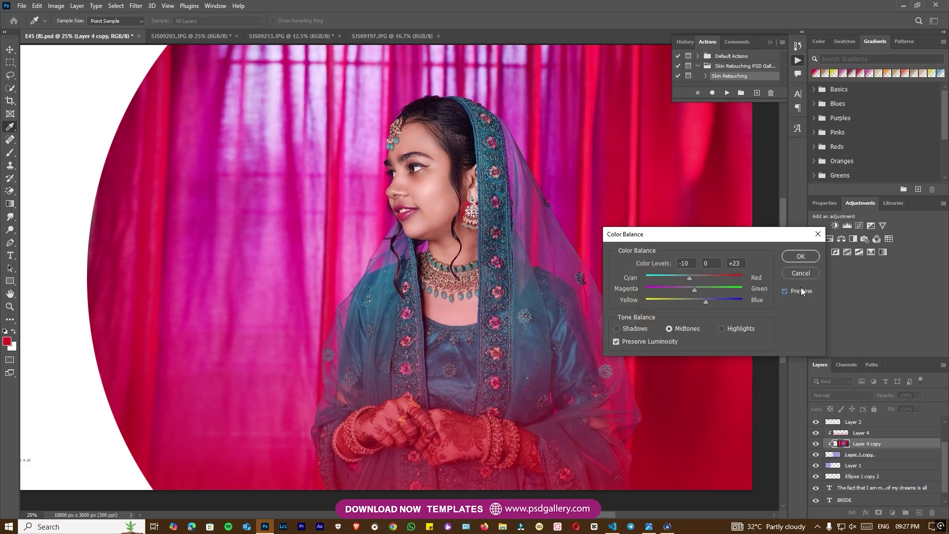
Fine-tune the Yellow–Blue balance of the highlights and shadows and apply the Color Balance changes to the photo
left_click(742, 328)
left_click(698, 300)
left_click(642, 330)
left_click_drag(695, 304, 697, 302)
left_click(798, 256)
key("ctrl+0")
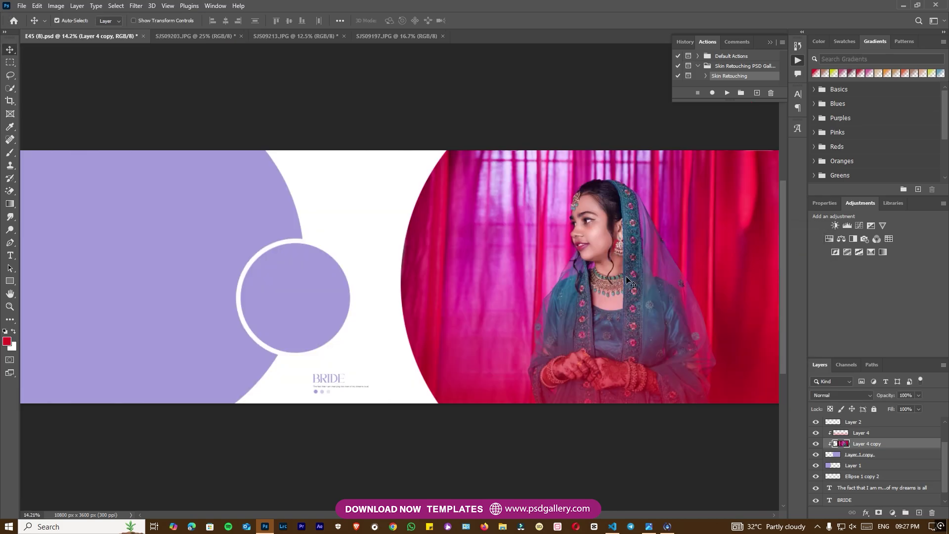
Select the small circle's layer and copy the ring-light bride portrait from SJS09213.JPG into the album spread above it
scroll(630, 282, "up", 2)
key("o")
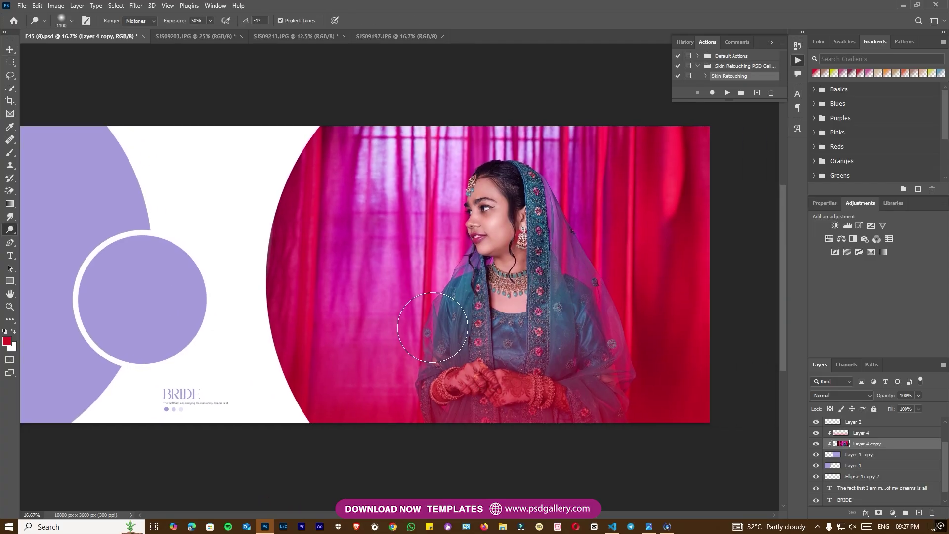
scroll(573, 222, "left", 2)
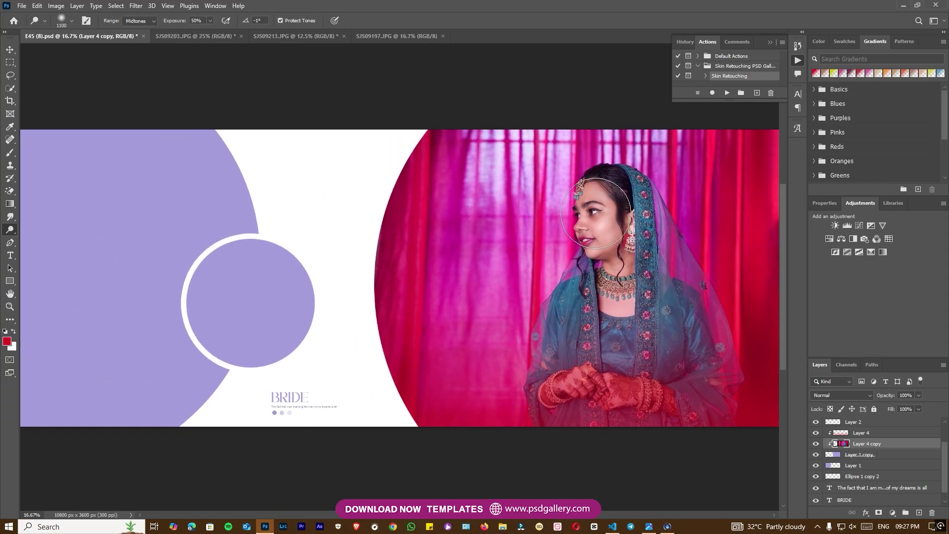
scroll(515, 304, "left", 3)
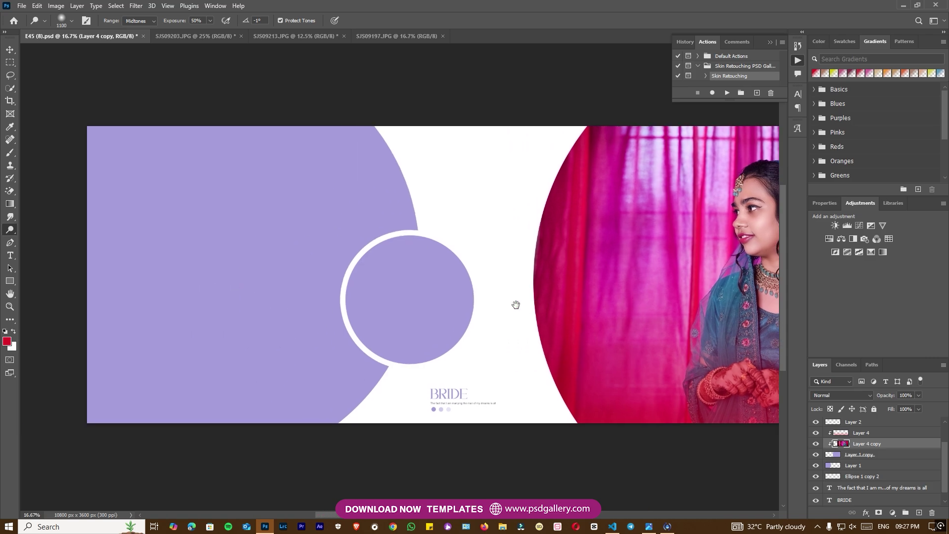
scroll(320, 263, "up", 1)
key("v")
right_click(384, 286)
left_click(408, 297)
left_click(184, 35)
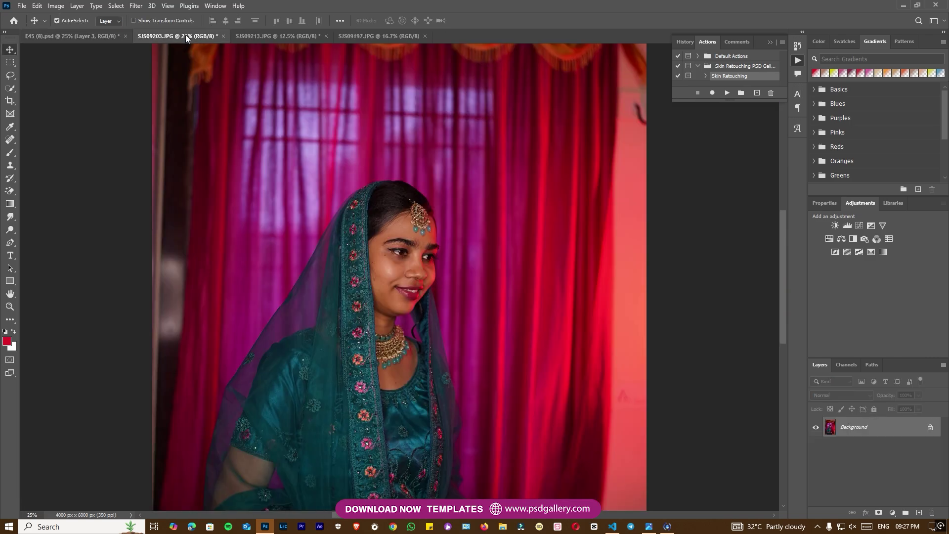
left_click(289, 41)
left_click(75, 41)
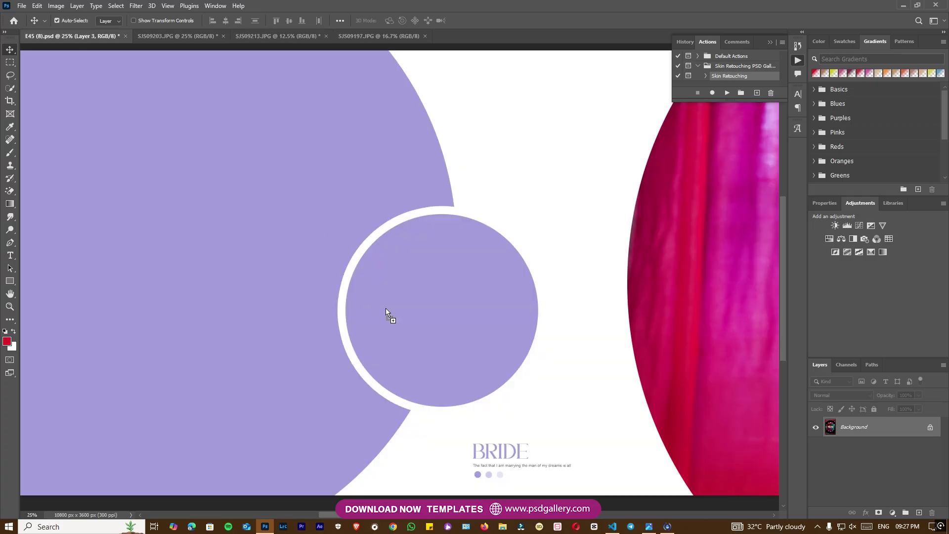
left_click_drag(385, 310, 385, 309)
Rotate the ring-light portrait 90° clockwise and scale it to about 59%, centred over the small circle
key("ctrl+t")
right_click(383, 300)
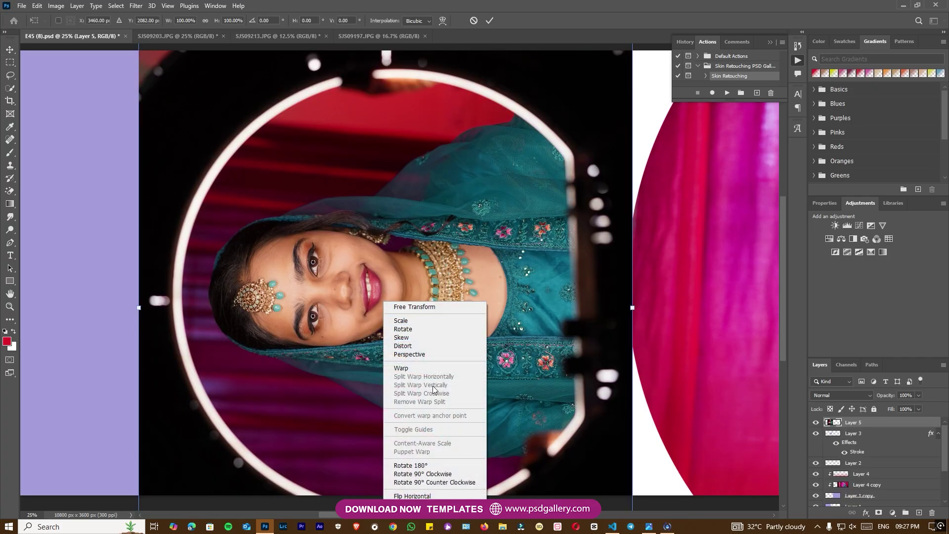
left_click(422, 473)
left_click_drag(715, 148, 678, 270)
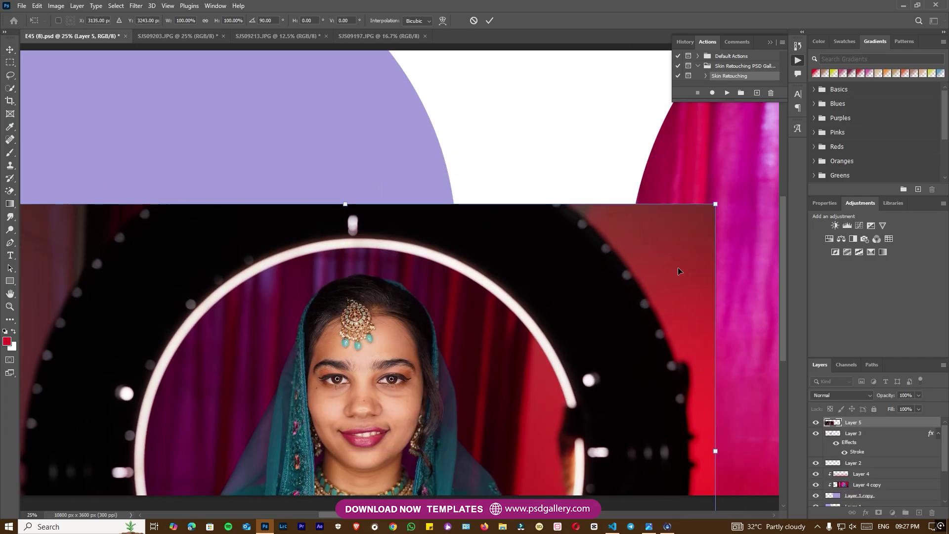
left_click_drag(715, 203, 562, 307)
left_click_drag(442, 415, 535, 288)
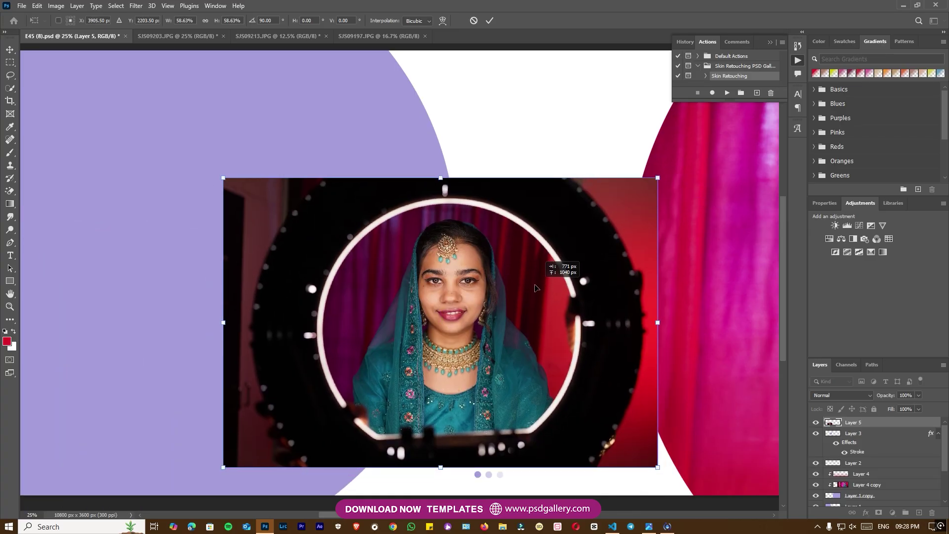
key("Return")
Clip the portrait to the small circle and enlarge it so that the bride's face fills the circle
key("ctrl+alt+g")
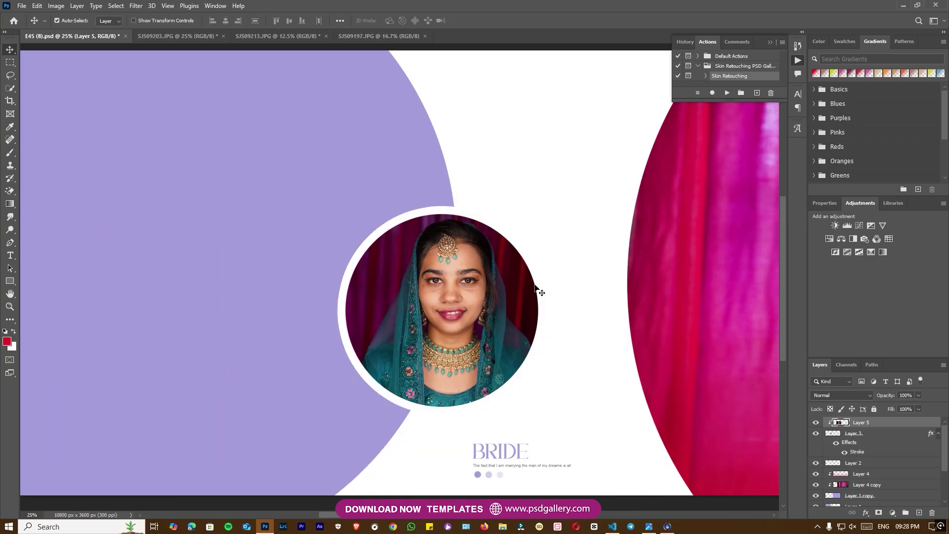
key("ctrl+t")
key("ctrl+minus")
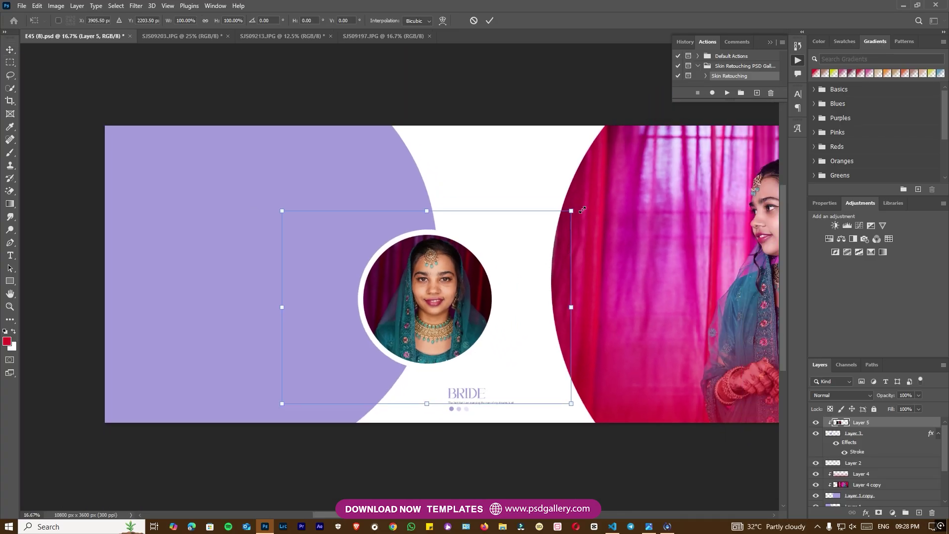
left_click_drag(572, 210, 630, 169)
left_click_drag(492, 259, 493, 273)
key("Return")
key("ctrl+plus")
right_click(455, 313)
left_click(460, 313)
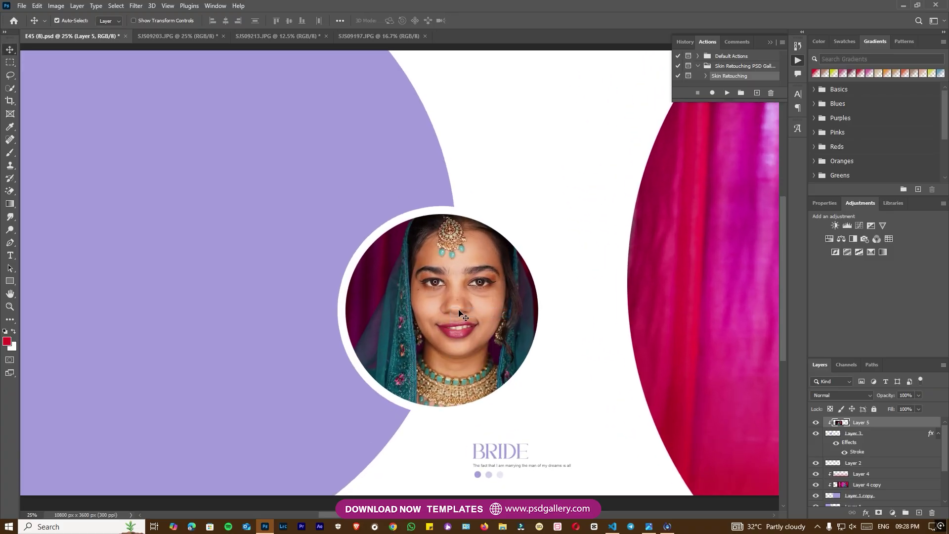
Select the large purple circle's layer and copy the bride photo from SJS09203.JPG into the album spread over it
key("ctrl+minus")
right_click(266, 248)
left_click(272, 251)
right_click(267, 261)
left_click(286, 265)
left_click(182, 36)
left_click_drag(380, 255, 151, 285)
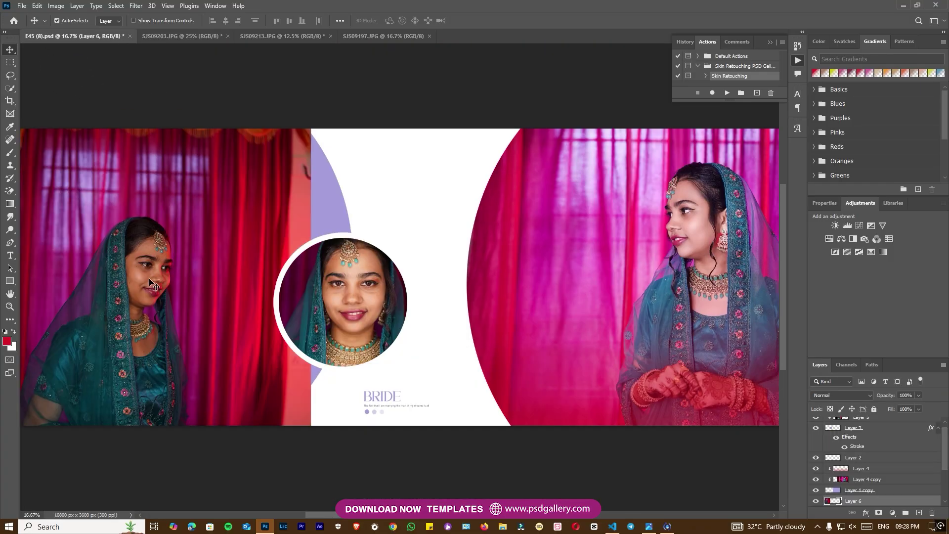
Enlarge the new bride photo to about 155%, rotate it about -5.3° and position it over the large purple circle
key("ctrl+minus")
key("ctrl+t")
left_click_drag(333, 95, 482, 52)
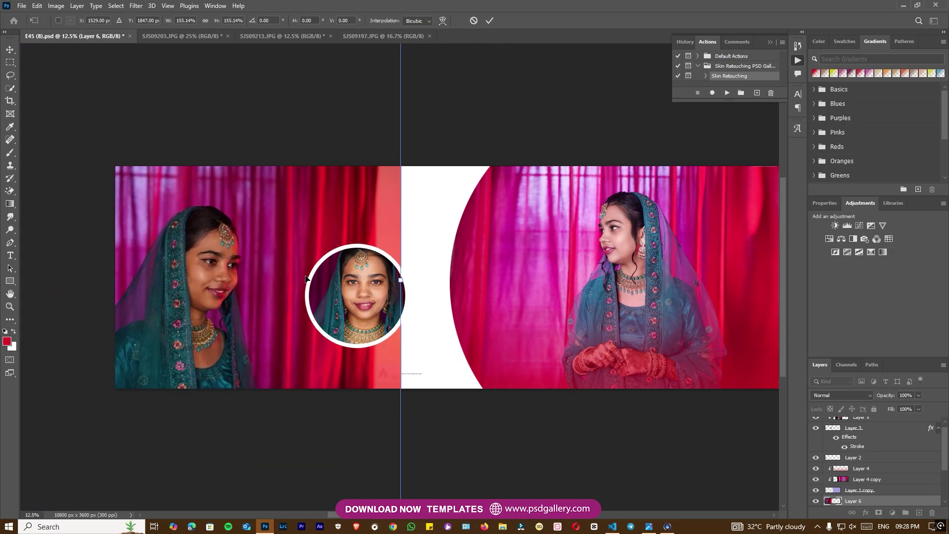
left_click_drag(241, 312, 245, 280)
left_click_drag(413, 228, 419, 195)
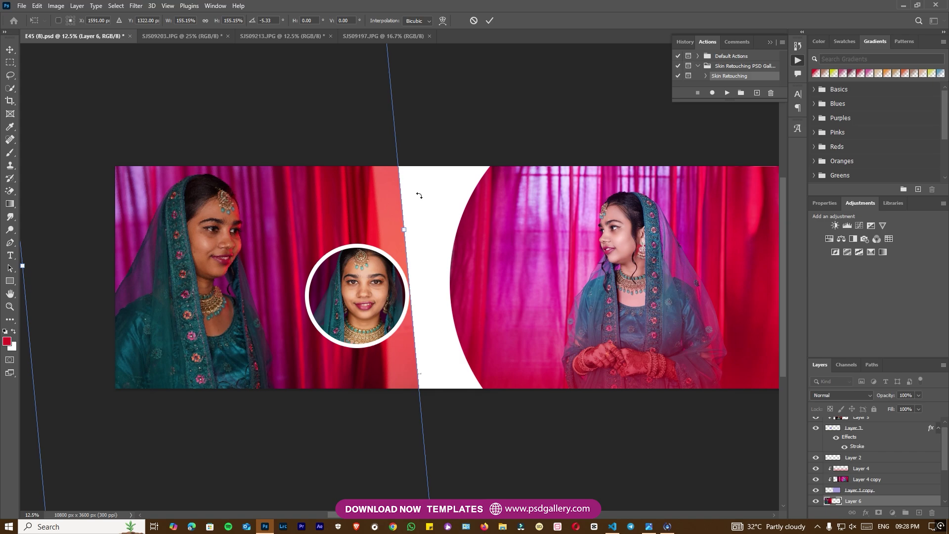
key("Return")
left_click_drag(354, 303, 350, 280)
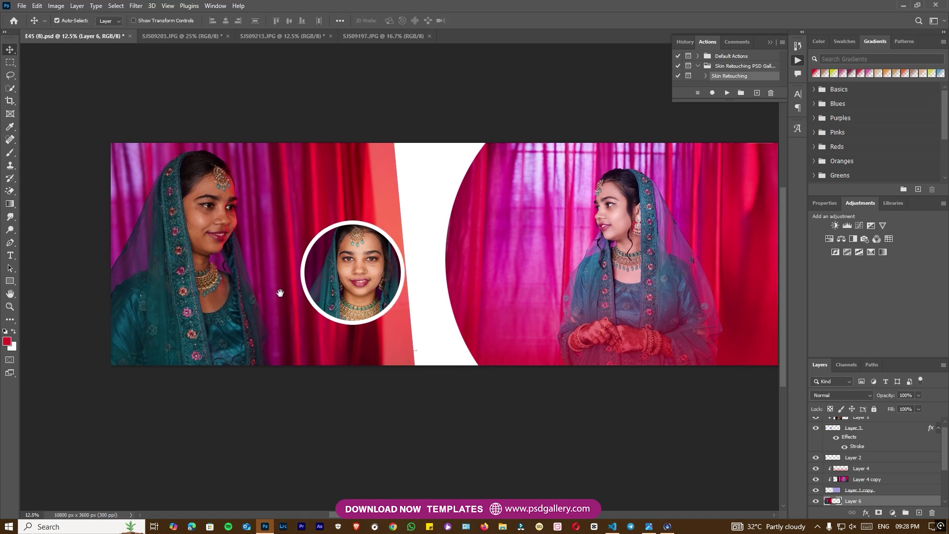
key("ctrl+plus")
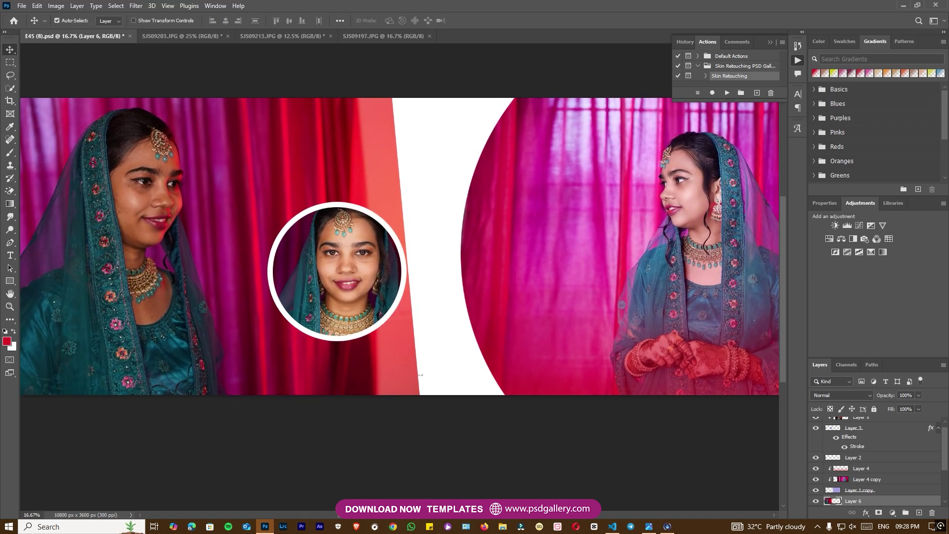
left_click_drag(211, 262, 266, 273)
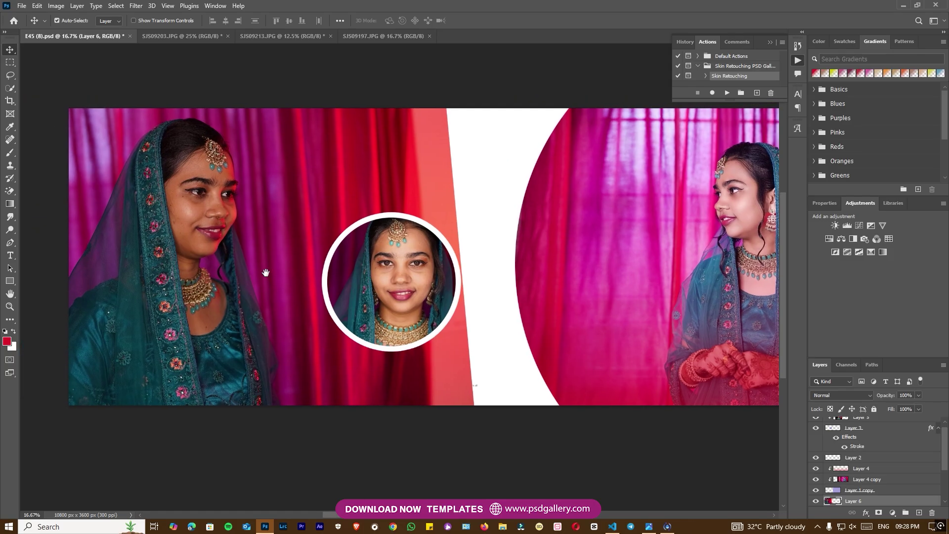
left_click(368, 315)
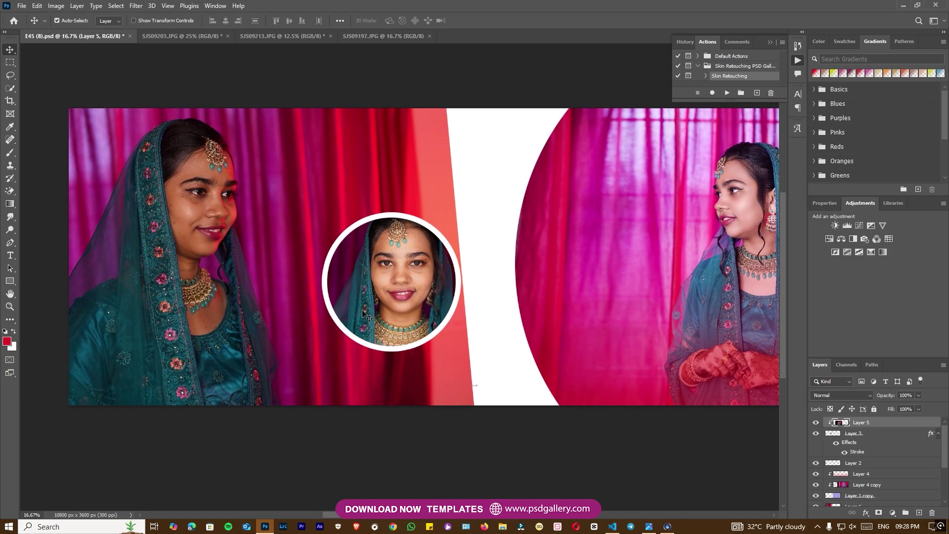
key("ctrl+minus")
mouse_move(360, 308)
left_mouse_down()
mouse_move(318, 322)
mouse_move(376, 303)
left_mouse_up()
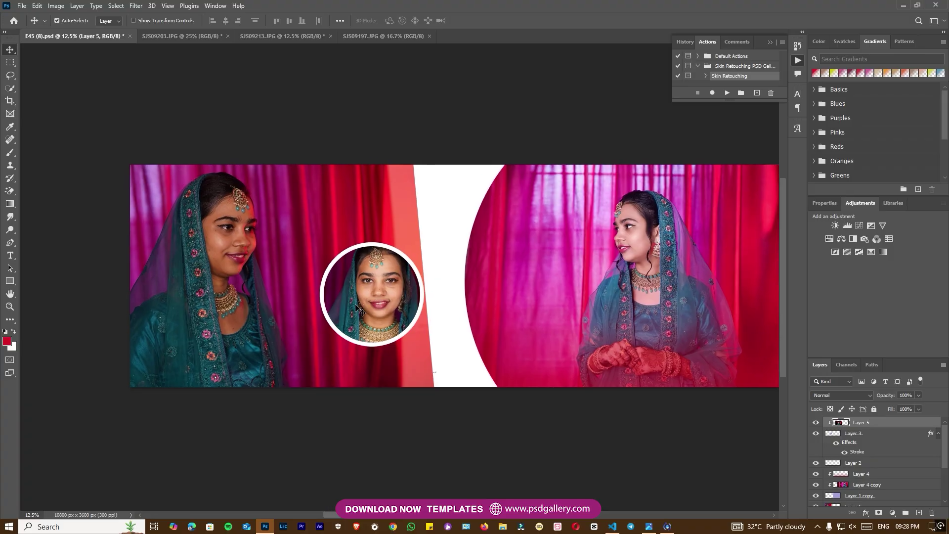
key("ctrl+plus")
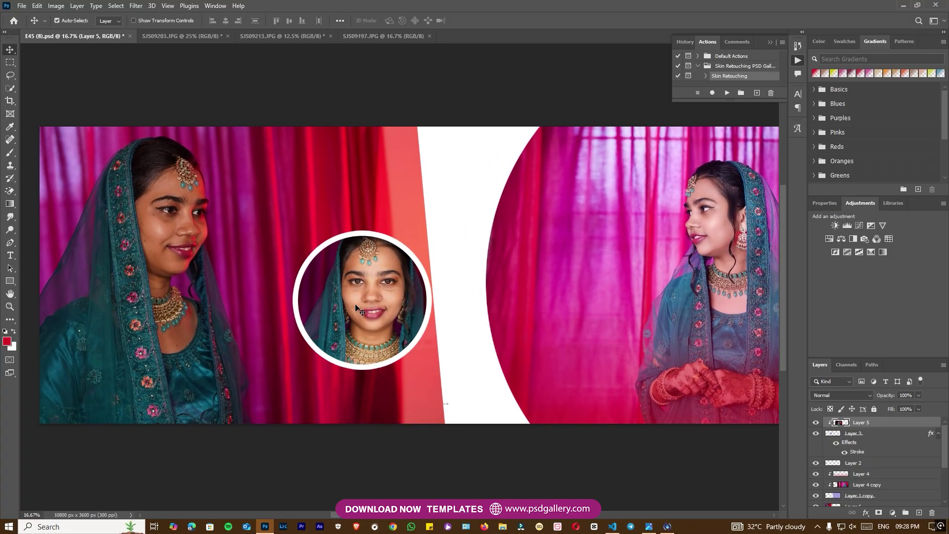
key("ctrl+alt+g")
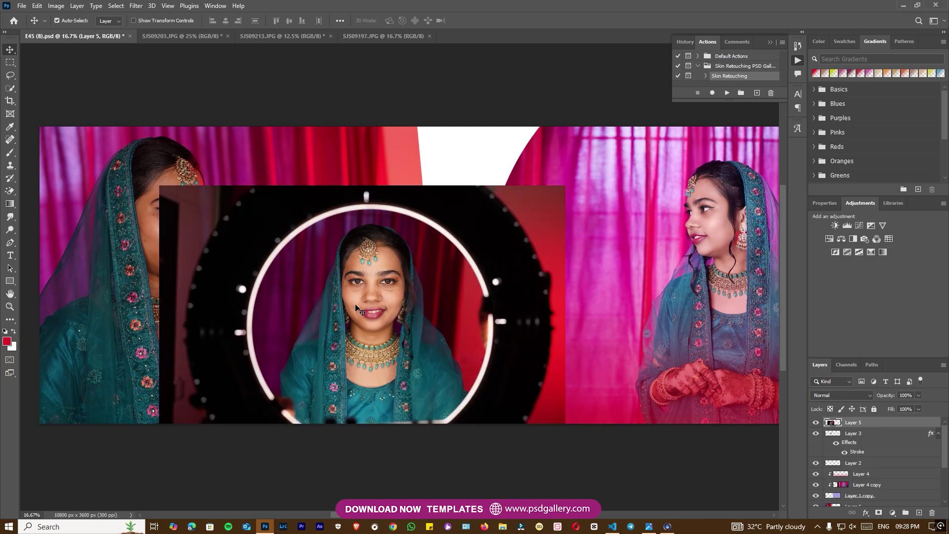
Select the enlarged bride photo on Layer 6 and clip it to the large circle beneath it
right_click(356, 307)
left_click(378, 310)
key("ctrl+alt+g")
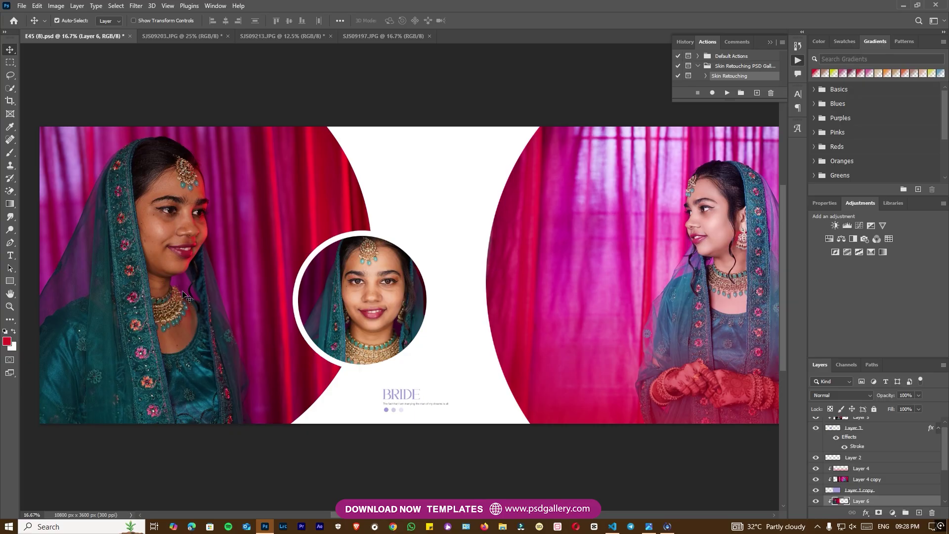
Scale the bride photo in the large circle down to about 92% and shift it about 49 px to the right
left_click_drag(166, 268, 186, 297)
key("ctrl+minus")
key("ctrl+t")
left_click_drag(349, 194, 339, 219)
key("ctrl+minus")
key("ctrl+minus")
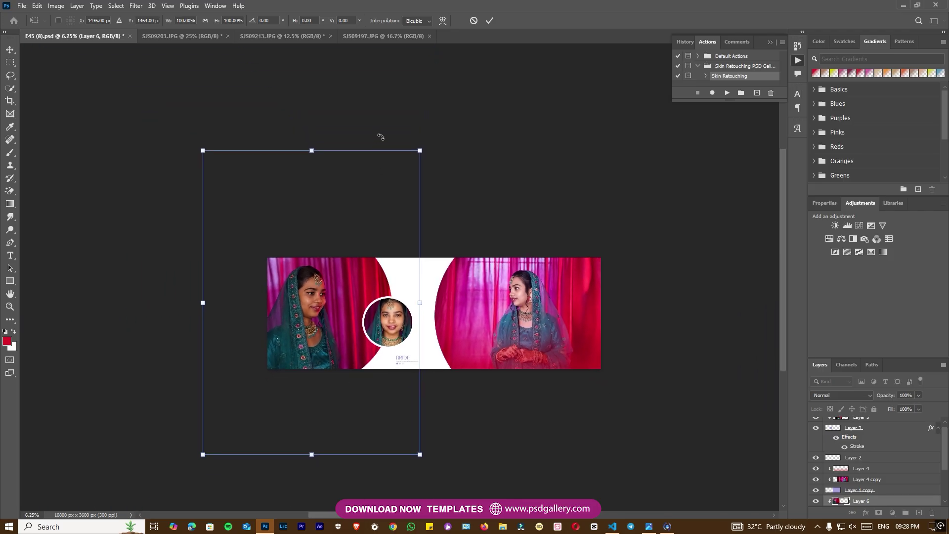
left_click_drag(420, 151, 411, 162)
left_click_drag(259, 297, 261, 296)
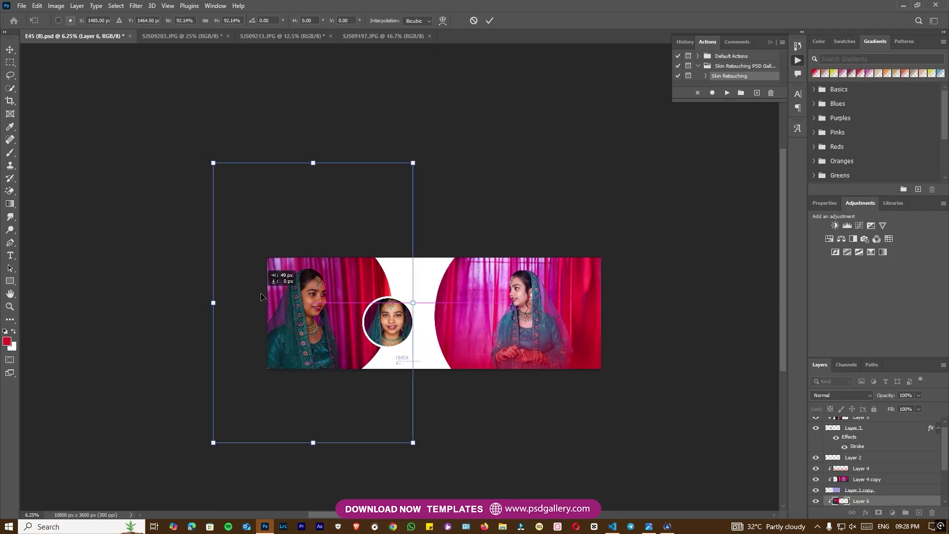
key("Return")
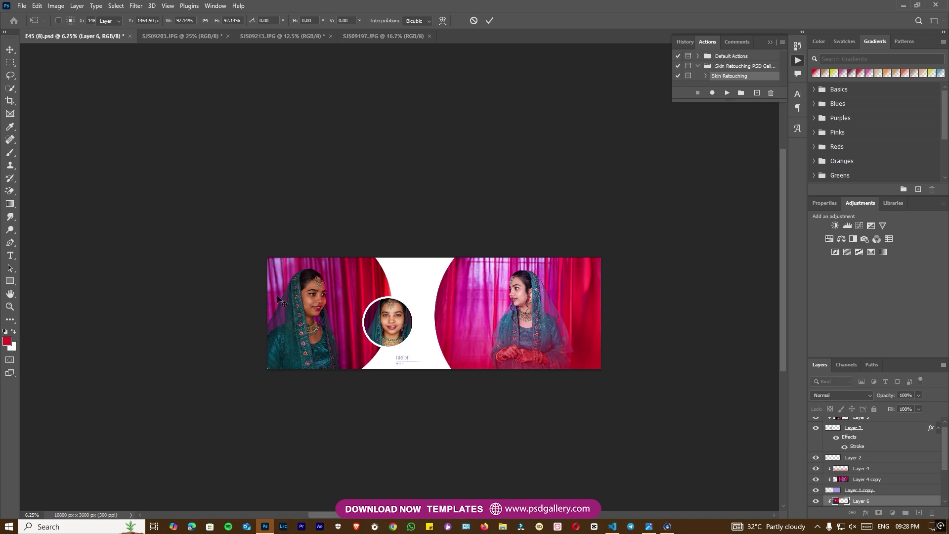
key("ctrl+plus")
key("ctrl+plus")
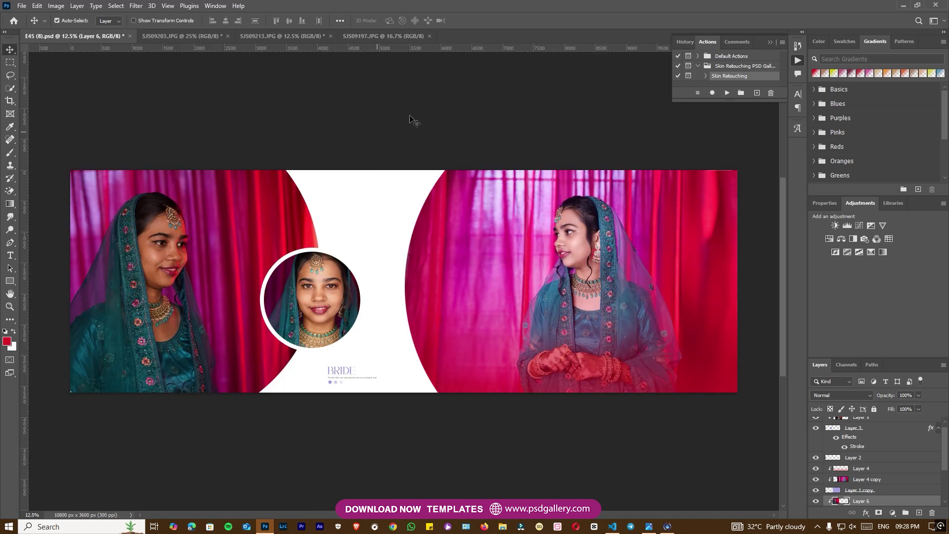
Place a horizontal guide level with the brides' heads and scale the Layer 6 photo down to about 94.4%
left_click_drag(419, 52, 427, 195)
right_click(142, 237)
key("ctrl+t")
key("ctrl+minus")
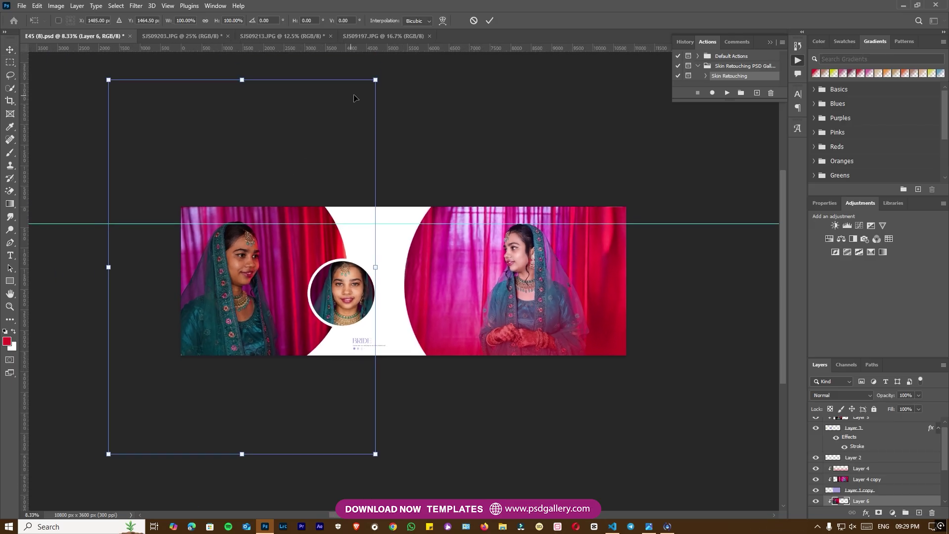
left_click_drag(371, 76, 363, 86)
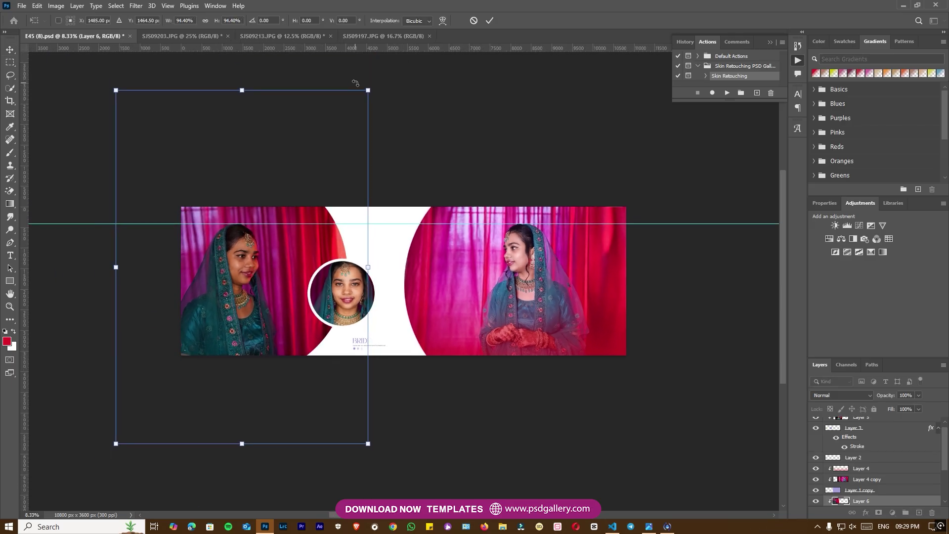
key("Return")
key("ctrl+plus")
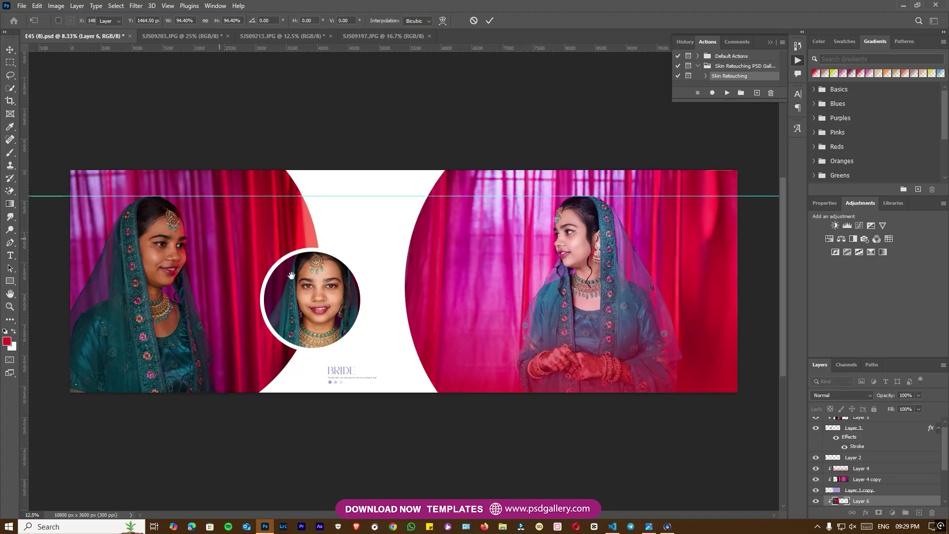
Rotate the Layer 6 bride photo by about 1.44°
key("v")
left_click_drag(217, 288, 278, 296)
key("ctrl+t")
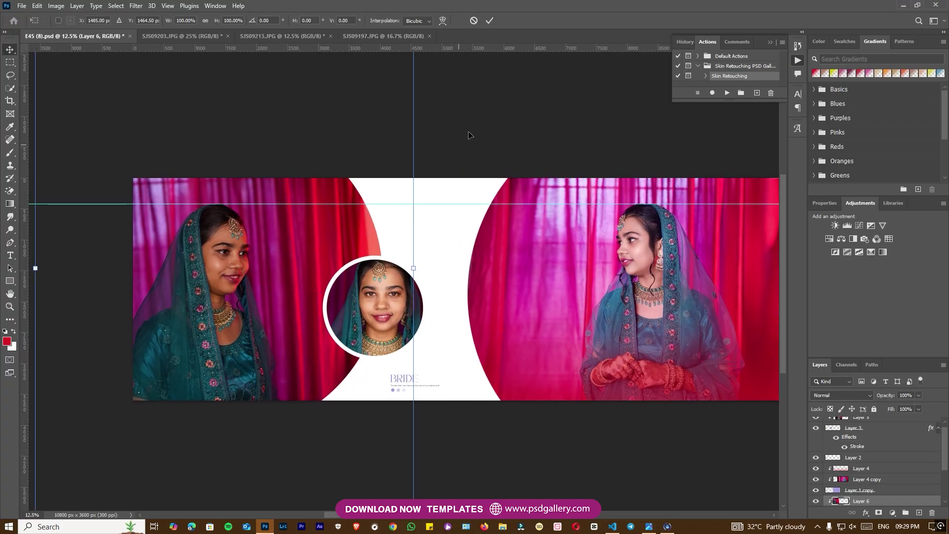
left_click_drag(474, 108, 483, 120)
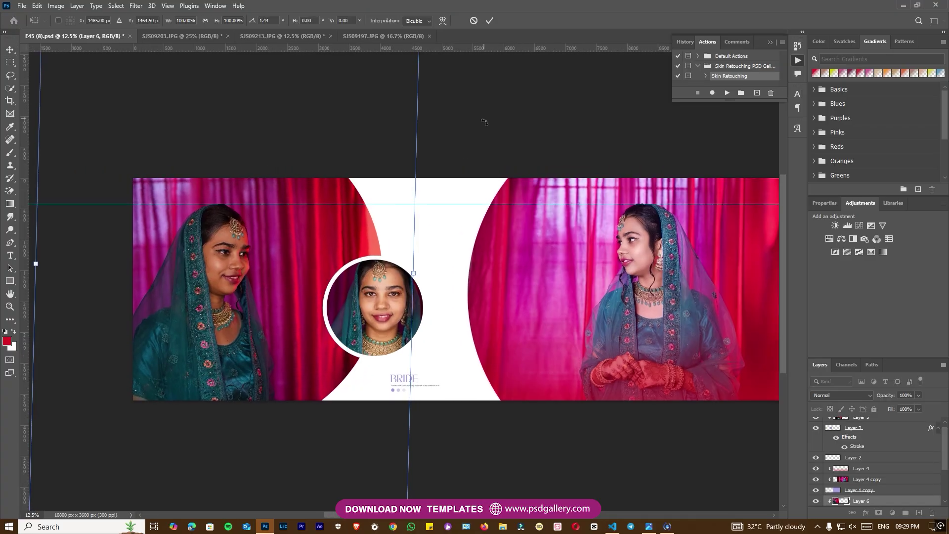
key("Return")
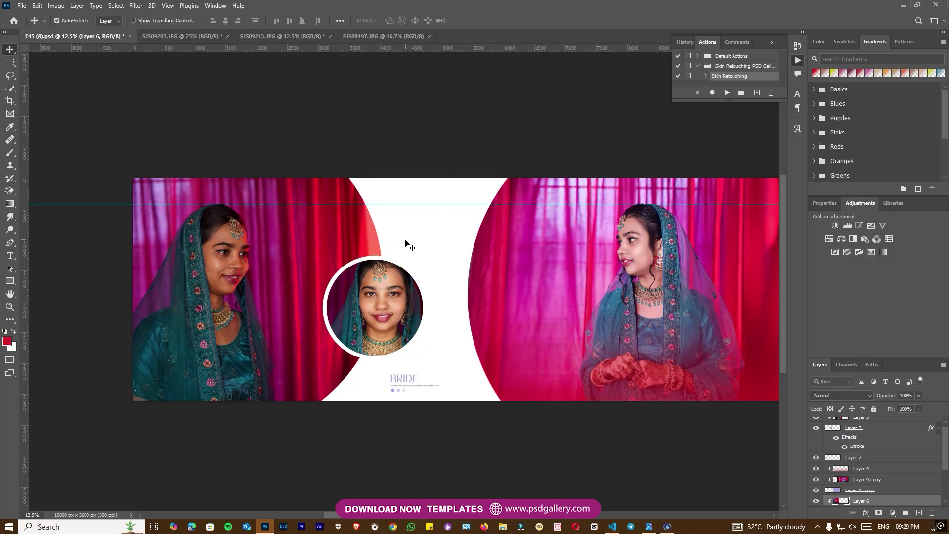
Select the small circle's portrait on Layer 5, open it in the Camera Raw filter and set Texture to -66
scroll(405, 242, "up", 1)
left_click_drag(260, 275, 131, 245)
right_click(272, 276)
left_click(284, 282)
scroll(197, 260, "up", 2)
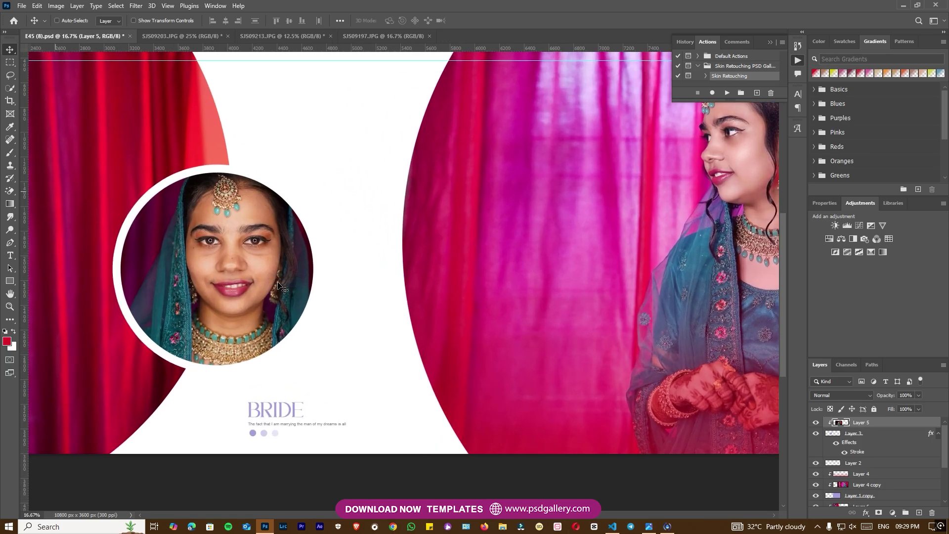
scroll(197, 259, "up", 1)
right_click(388, 262)
left_click(400, 267)
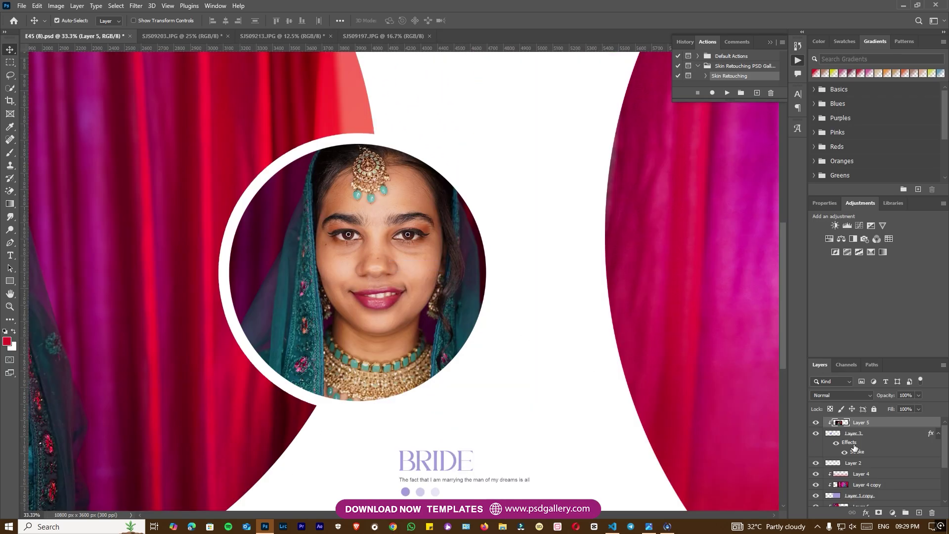
mouse_move(378, 293)
left_mouse_down()
mouse_move(378, 302)
mouse_move(375, 277)
left_mouse_up()
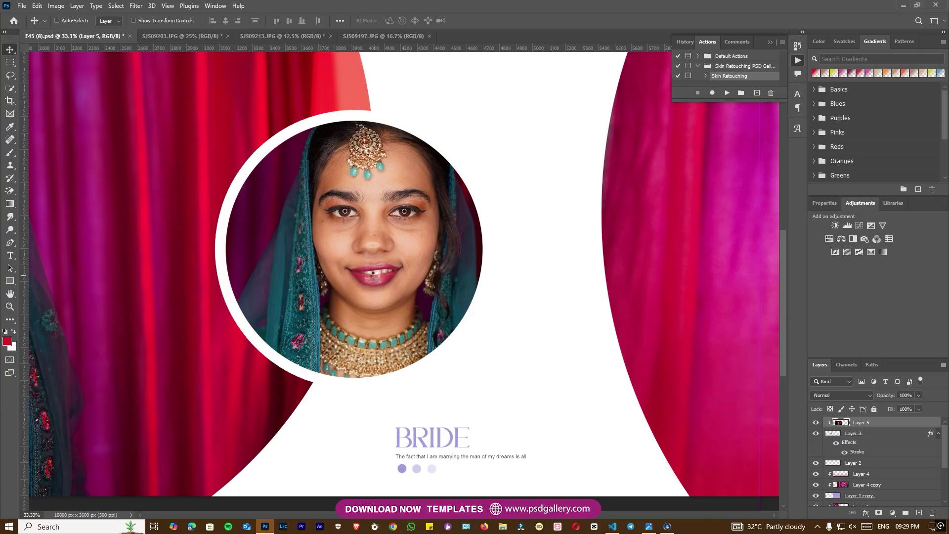
key("ctrl+shift+a")
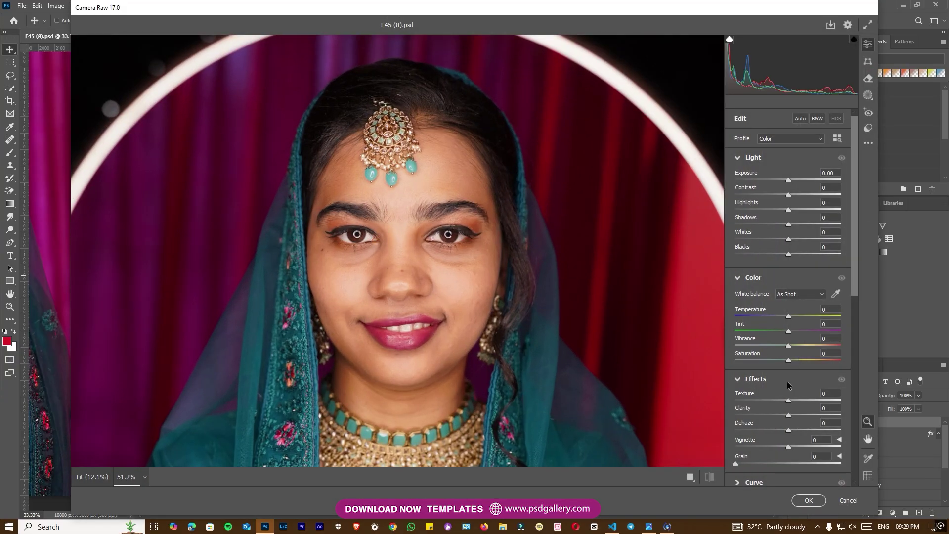
scroll(825, 376, "down", 3)
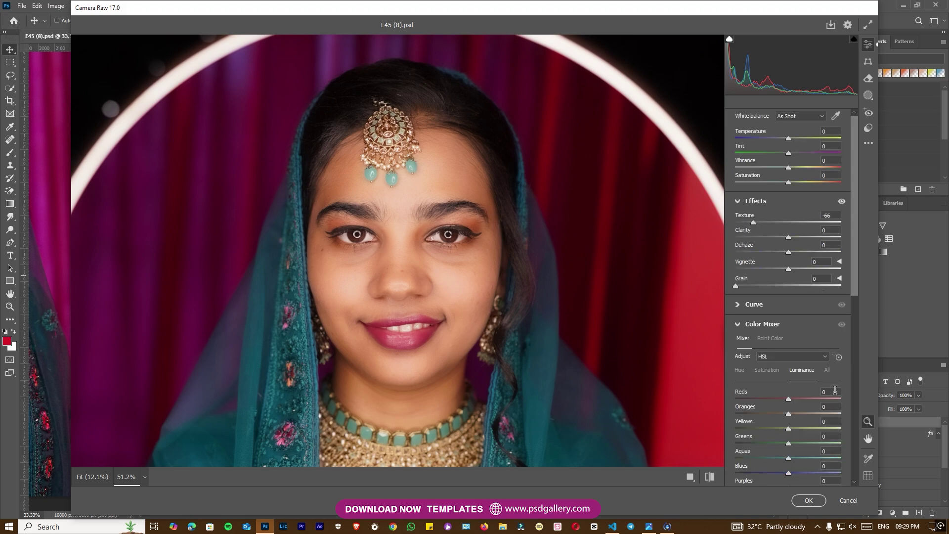
scroll(810, 251, "up", 3)
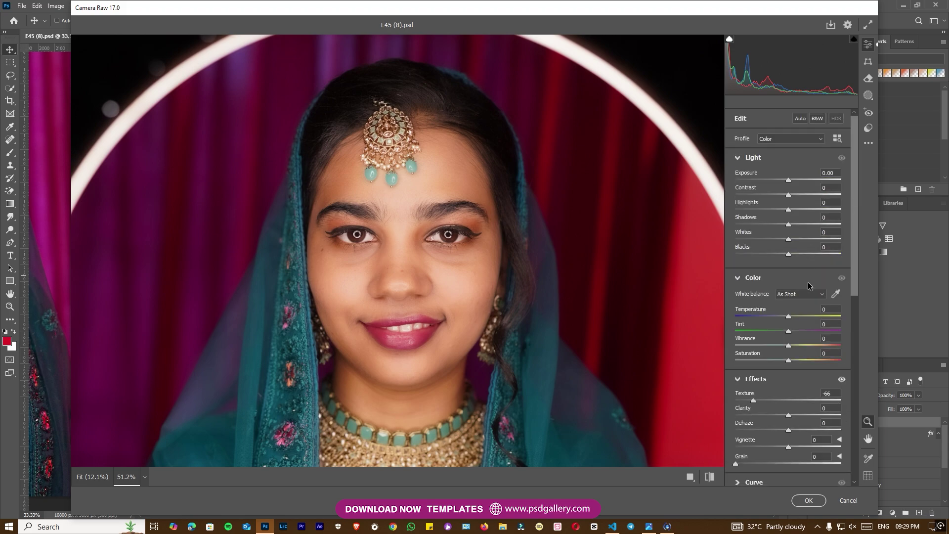
Set the portrait's Temperature to -11, Tint to +10 and Whites to +30, and apply the Camera Raw filter
left_click_drag(788, 319, 780, 317)
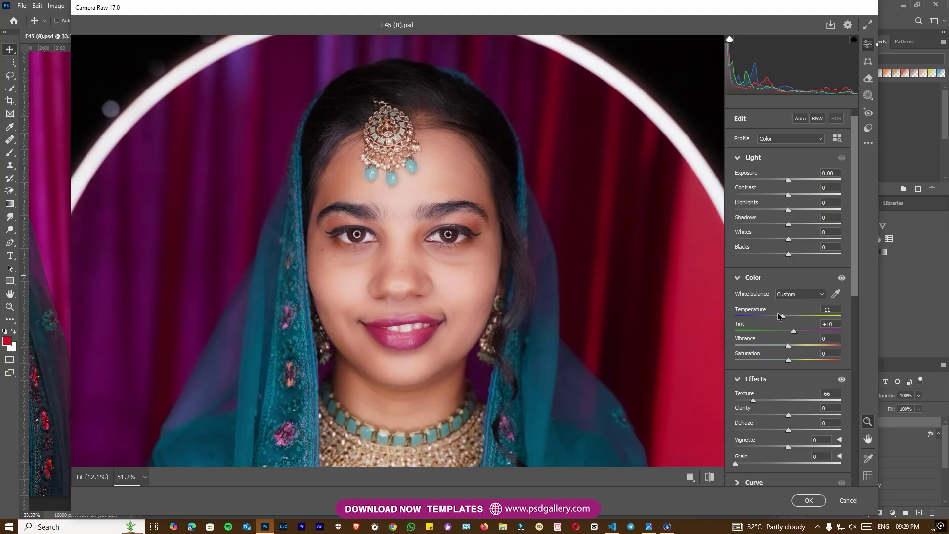
left_click_drag(789, 241, 805, 240)
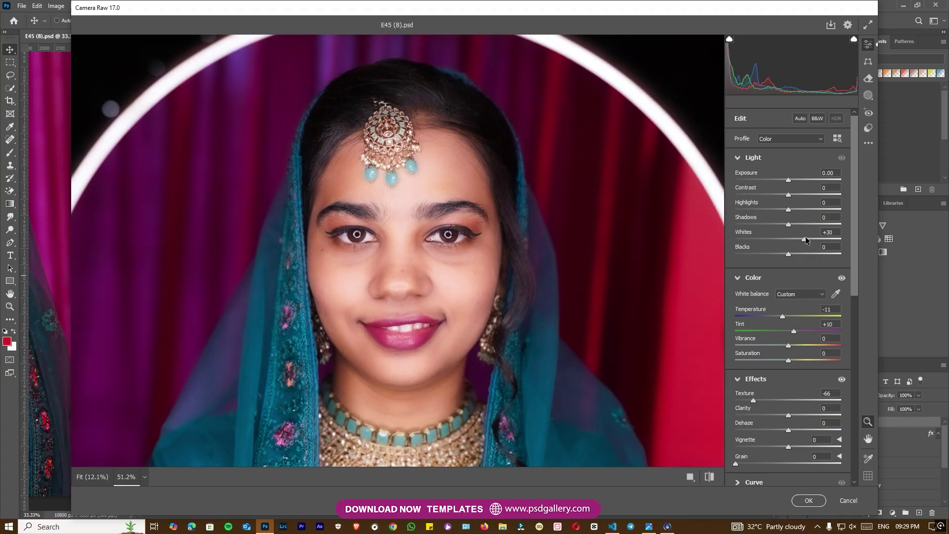
left_click(808, 500)
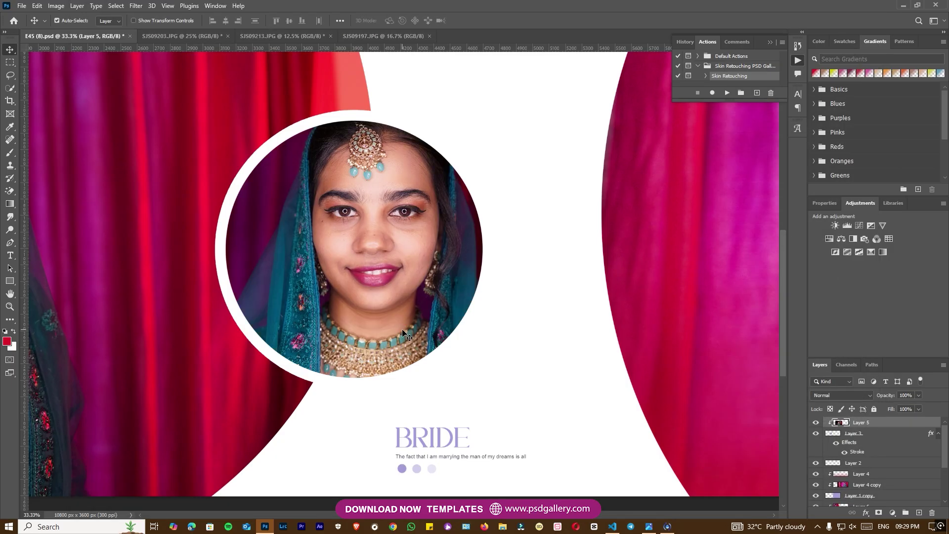
Select the large circle's bride photo on Layer 6
left_click_drag(359, 280, 419, 283)
right_click(249, 242)
left_click(263, 246)
left_click_drag(337, 254, 395, 288)
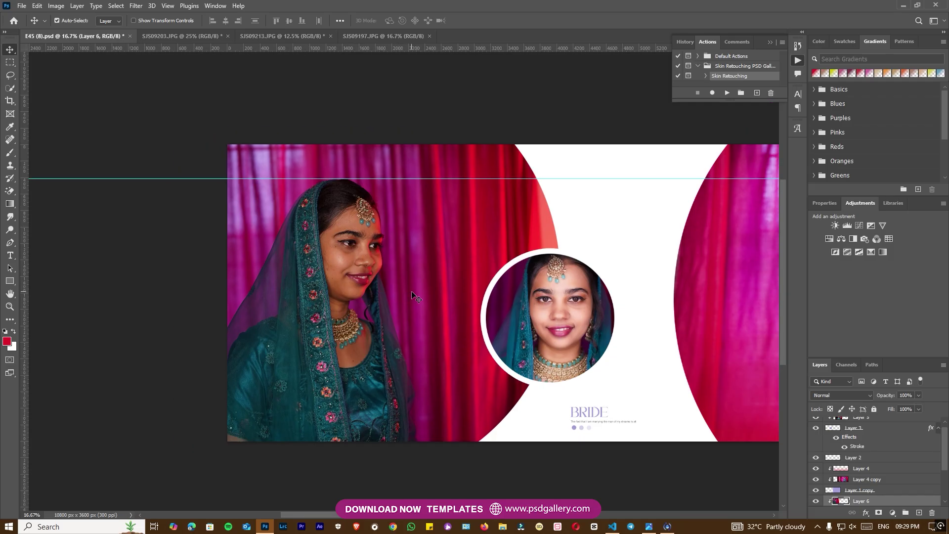
scroll(318, 257, "up", 2)
key("ctrl+minus")
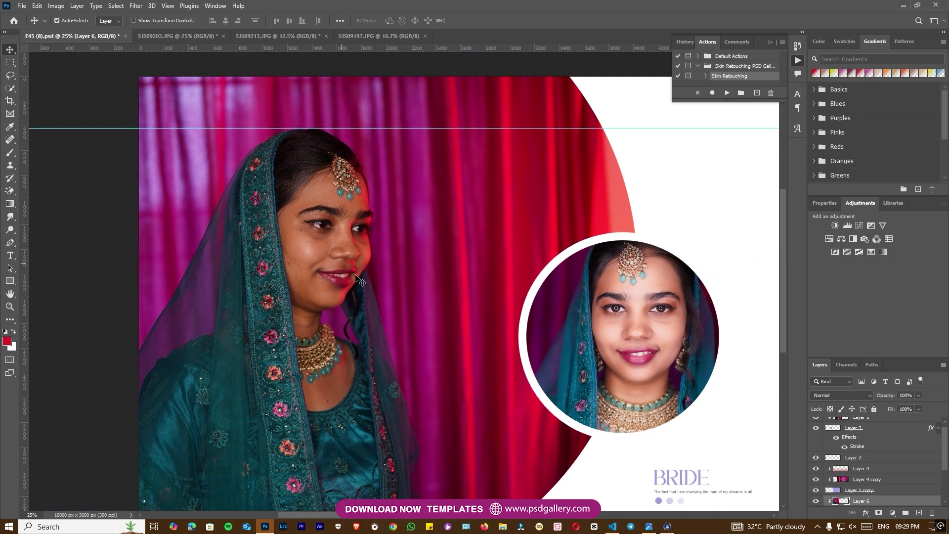
left_click_drag(396, 298, 332, 295)
right_click(299, 283)
left_click(315, 288)
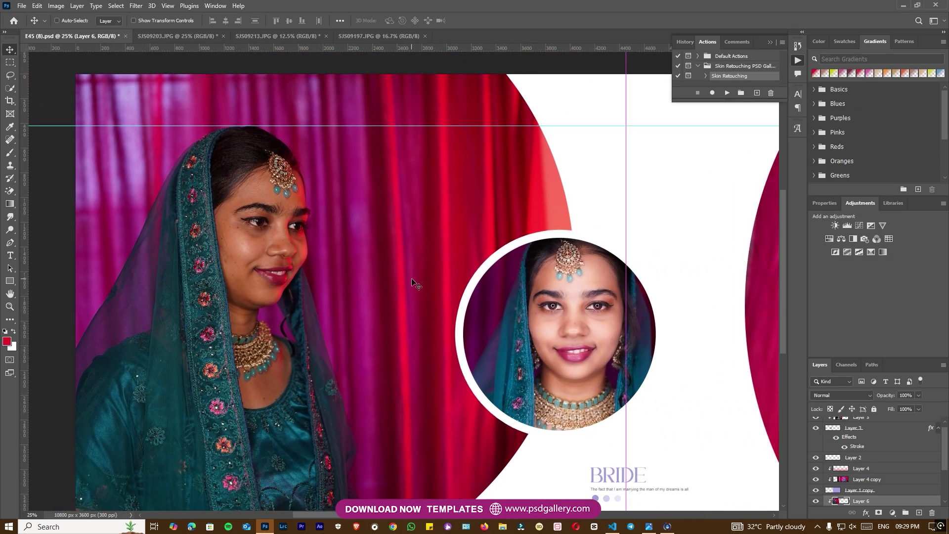
Select the curtain strip at the right edge of the Layer 6 photo and stretch it outward to cover the circle's edge
key("ctrl+minus")
left_click_drag(386, 281, 312, 283)
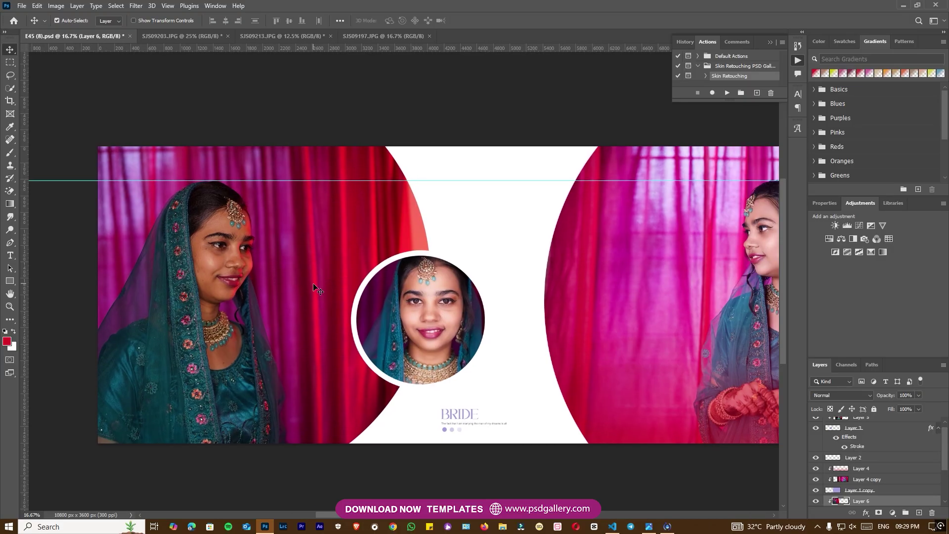
key("ctrl+minus")
key("ctrl+t")
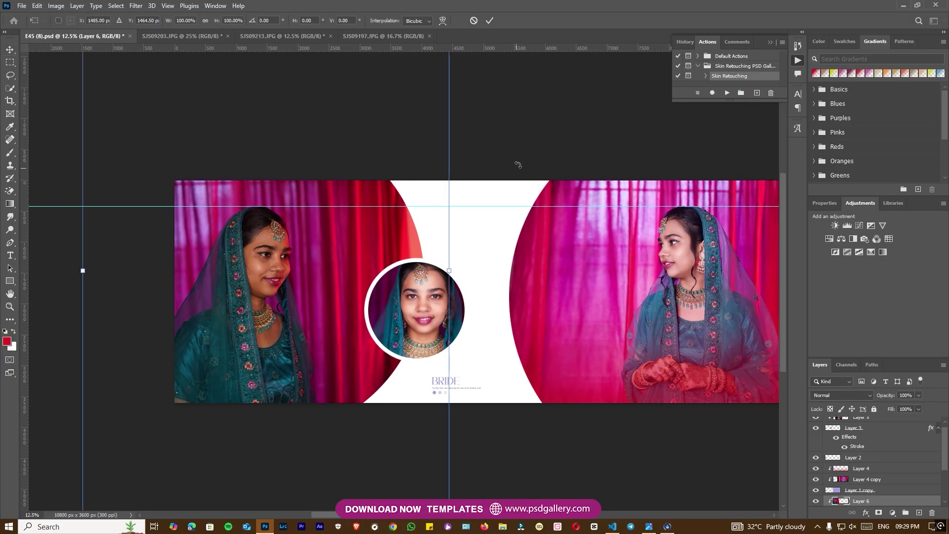
right_click(358, 271)
left_click(361, 278)
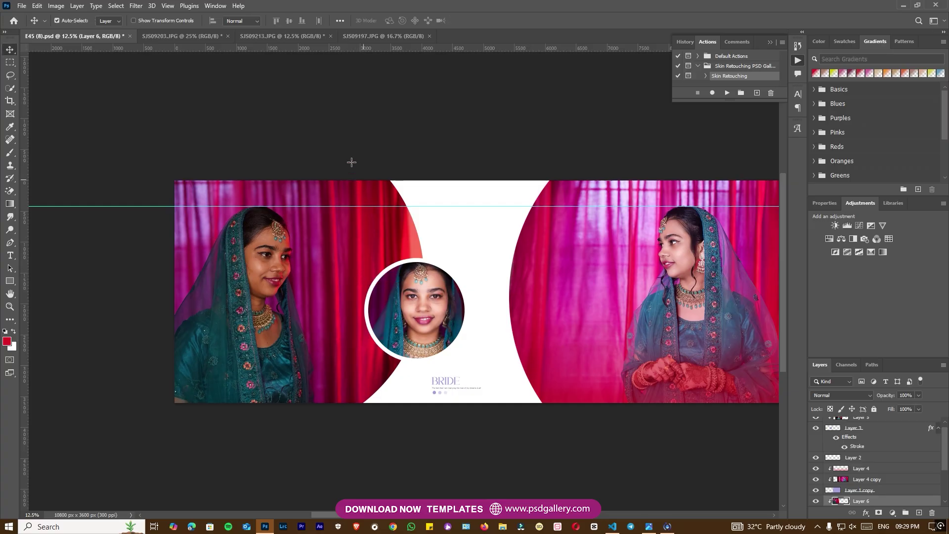
key("ctrl+t")
left_click_drag(434, 291, 454, 289)
key("Return")
key("m")
key("ctrl+d")
scroll(297, 302, "up", 1)
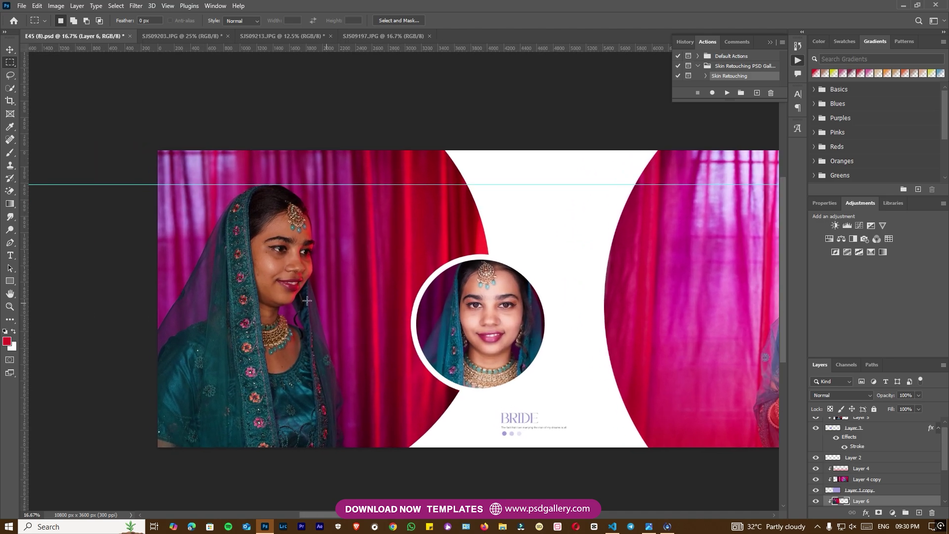
Open the Layer 6 bride photo in the Camera Raw filter and set Temperature to -21
key("v")
right_click(281, 286)
left_click(288, 289)
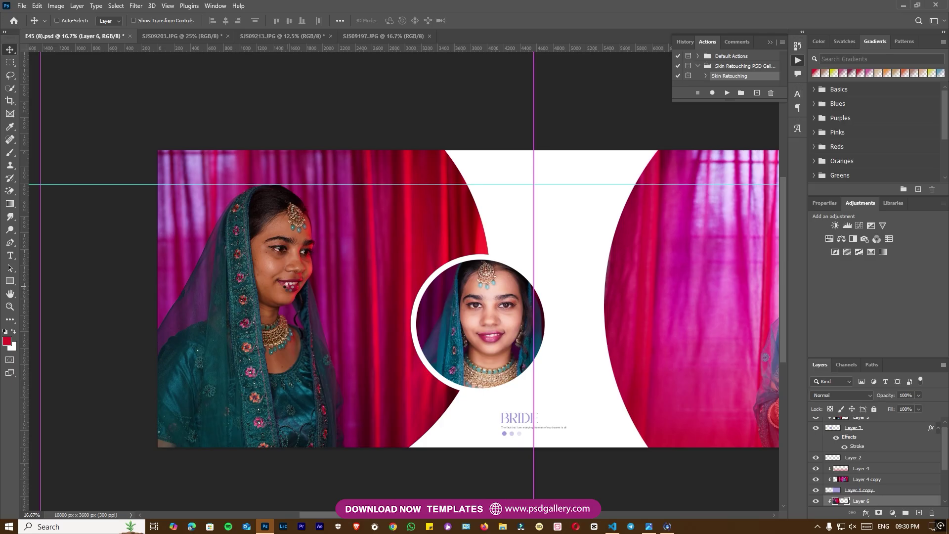
key("ctrl+shift+a")
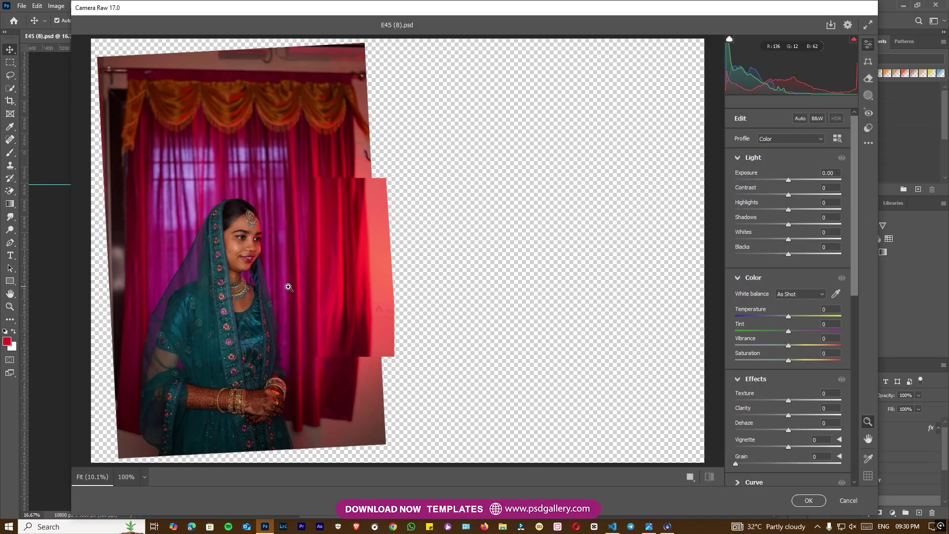
left_click_drag(233, 256, 366, 235)
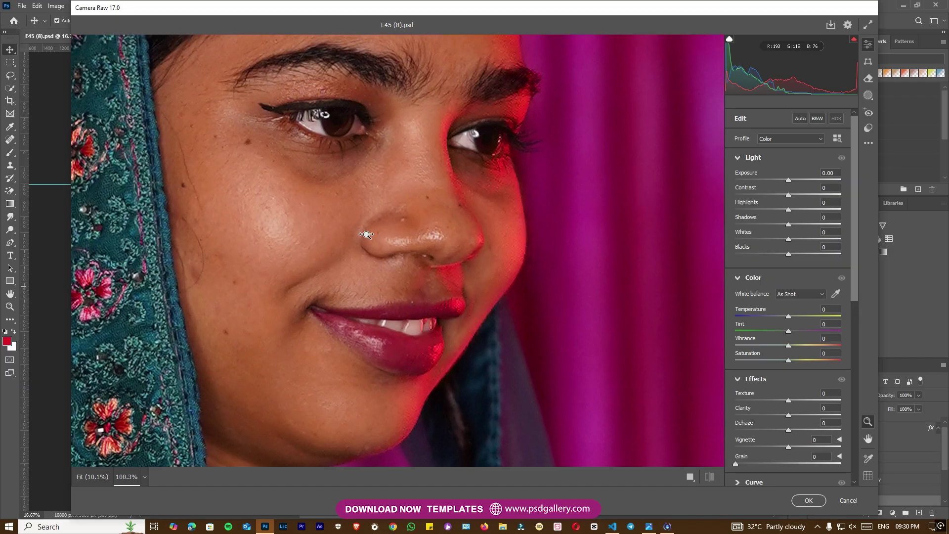
left_click(634, 305, "alt")
left_click_drag(783, 317, 777, 318)
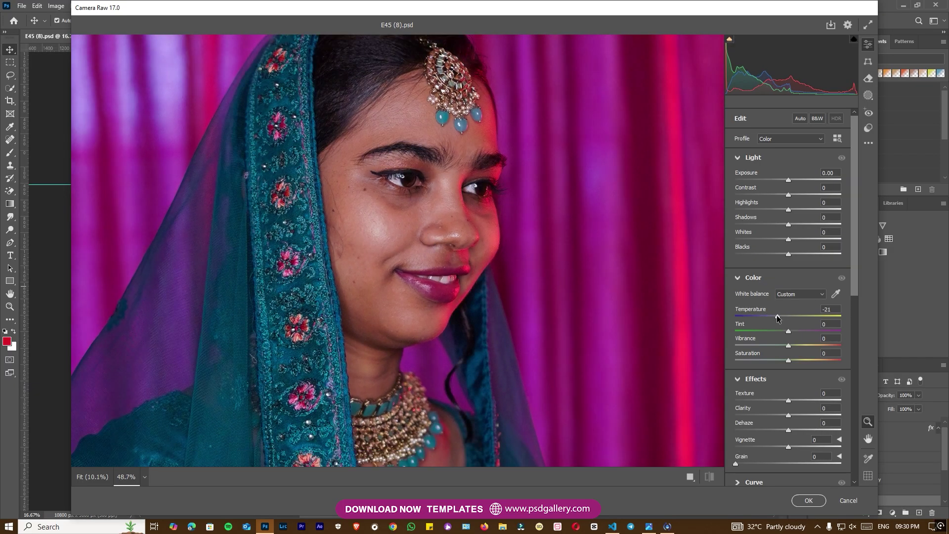
Set the photo's Whites to +30 and Blacks to +66, add some Sharpening and apply the Camera Raw filter
left_click_drag(792, 254, 823, 253)
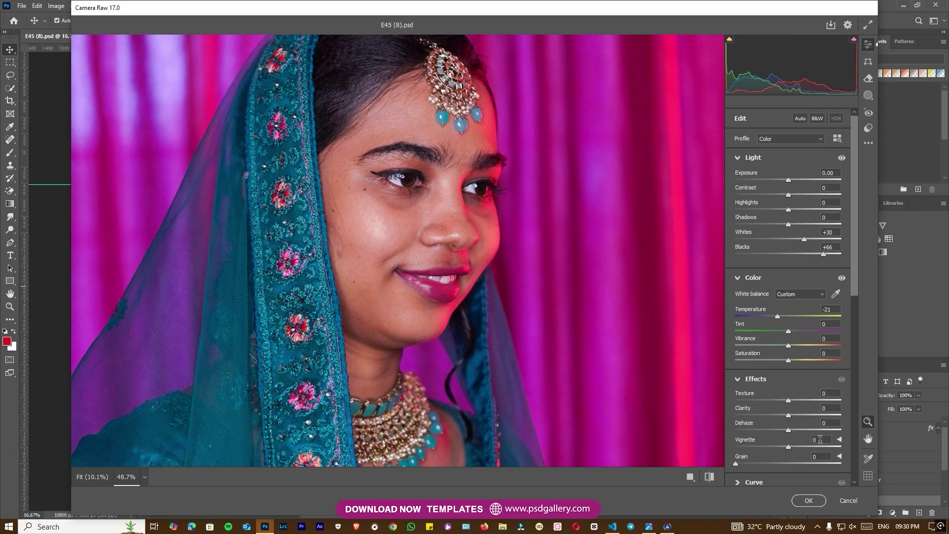
scroll(751, 430, "down", 15)
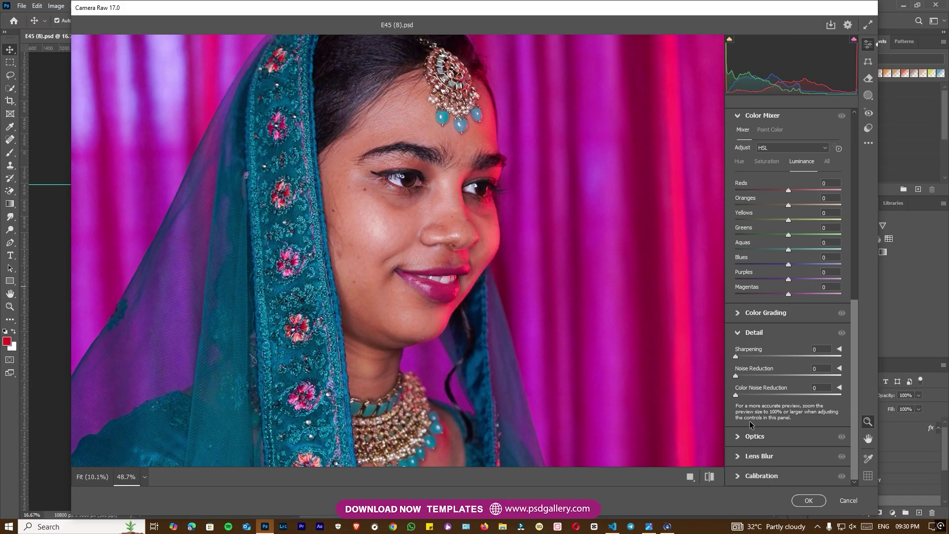
left_click(749, 356)
left_click(808, 500)
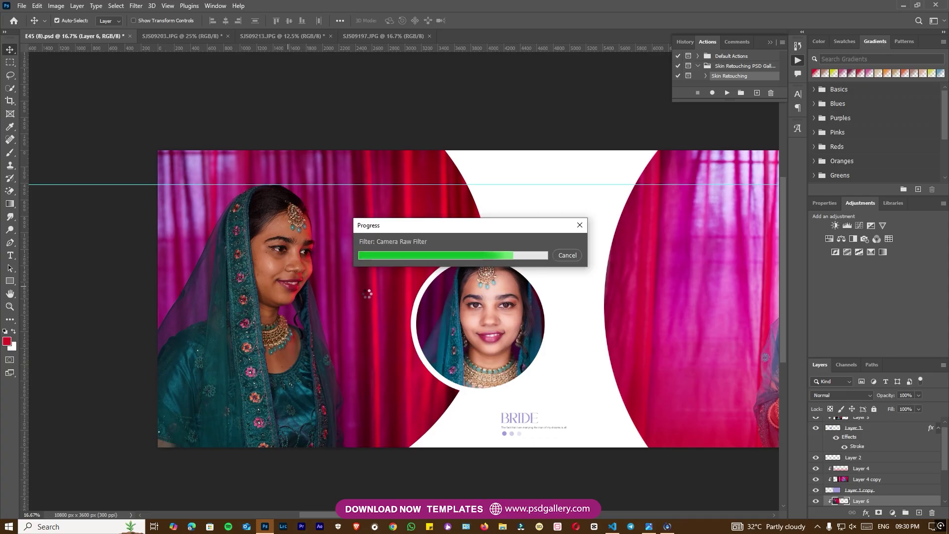
Examine the adjusted bride photo in the large circle, from the whole spread to a close-up of her face
key("ctrl+plus")
key("ctrl+minus")
key("ctrl+minus")
left_click_drag(383, 298, 330, 309)
key("ctrl+plus")
left_click_drag(262, 283, 336, 272)
key("ctrl+plus")
key("ctrl+plus")
key("ctrl+plus")
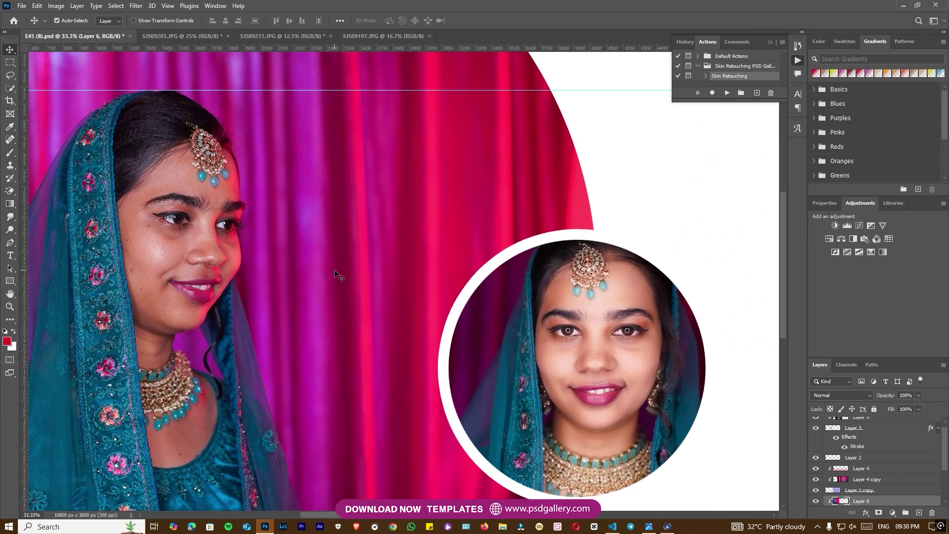
key("ctrl+plus")
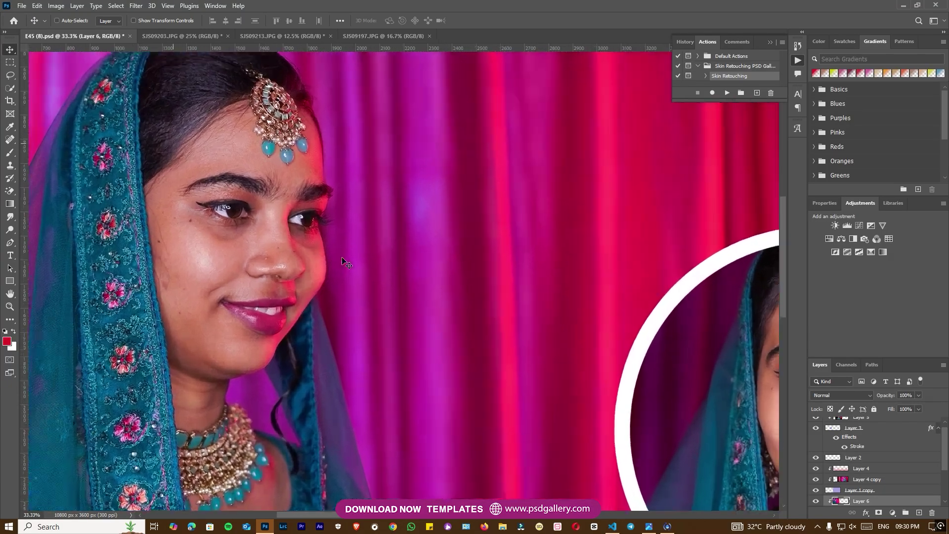
Inspect the facial skin of the bride in the Layer 6 photo up close and against the whole spread
left_click_drag(323, 248, 360, 288)
key("ctrl+minus")
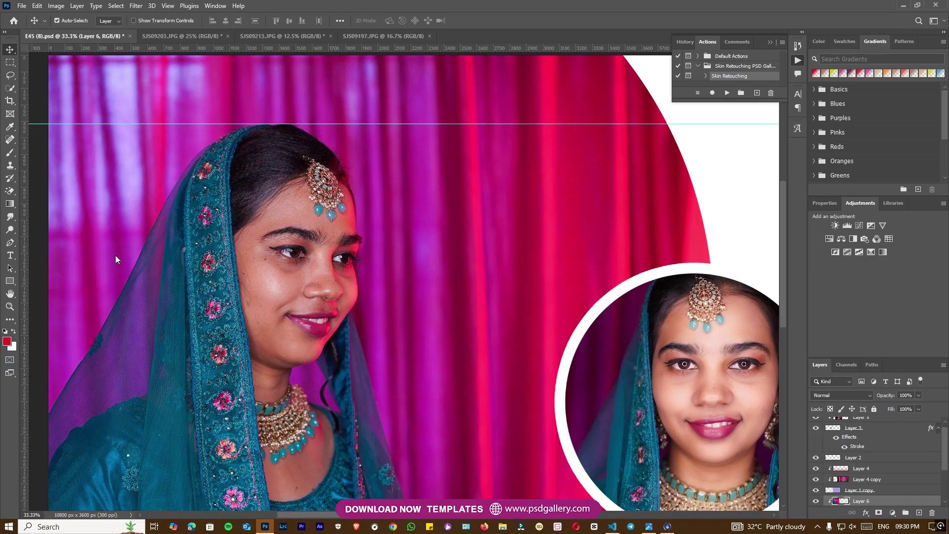
key("ctrl+minus")
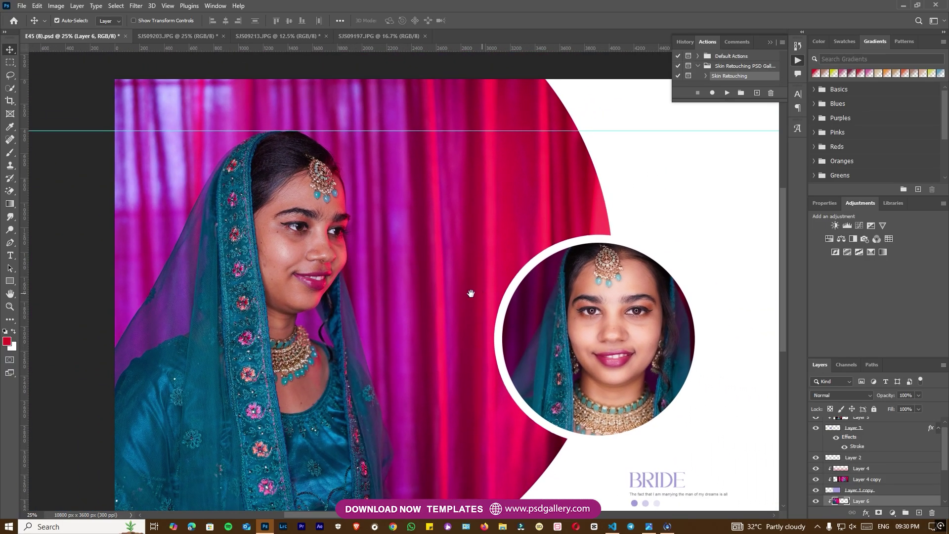
left_click_drag(706, 273, 529, 271)
left_click_drag(171, 317, 440, 293)
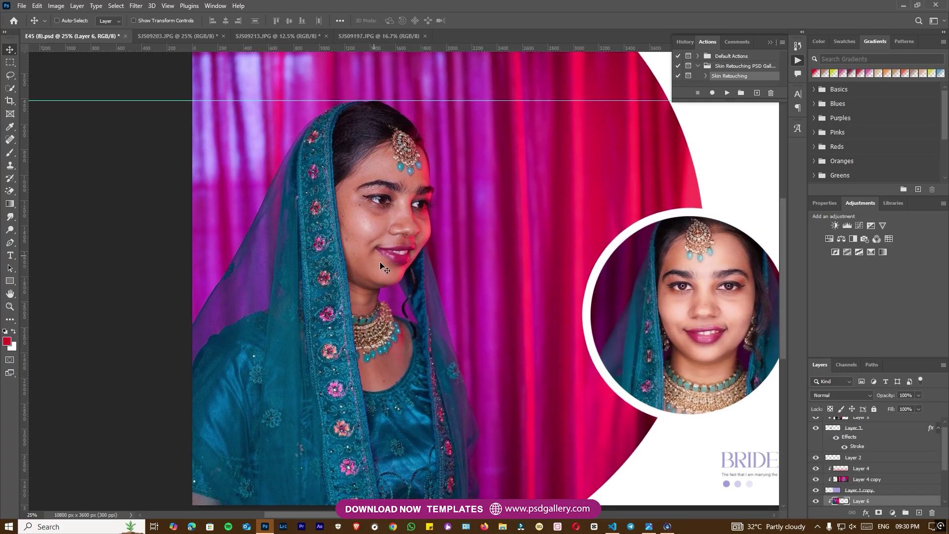
key("ctrl+plus")
key("ctrl+plus")
left_click_drag(377, 180, 386, 277)
right_click(367, 272)
left_click(383, 278)
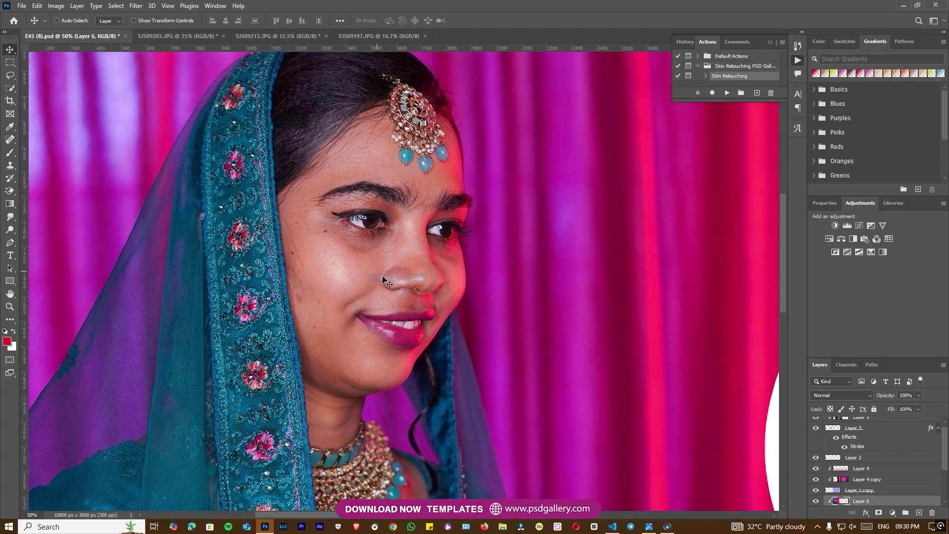
key("ctrl+plus")
right_click(336, 268)
left_click(354, 275)
key("ctrl+minus")
key("ctrl+minus")
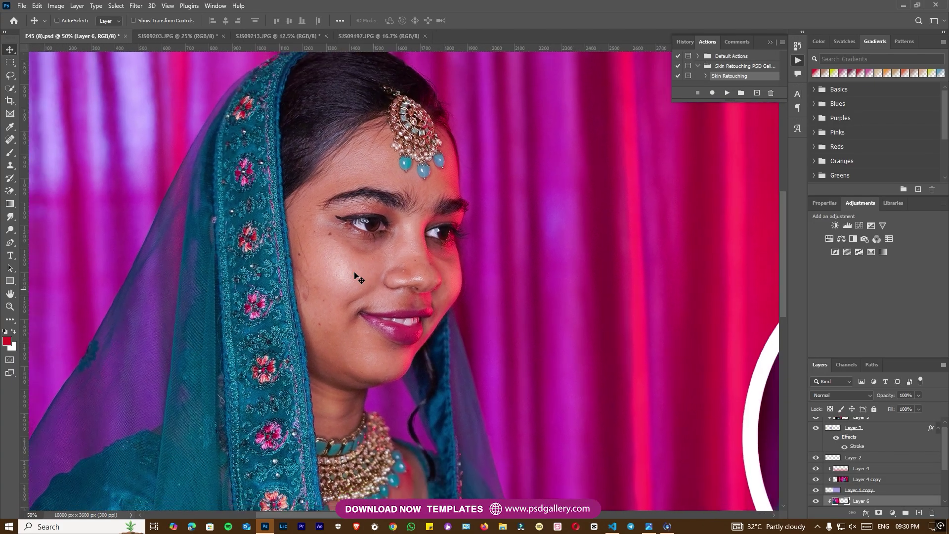
scroll(354, 274, "down", 4)
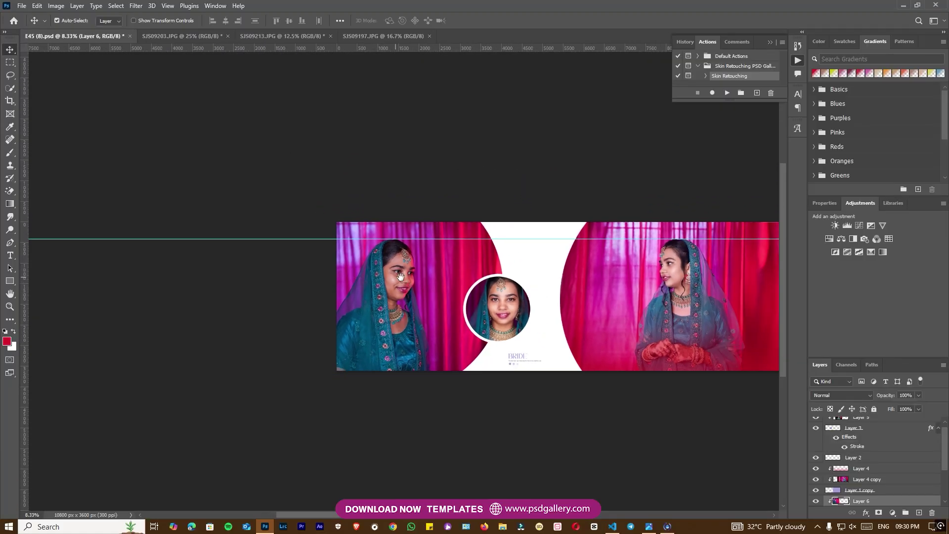
scroll(409, 280, "up", 4)
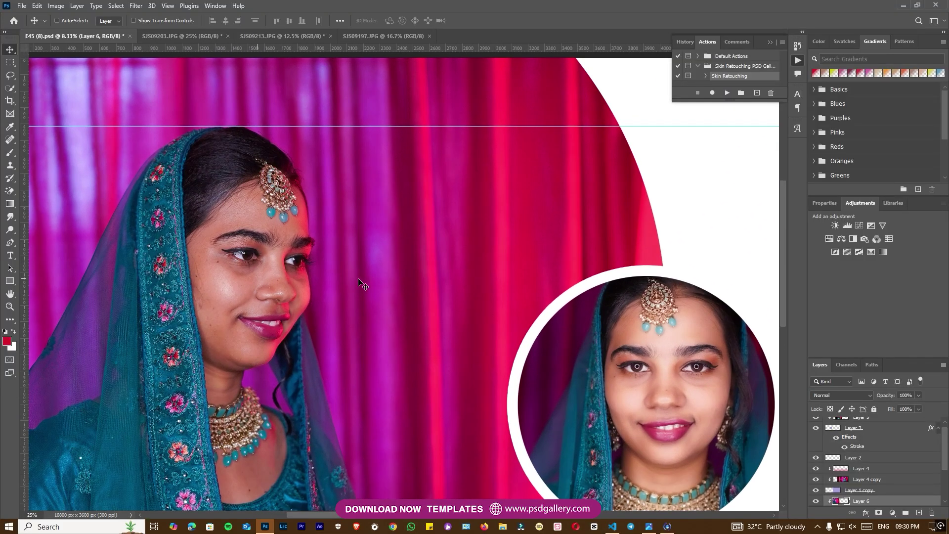
right_click(256, 263)
left_click(265, 268)
left_click_drag(266, 272, 300, 218)
left_click(215, 6)
left_click(208, 9)
left_click(209, 9)
left_click(208, 9)
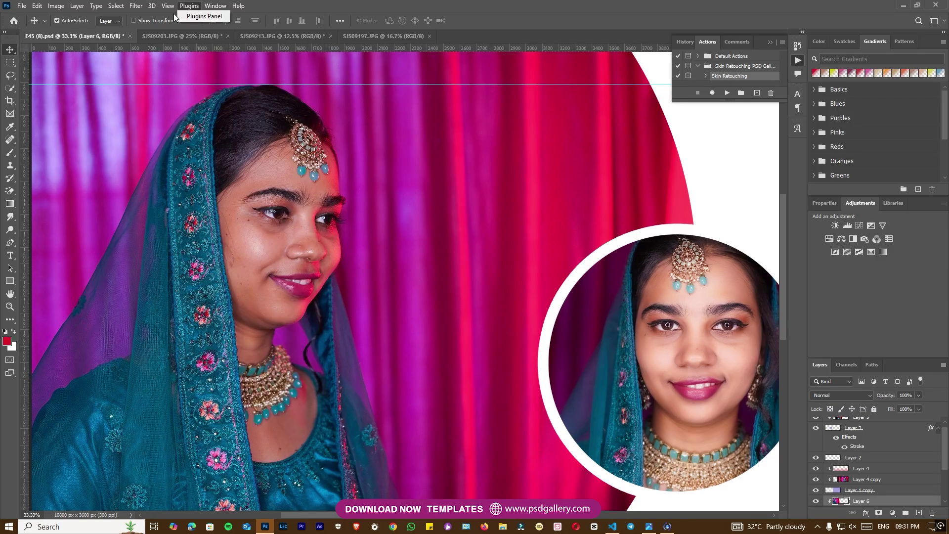
left_click(167, 6)
left_click(181, 274)
right_click(248, 242)
key("Escape")
Run the Skin Retouching action on Layer 6, accepting a 17.0 px High Pass radius and a 4.5 px Gaussian Blur radius
left_click(726, 93)
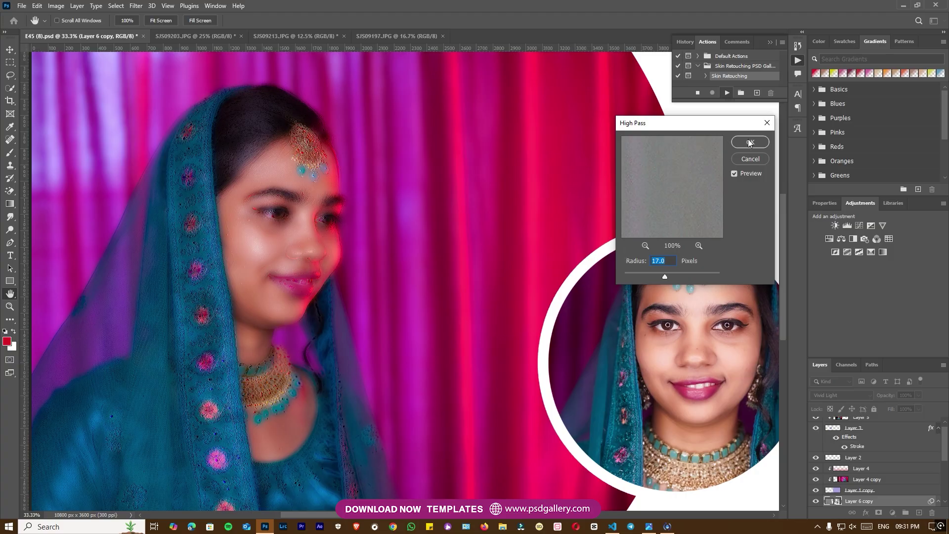
left_click(749, 143)
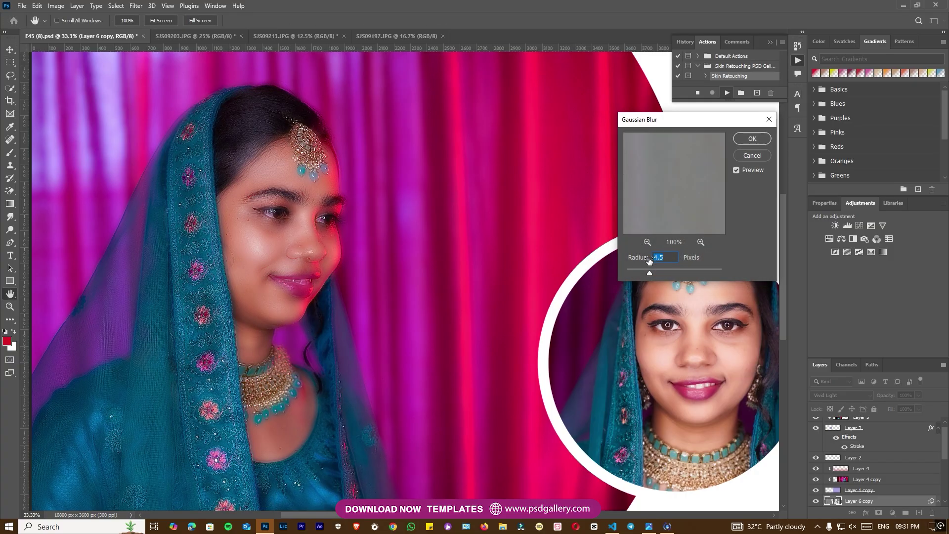
left_click(751, 139)
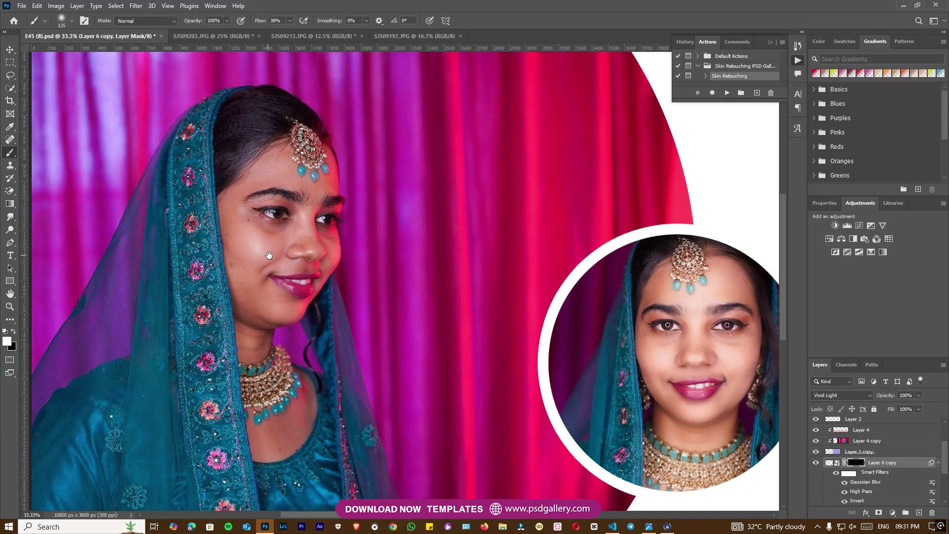
Paint white on the Layer 6 copy mask over the bride's face and neck with a soft 38% flow brush to smooth the skin
scroll(401, 272, "up", 2)
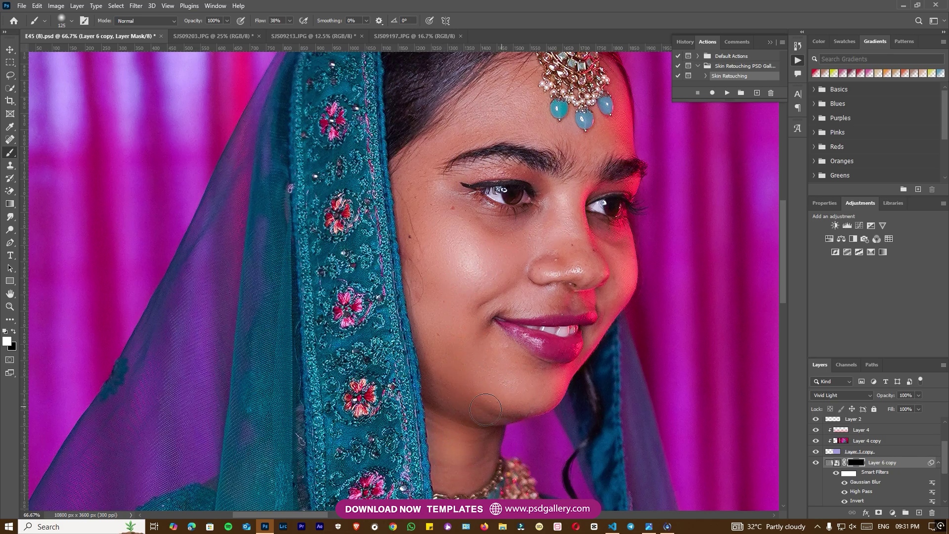
left_click_drag(503, 226, 441, 293)
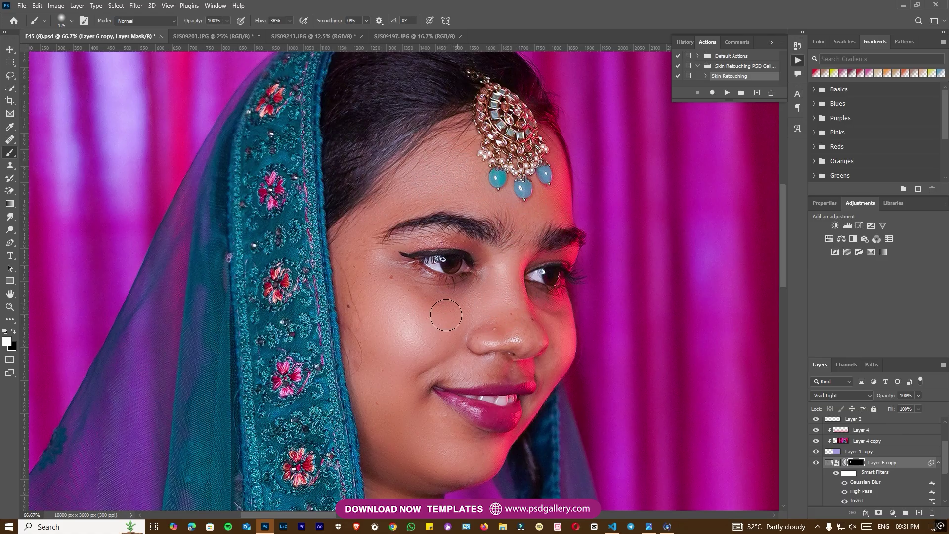
left_click_drag(448, 305, 412, 239)
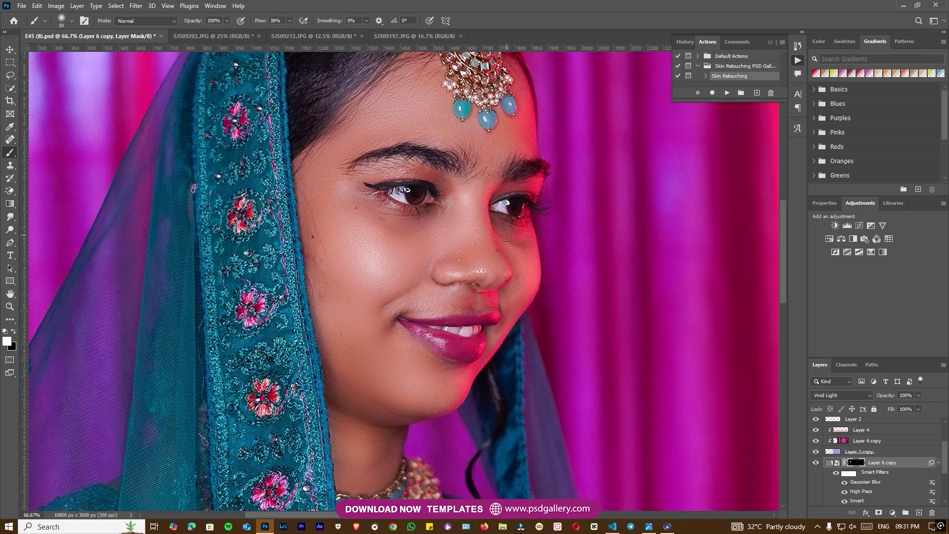
key("bracketright")
key("ctrl+minus")
key("ctrl+minus")
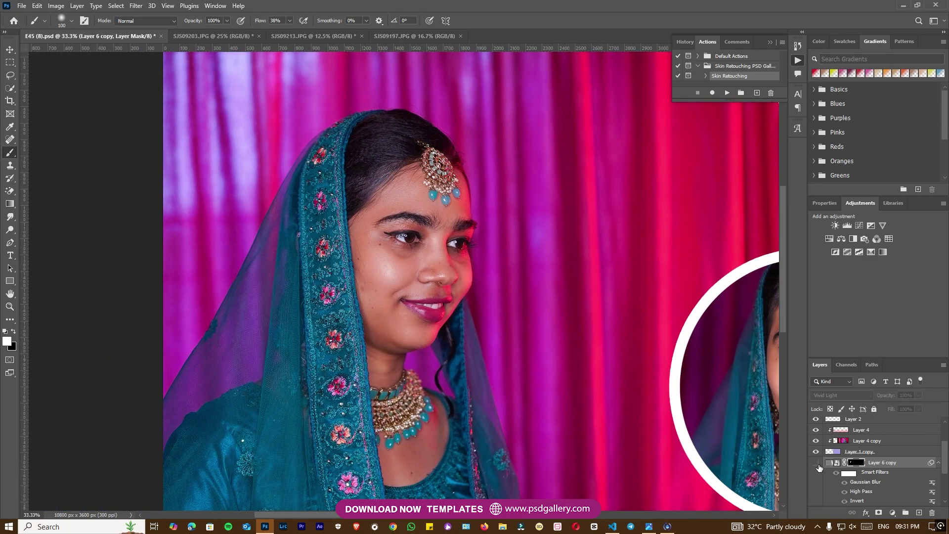
key("ctrl+minus")
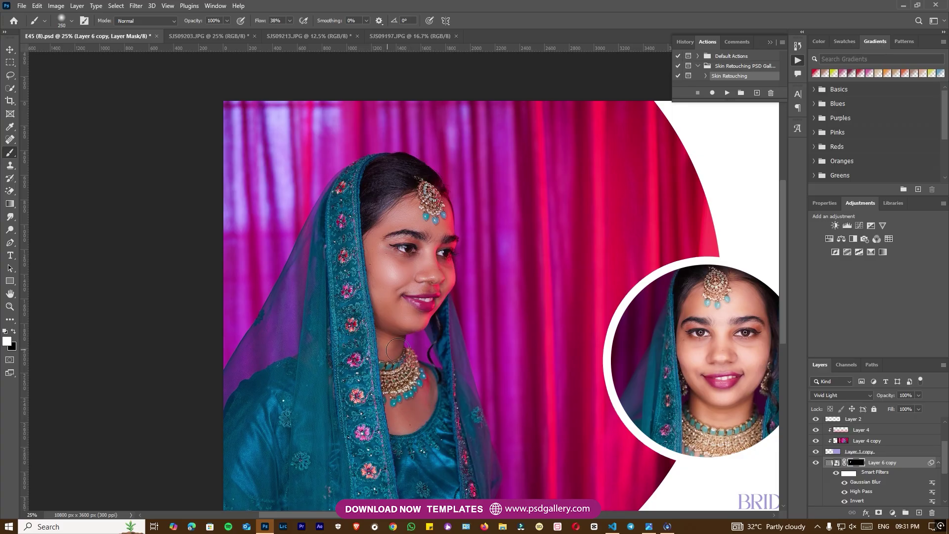
key("ctrl+minus")
Merge the retouched Layer 6 copy with Layer 6 and clip the merged photo to the large circle
scroll(880, 491, "down", 2)
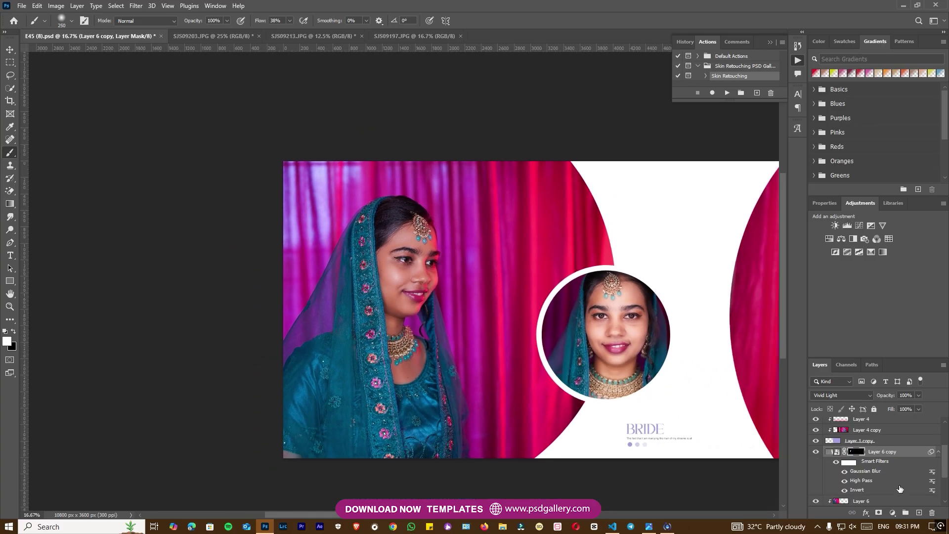
right_click(872, 480)
left_click(870, 253)
left_click(883, 429, "ctrl")
right_click(883, 430)
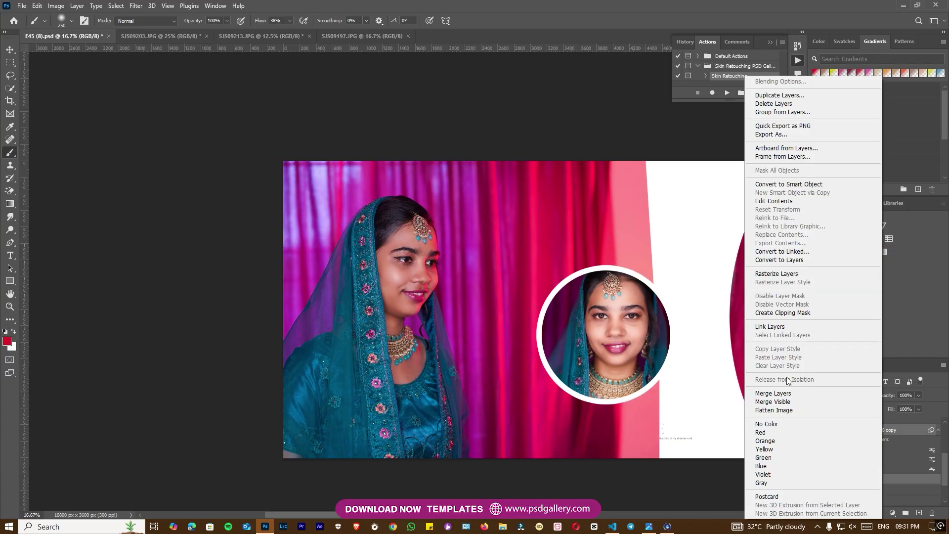
left_click(787, 395)
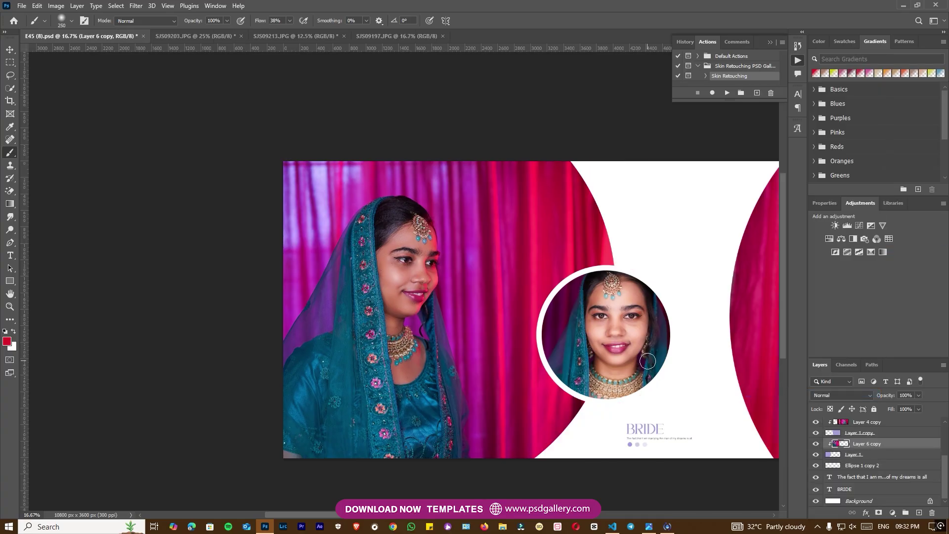
Adjust the merged bride photo's Levels to input values 5, 1.18 and 233
key("ctrl+minus")
left_click_drag(509, 281, 447, 280)
key("ctrl+plus")
key("v")
right_click(342, 282)
left_click_drag(385, 292, 306, 292)
key("ctrl+l")
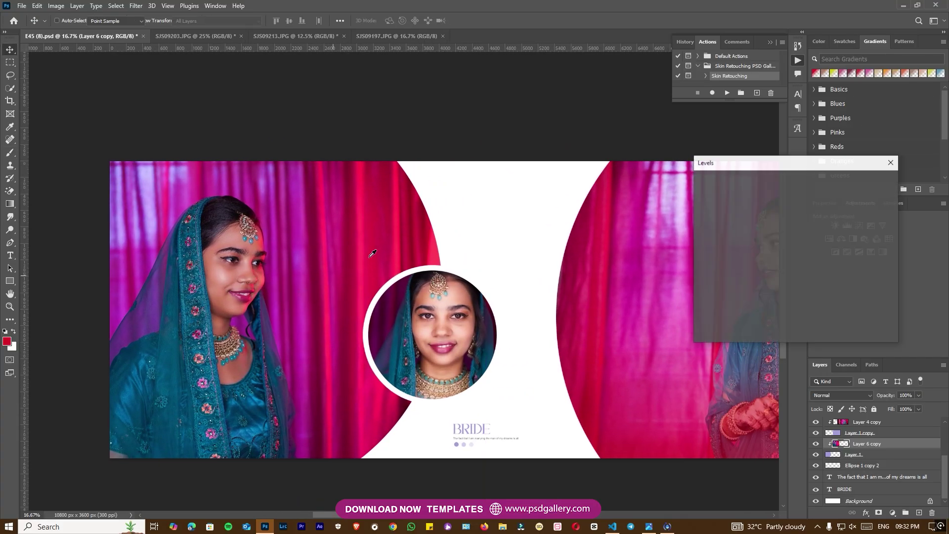
left_click_drag(768, 271, 709, 274)
left_click_drag(831, 274, 820, 274)
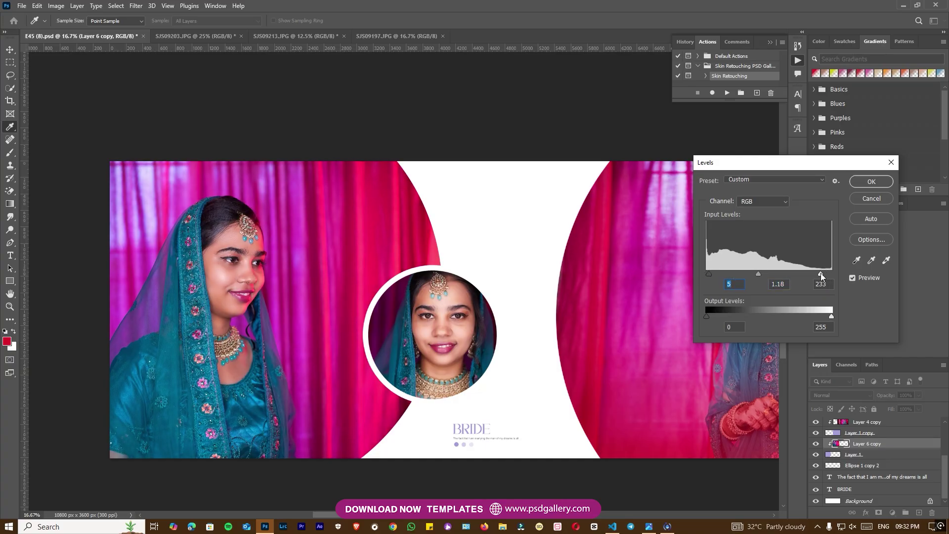
left_click(860, 182)
key("v")
left_click_drag(437, 282, 390, 280)
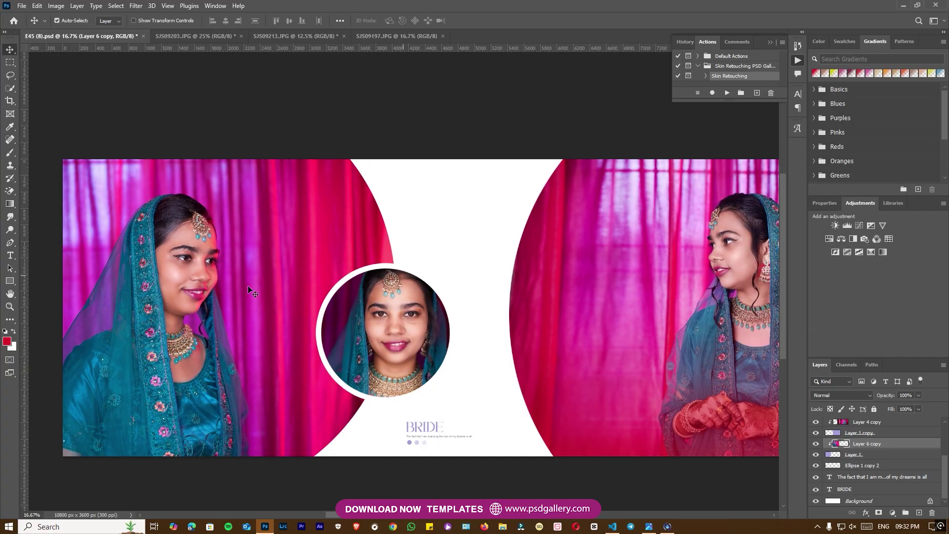
Open the merged bride photo in the Camera Raw filter, set the Oranges luminance to +7 in the Color Mixer and apply it
key("ctrl")
key("ctrl+shift+a")
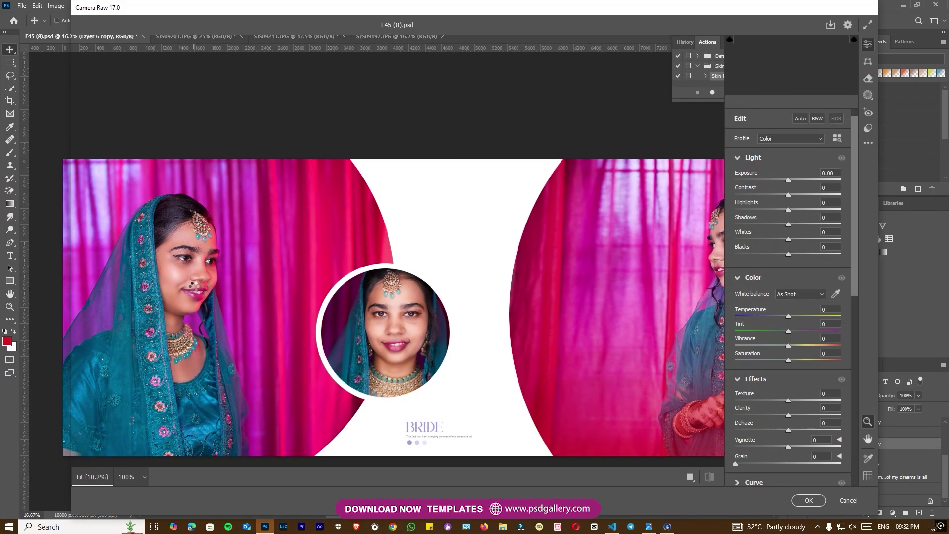
scroll(254, 243, "up", 1)
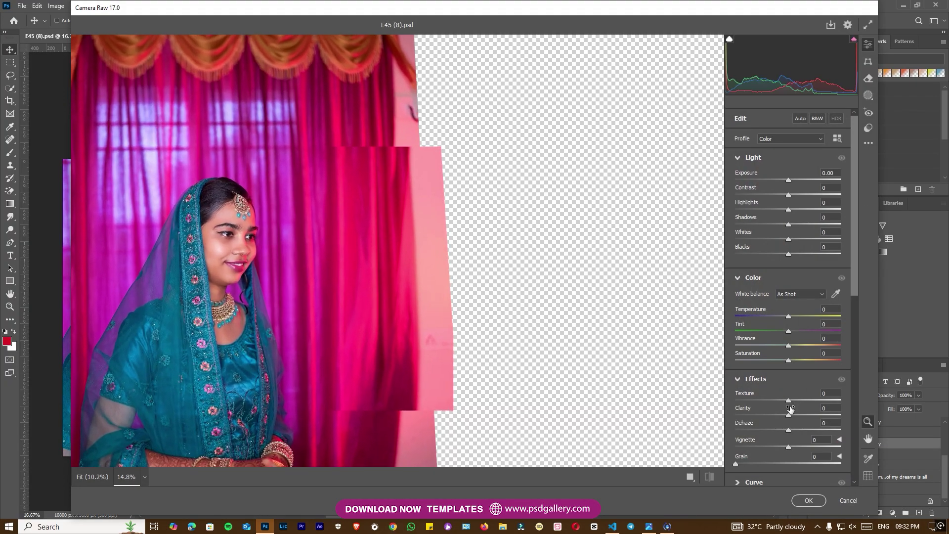
scroll(788, 405, "down", 3)
left_click(766, 370)
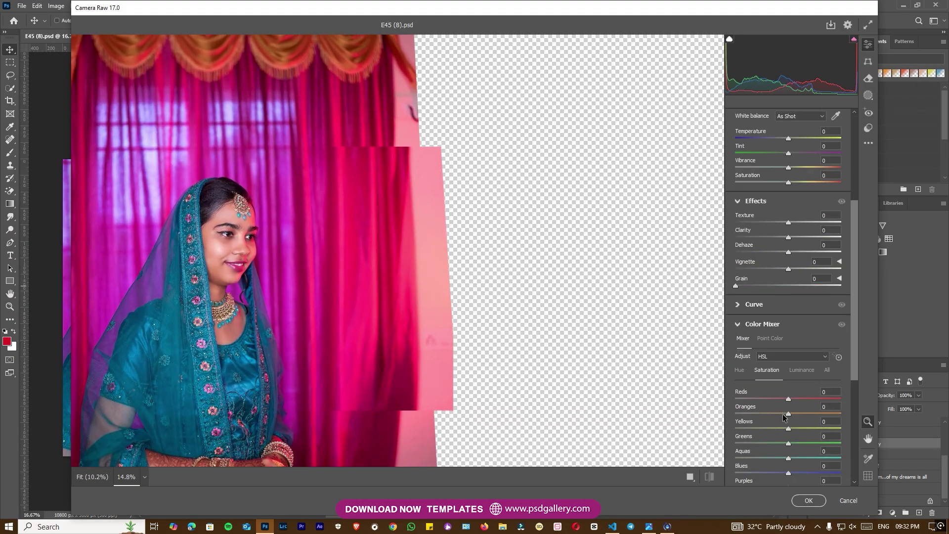
left_click(801, 369)
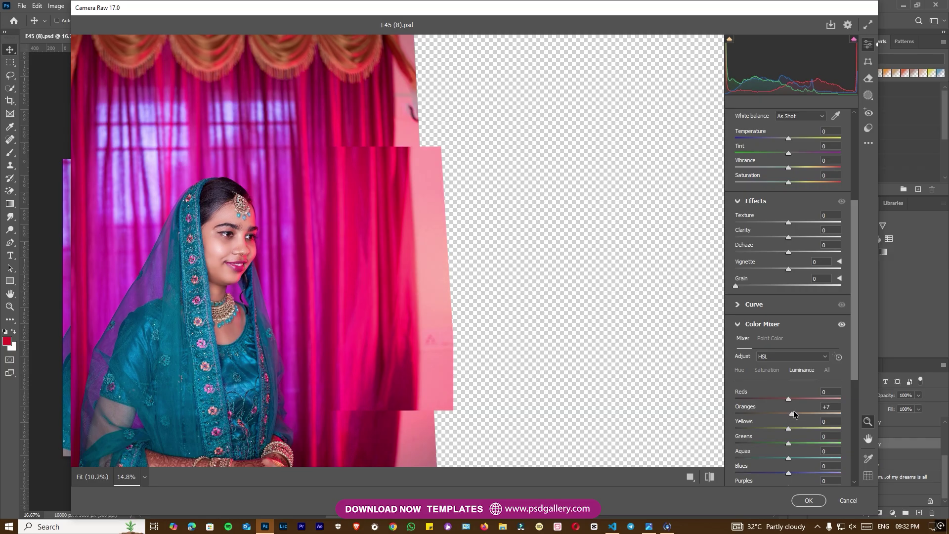
left_click(809, 500)
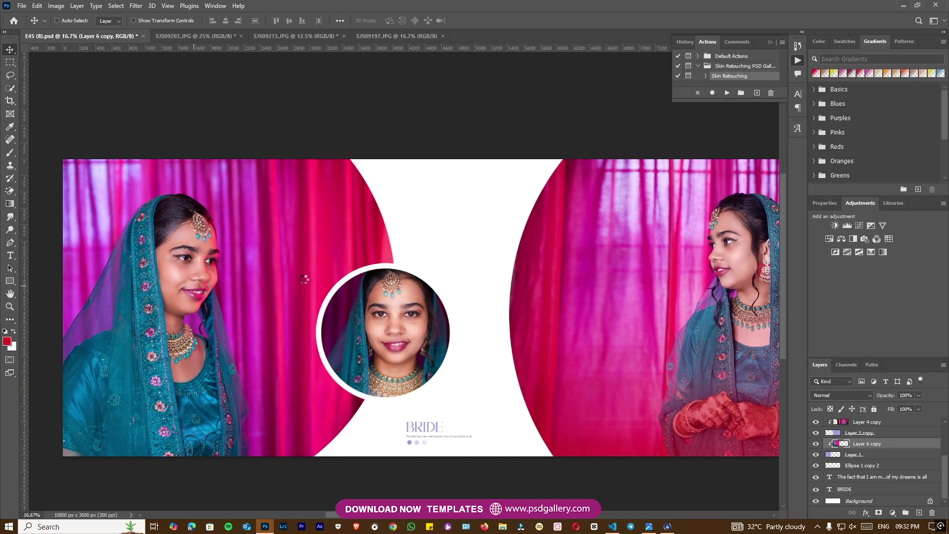
Lighten the bride in the Layer 6 copy photo with soft Dodge tool strokes, using Midtones at 50% exposure
key("o")
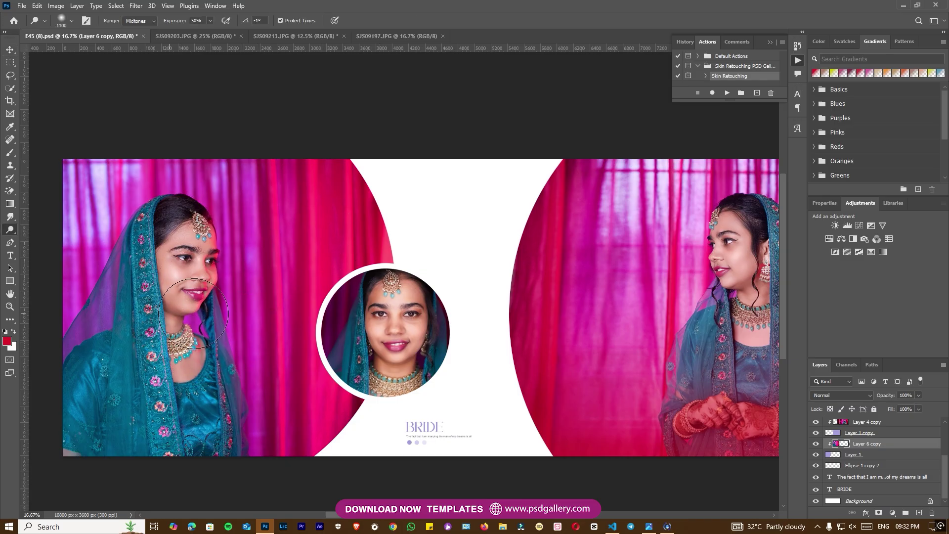
scroll(196, 308, "down", 3)
mouse_move(334, 360)
left_mouse_down()
mouse_move(309, 396)
mouse_move(244, 388)
mouse_move(283, 383)
mouse_move(270, 378)
left_mouse_up()
Sample a bright pink from the curtain in the photos as the foreground colour
key("i")
left_click(612, 435)
key("v")
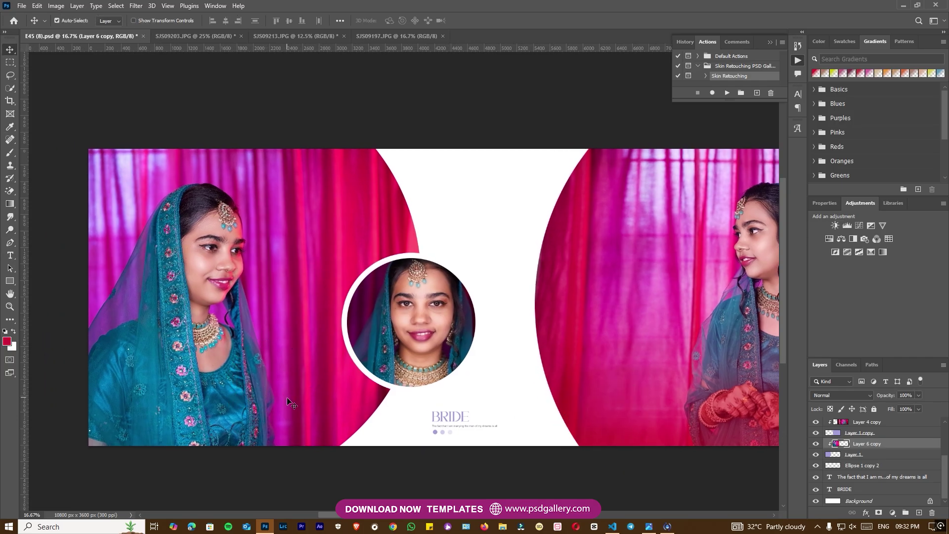
key("i")
left_click_drag(288, 413, 289, 427)
left_click_drag(346, 399, 346, 398)
key("v")
right_click(228, 413)
left_click(285, 396)
Add a Gradient fill layer above Layer 6 copy, fading upward from the sampled pink to transparent
left_click(893, 515)
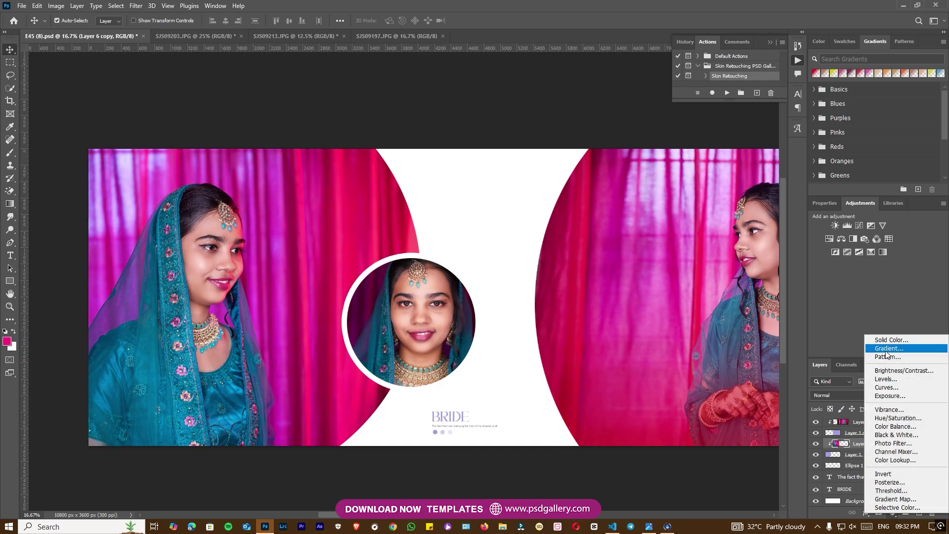
left_click(887, 356)
left_click(528, 134)
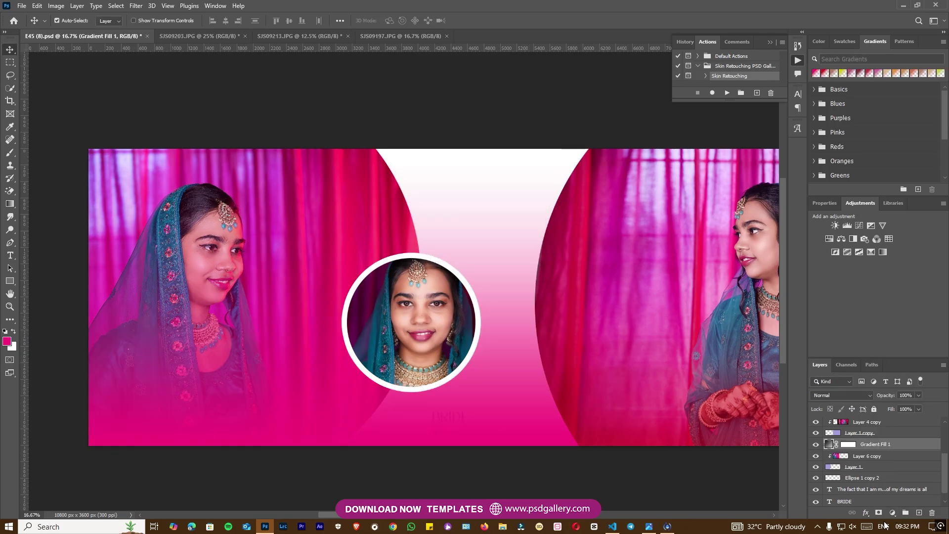
Merge the gradient fill with a new blank layer and clip the result to the large circle's bride photo
left_click(919, 513)
right_click(886, 458)
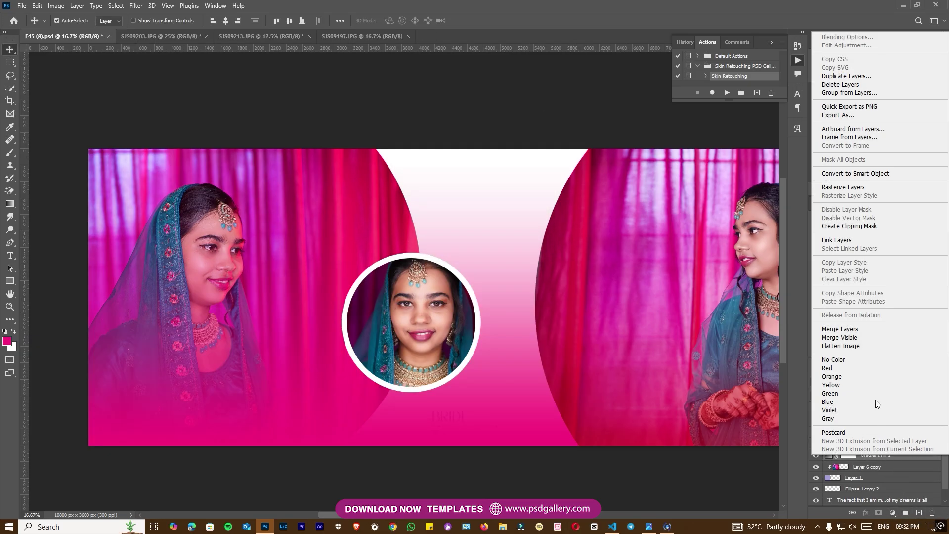
left_click(877, 330)
key("ctrl+alt+g")
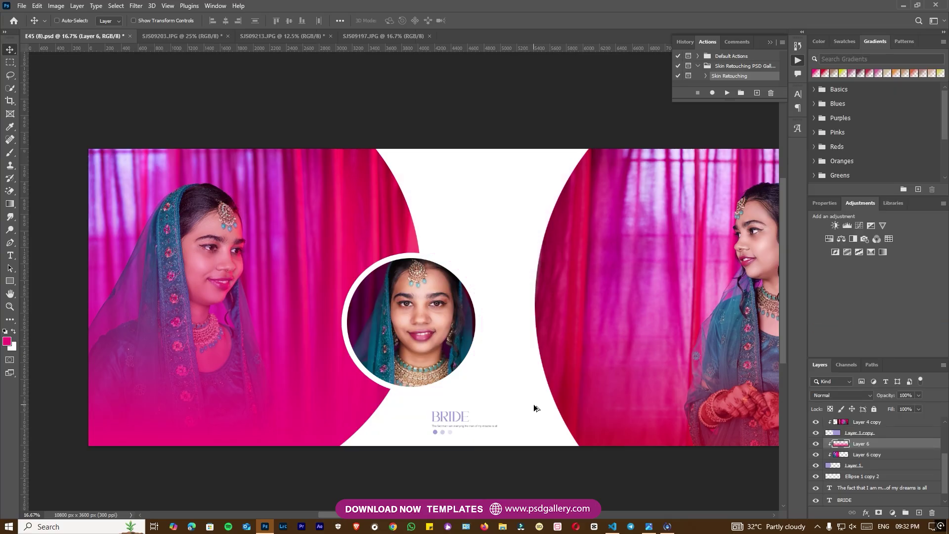
Move the clipped pink gradient layer down so it tints only the lower part of the bride photo
key("ctrl+minus")
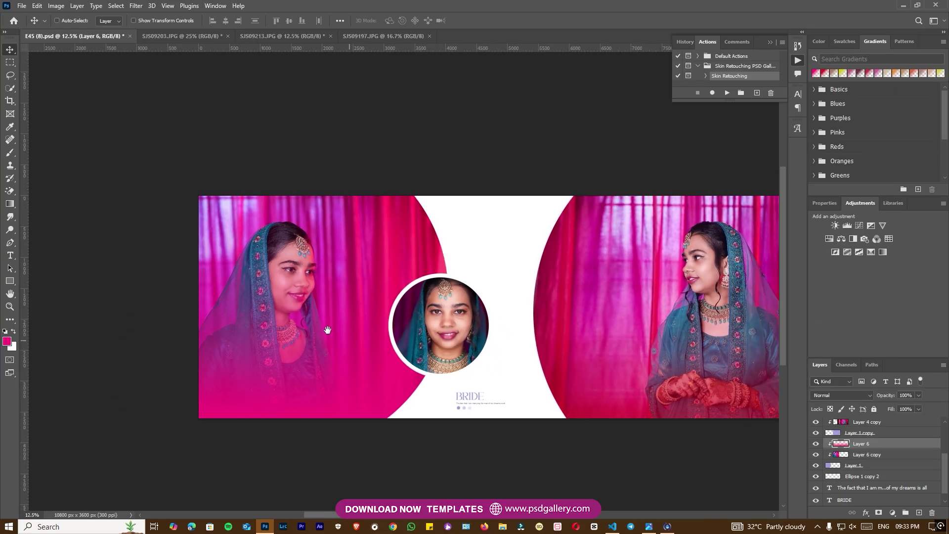
left_click_drag(330, 375, 333, 446)
mouse_move(330, 413)
left_mouse_down()
mouse_move(331, 437)
mouse_move(334, 411)
left_mouse_up()
key("ctrl+plus")
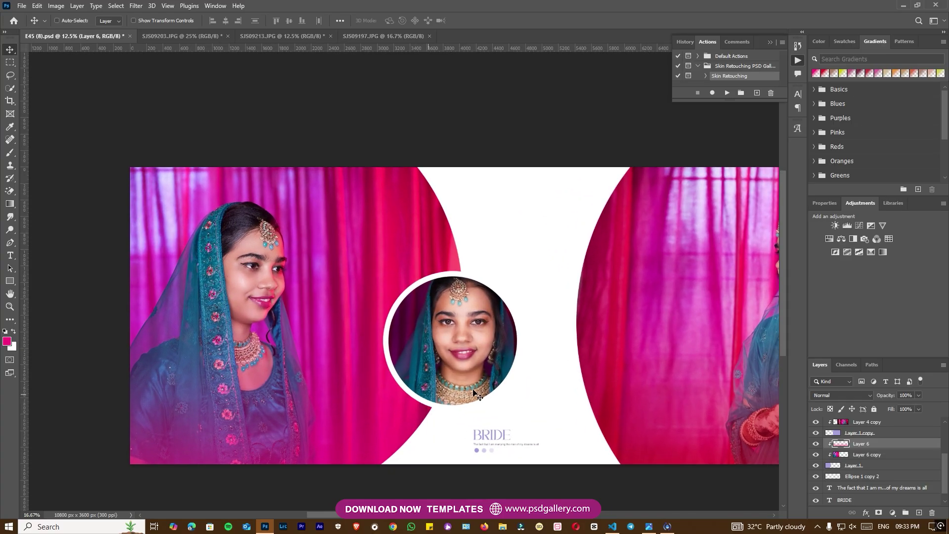
Shift the midtones of the left bride photo (Layer 6 copy) to blue +3 with Color Balance
left_click_drag(492, 384, 375, 368)
left_click_drag(533, 390, 376, 373)
scroll(573, 413, "left", 3)
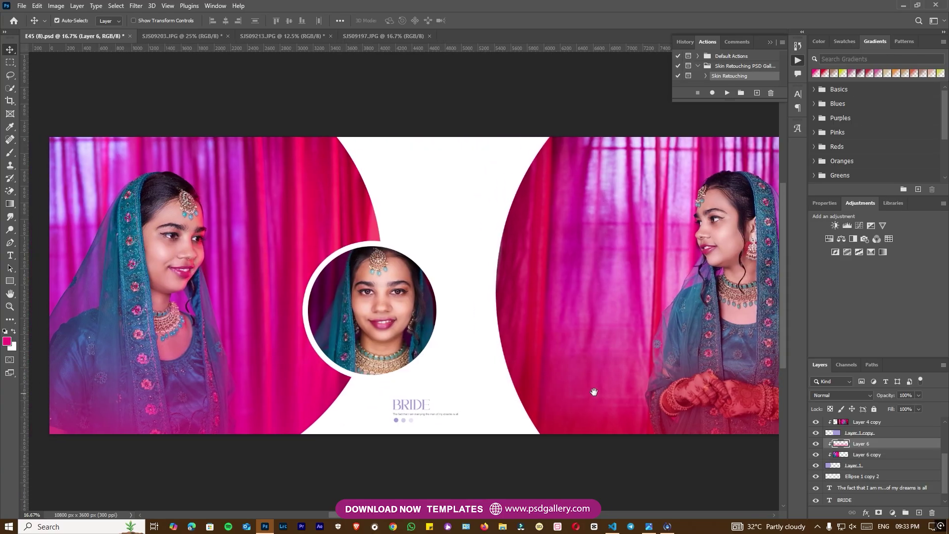
left_click_drag(407, 375, 561, 375)
right_click(565, 313)
right_click(324, 234)
left_click(343, 238)
left_click_drag(319, 258, 235, 263)
key("ctrl+b")
left_click(694, 301)
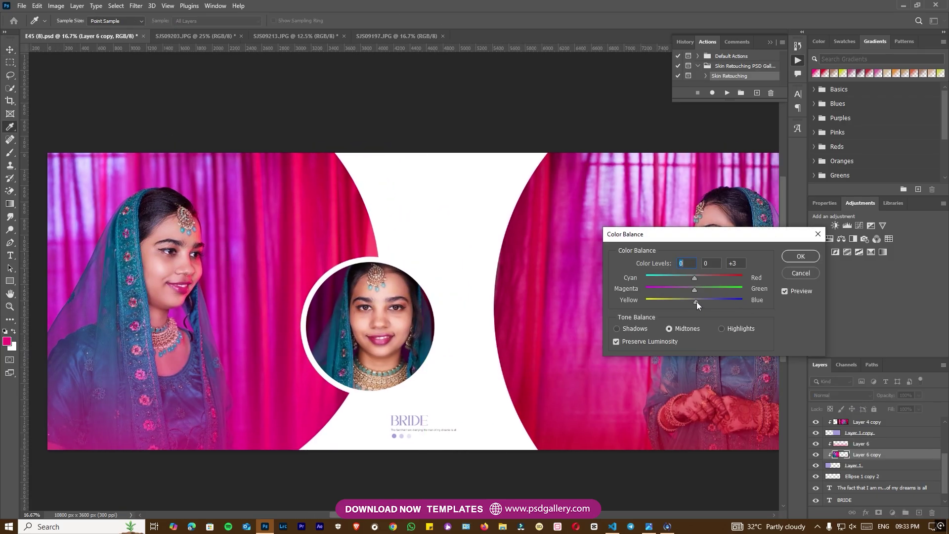
left_click(801, 256)
Run the Skin Retouching action on the small circle's bride photo, accepting High Pass radius 17.0 and Gaussian Blur radius 4.5 pixels
right_click(383, 317)
left_click(390, 322)
key("ctrl+plus")
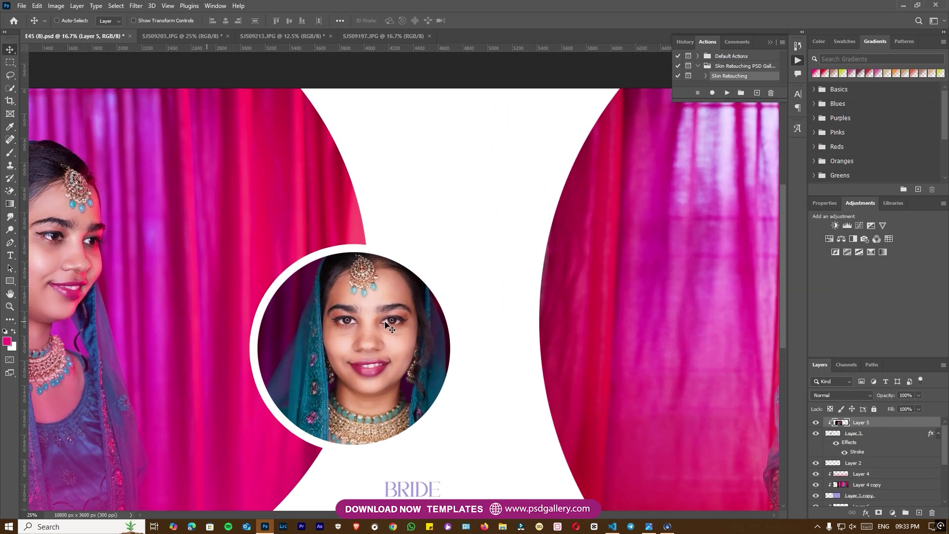
right_click(370, 357)
left_click(385, 363)
key("ctrl+plus")
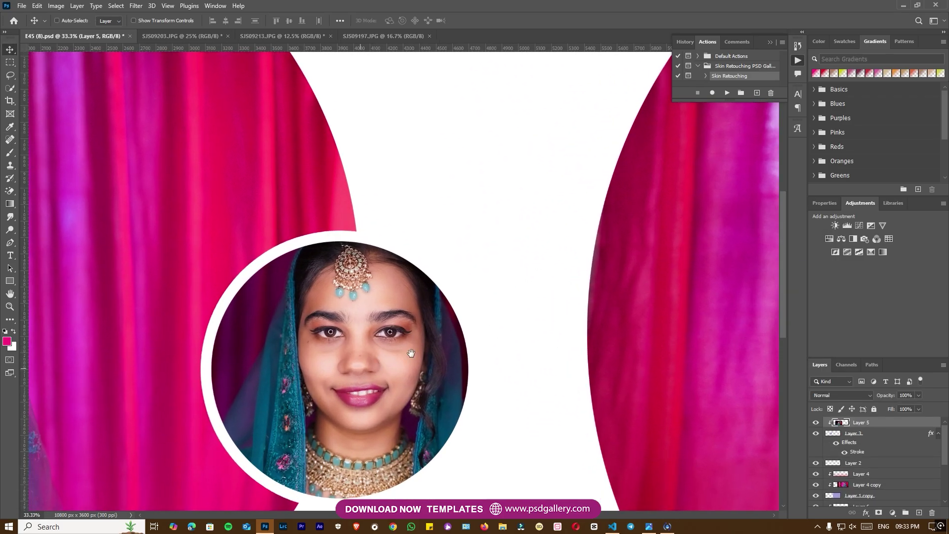
left_click_drag(359, 365, 424, 349)
right_click(445, 325)
left_click(462, 330)
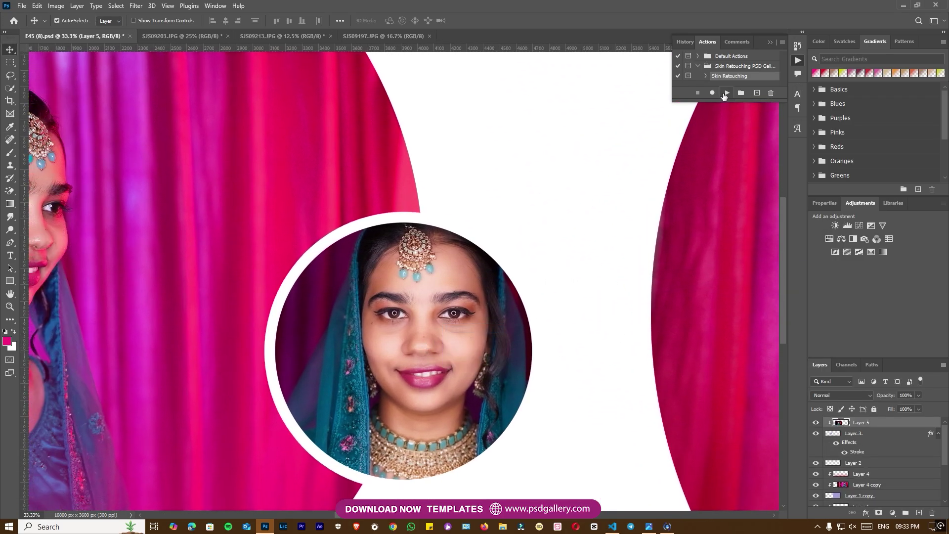
left_click(725, 93)
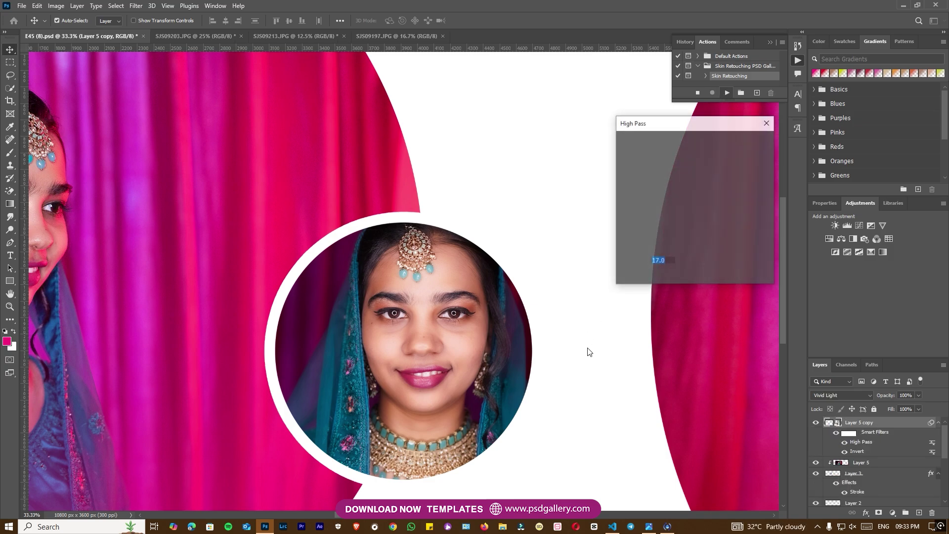
left_click(747, 142)
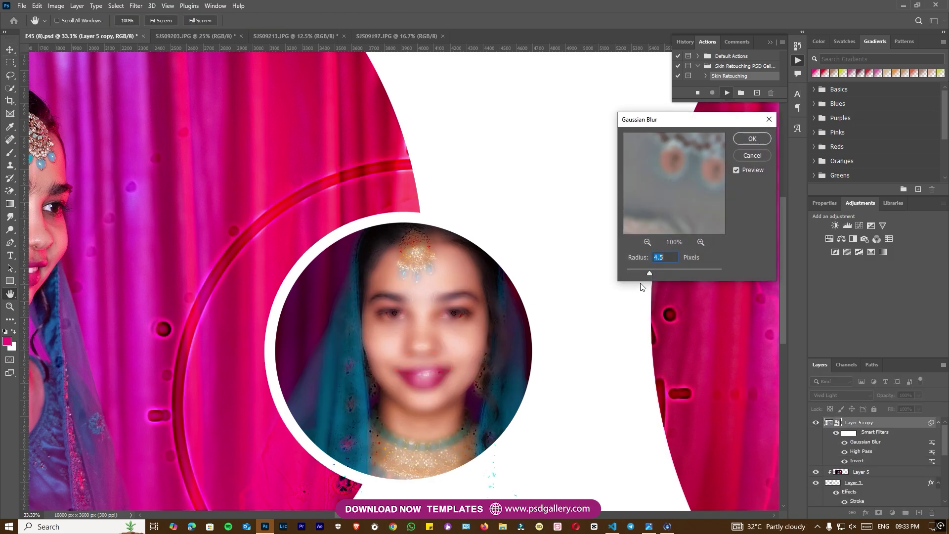
left_click(752, 138)
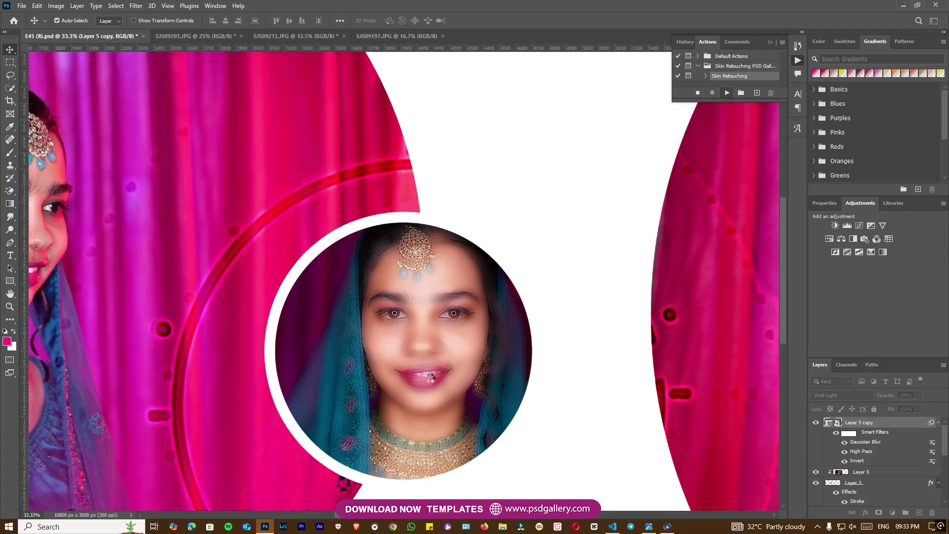
Paint the skin smoothing onto the bride's face in the Layer 5 copy mask with a white brush of size 125
key("ctrl+plus")
key("ctrl+plus")
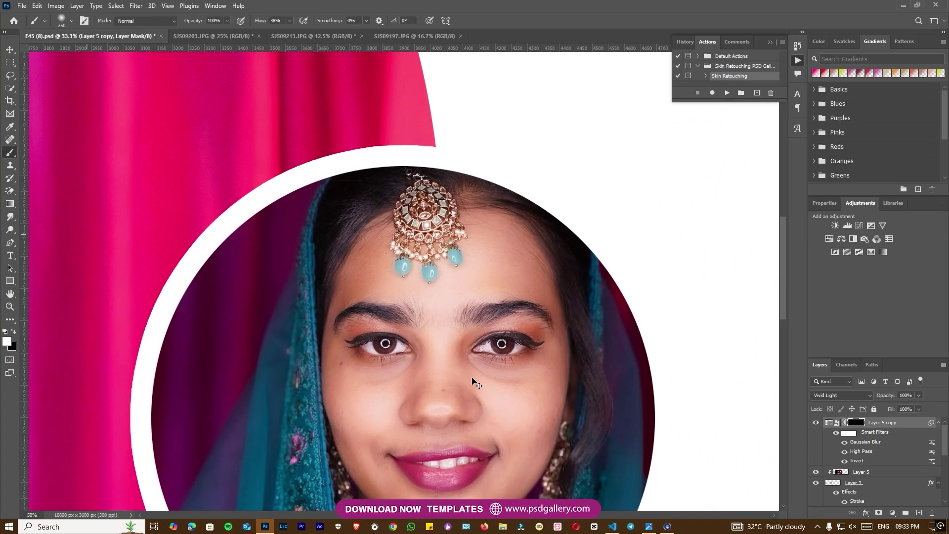
key("[")
key("[")
key("[")
key("[")
key("[")
key("bracketright")
key("bracketright")
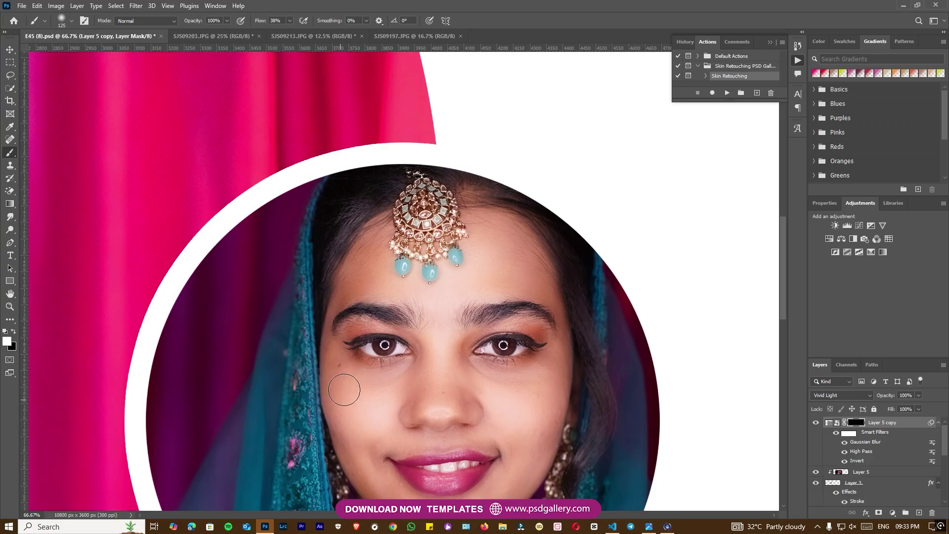
left_click_drag(361, 483, 357, 395)
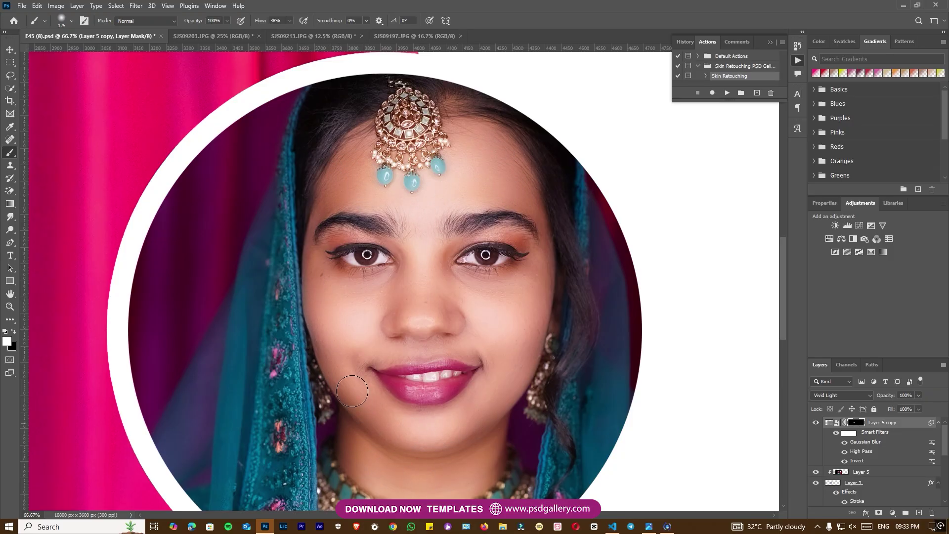
key("ctrl+minus")
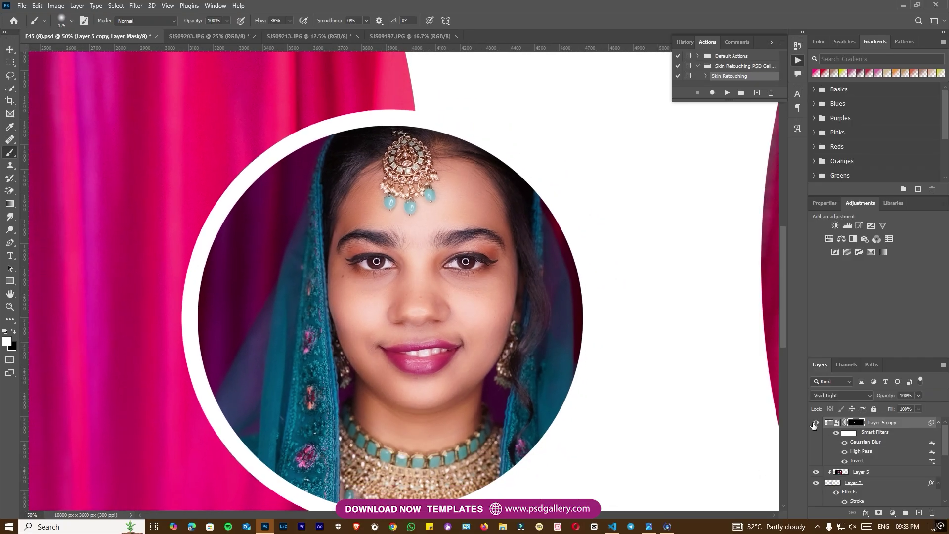
Release Layer 5 from its clipping mask, merge it with the retouched copy and clip the result to the small circle
key("ctrl+minus")
left_click(863, 471)
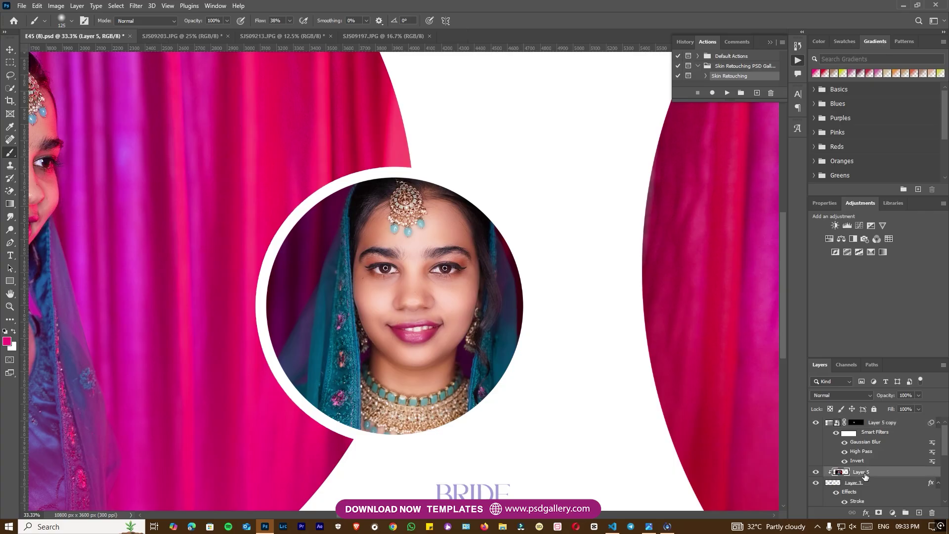
right_click(865, 470)
left_click(853, 245)
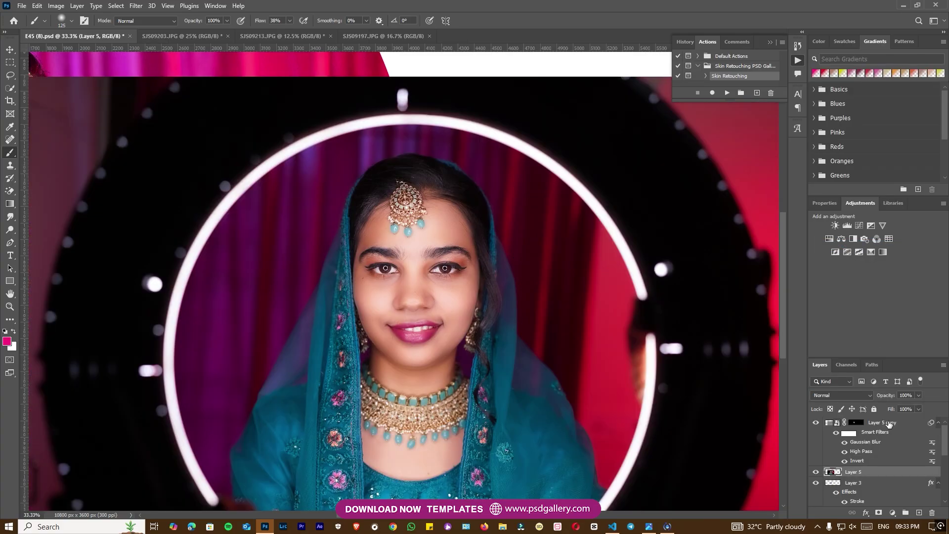
left_click(888, 422, "shift")
right_click(888, 422)
left_click(786, 393)
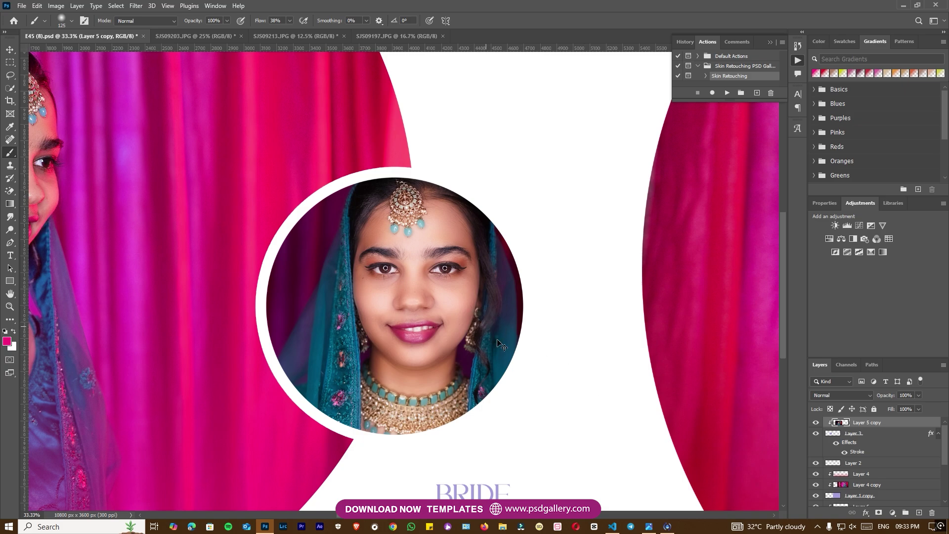
Apply Color Balance to the small circle's bride photo with midtone levels -16, 0 and +17
key("ctrl+b")
left_click_drag(701, 300, 686, 275)
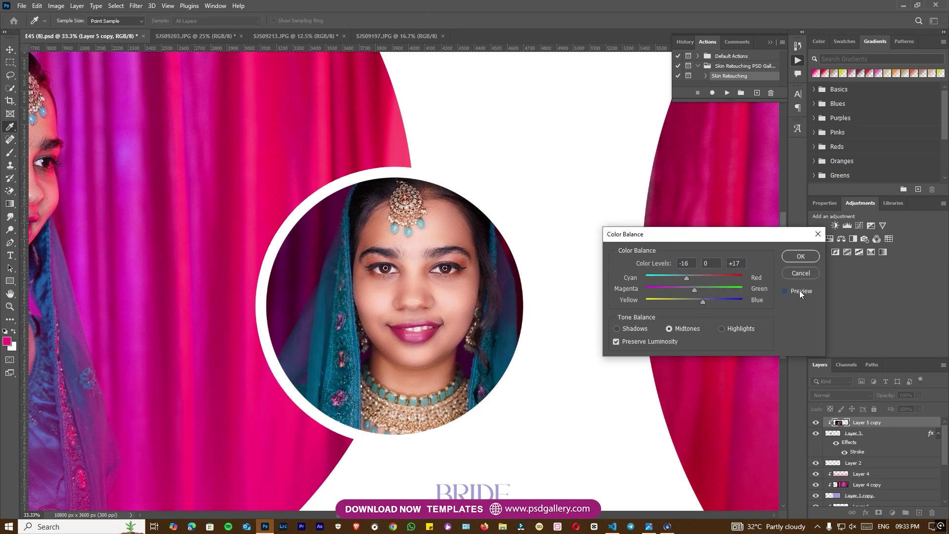
left_click(800, 256)
key("ctrl+minus")
key("ctrl+minus")
key("ctrl+minus")
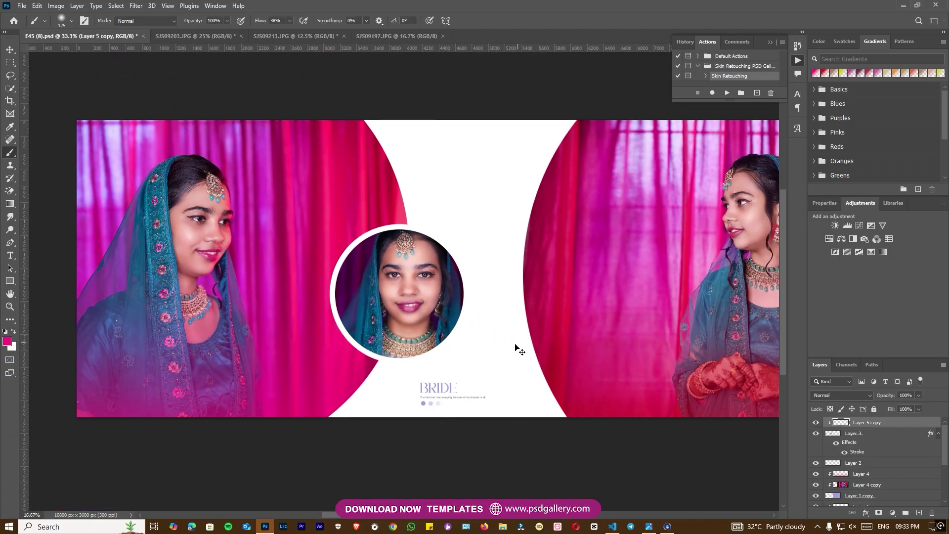
key("b")
left_click(592, 25)
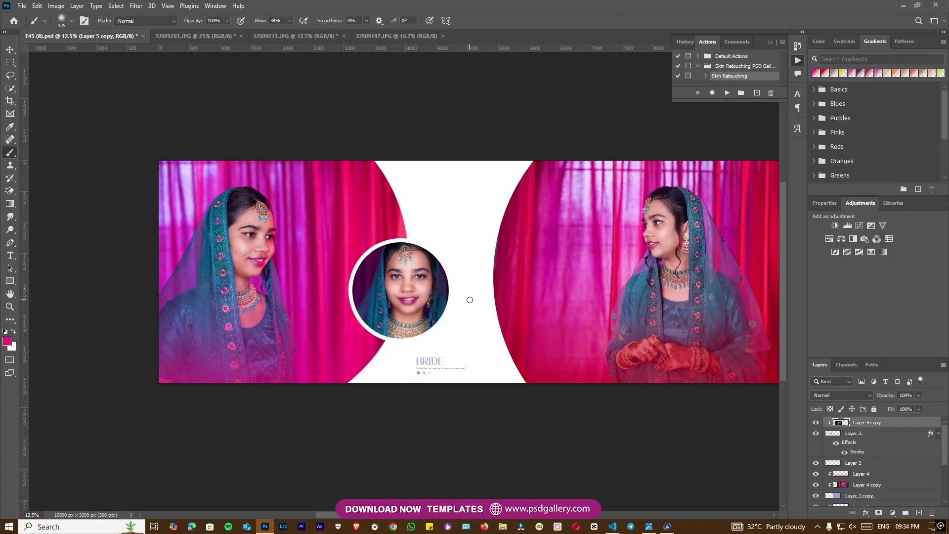
key("o")
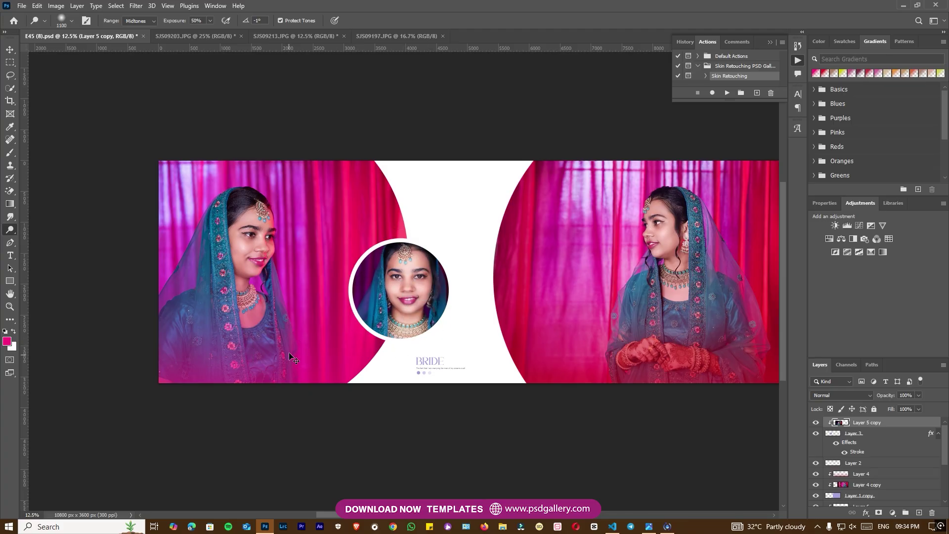
key("ctrl+minus")
key("v")
key("ctrl+plus")
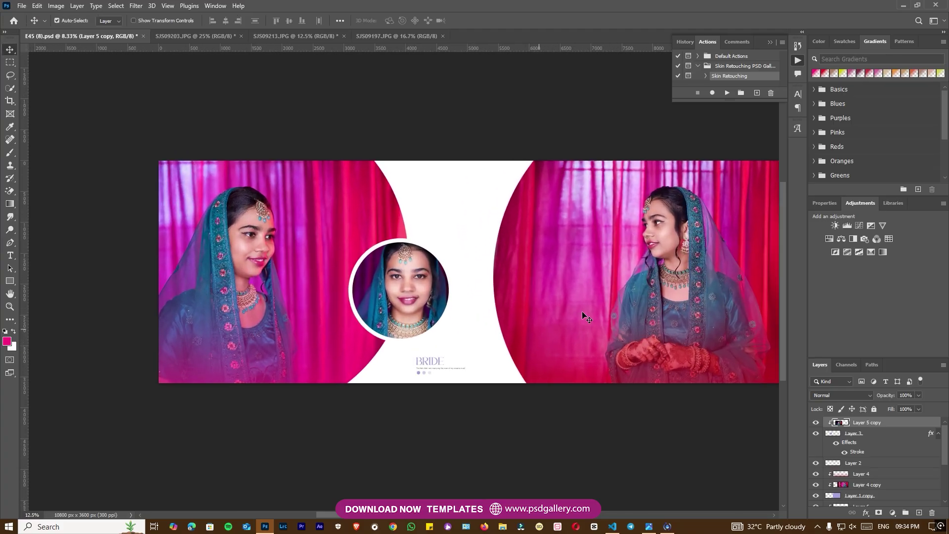
Scale the left bride photo (Layer 6 copy) down slightly with Free Transform
left_click_drag(251, 276, 339, 296)
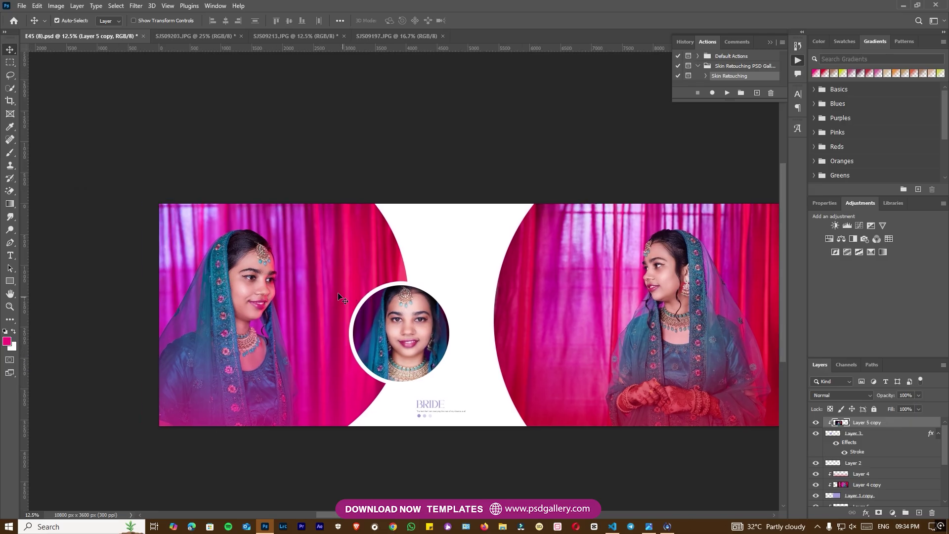
left_click(252, 277)
key("ctrl+t")
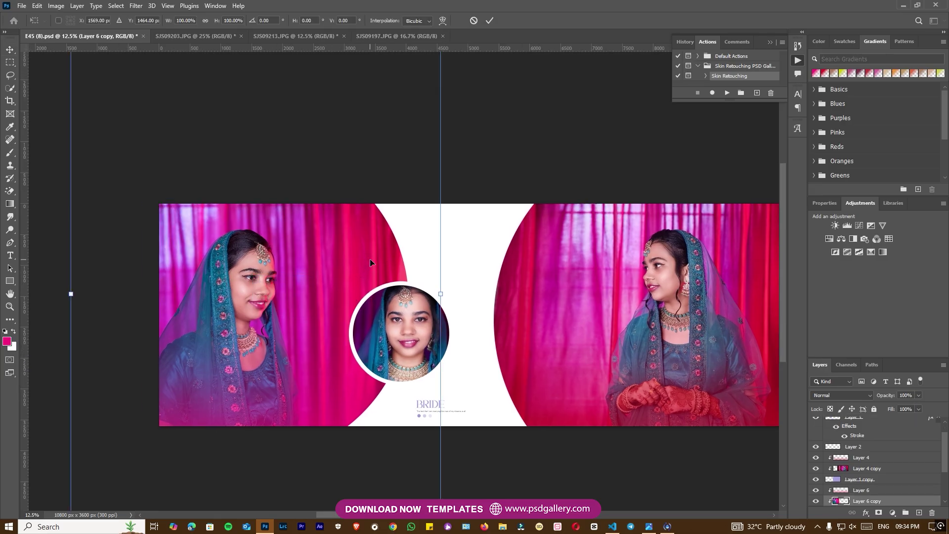
key("ctrl+minus")
left_click_drag(421, 118, 396, 124)
key("Return")
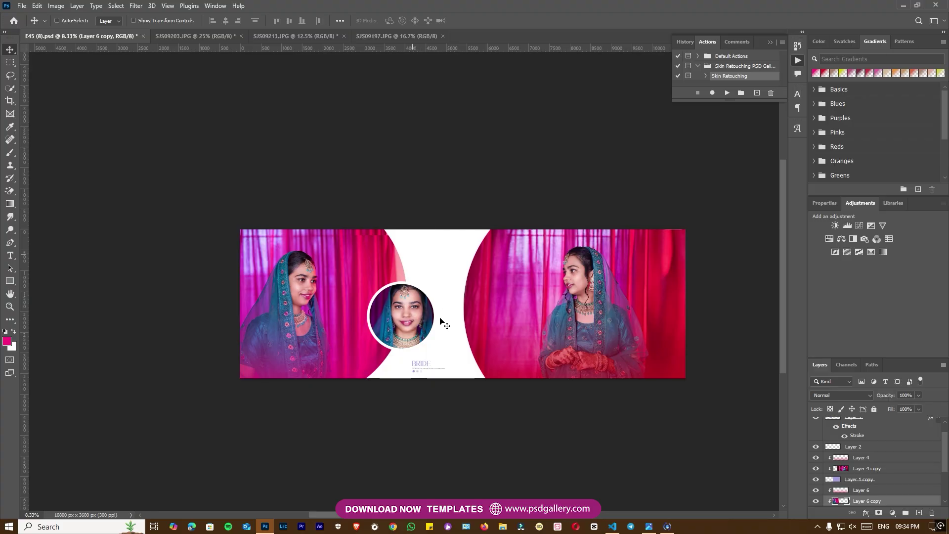
Shift the midtones of the right bride photo (Layer 4 copy) toward blue with Color Balance
key("ctrl+equal")
right_click(711, 267)
left_click(692, 273)
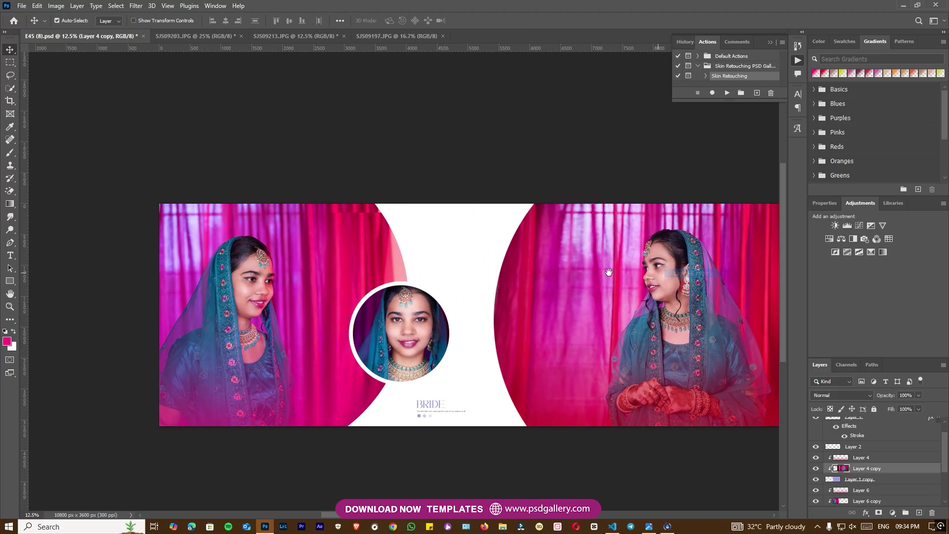
scroll(608, 272, "right", 3)
key("ctrl+b")
left_click_drag(722, 236, 736, 312)
left_click_drag(710, 374, 716, 374)
left_click(817, 330)
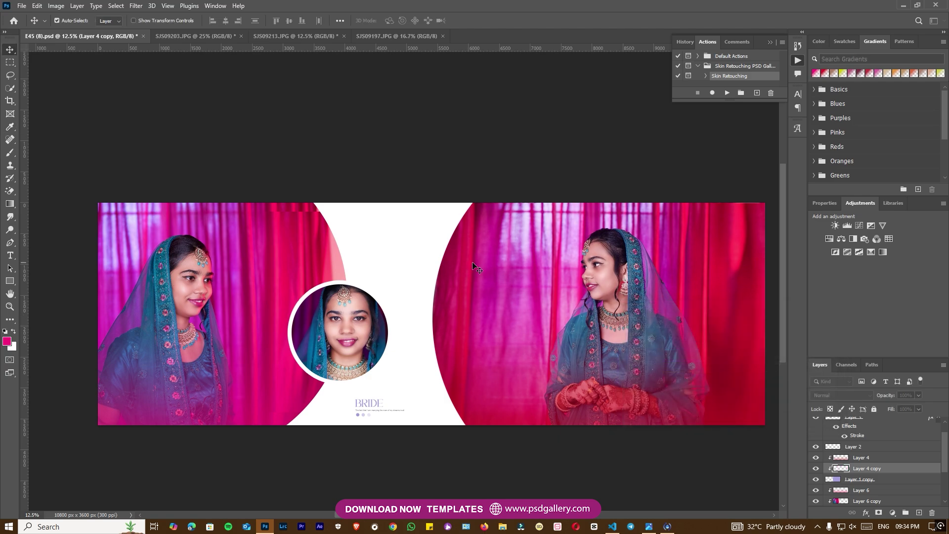
Cover the uneven curtain edge on the right side of the left bride photo using an enlarged Clone Stamp brush
right_click(302, 251)
left_click(303, 254)
right_click(269, 248)
left_click(281, 251)
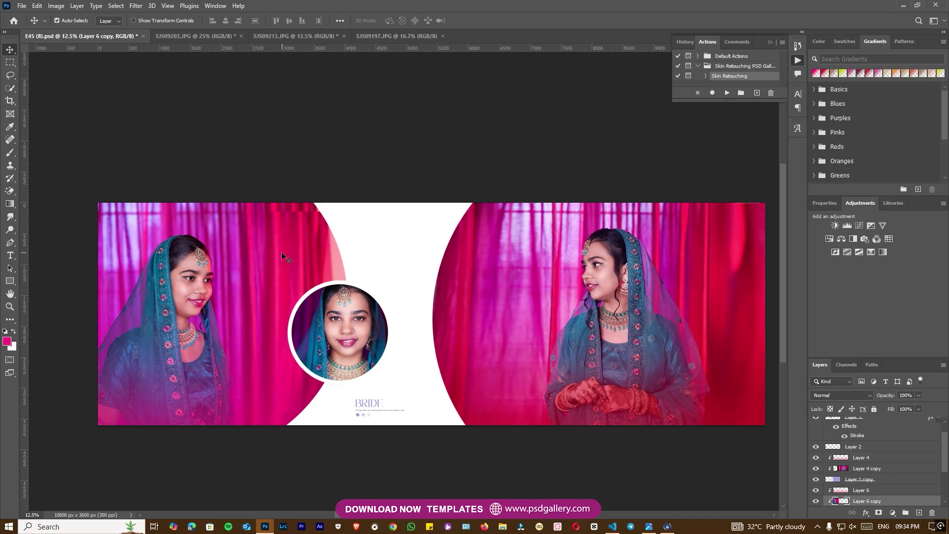
key("s")
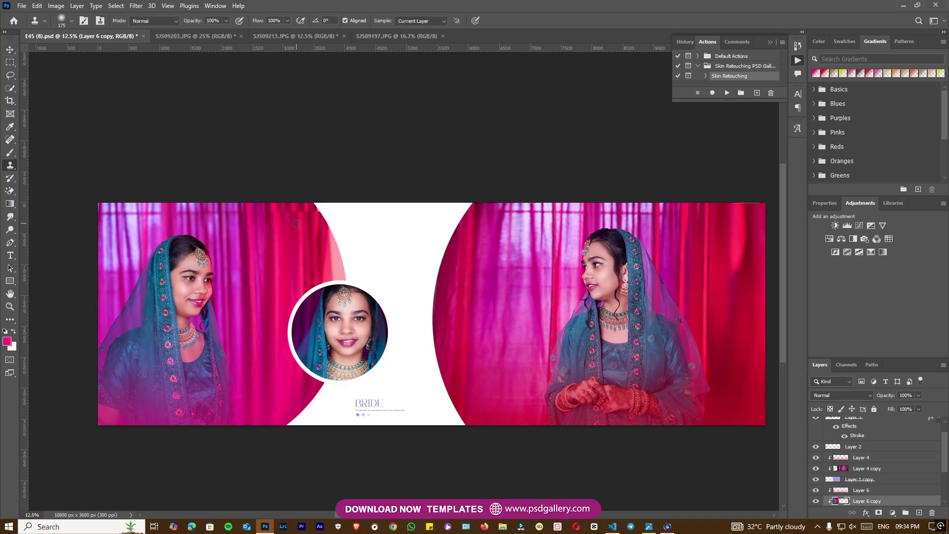
key("ctrl+plus")
left_click_drag(186, 247, 255, 244)
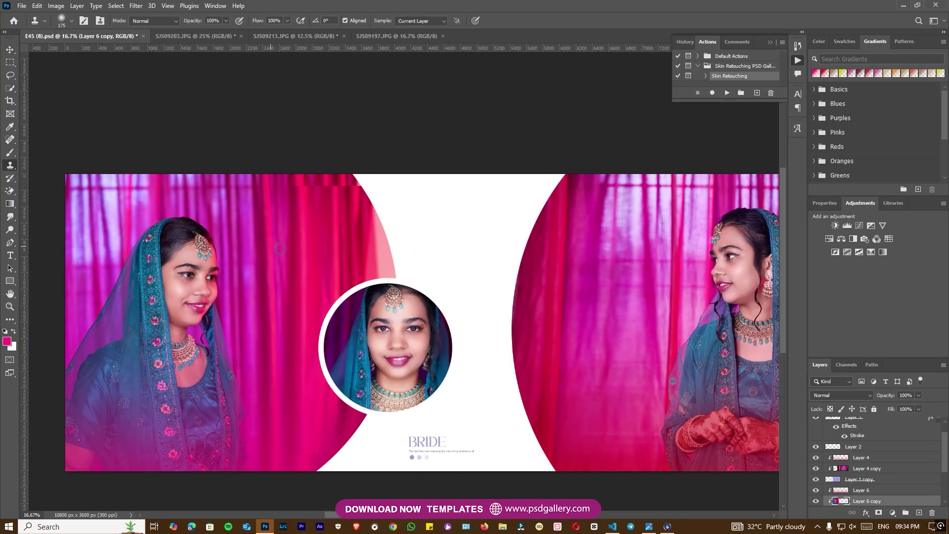
key("m")
key("s")
key("bracketright")
key("bracketright")
key("bracketright")
key("bracketright")
key("bracketright")
key("bracketright")
key("bracketright")
mouse_move(305, 184)
left_mouse_down()
mouse_move(346, 184)
mouse_move(381, 213)
mouse_move(359, 226)
mouse_move(375, 214)
mouse_move(390, 300)
mouse_move(410, 308)
left_mouse_up()
mouse_move(283, 285)
left_mouse_down()
mouse_move(389, 272)
mouse_move(387, 259)
mouse_move(420, 270)
left_mouse_up()
key("v")
right_click(467, 238)
left_click(476, 242)
right_click(412, 267)
left_click(427, 273)
Recolour the BRIDE title text to a pink based on a colour sampled from the curtain
left_click_drag(586, 304, 384, 297)
key("ctrl+plus")
left_click_drag(322, 318, 399, 303)
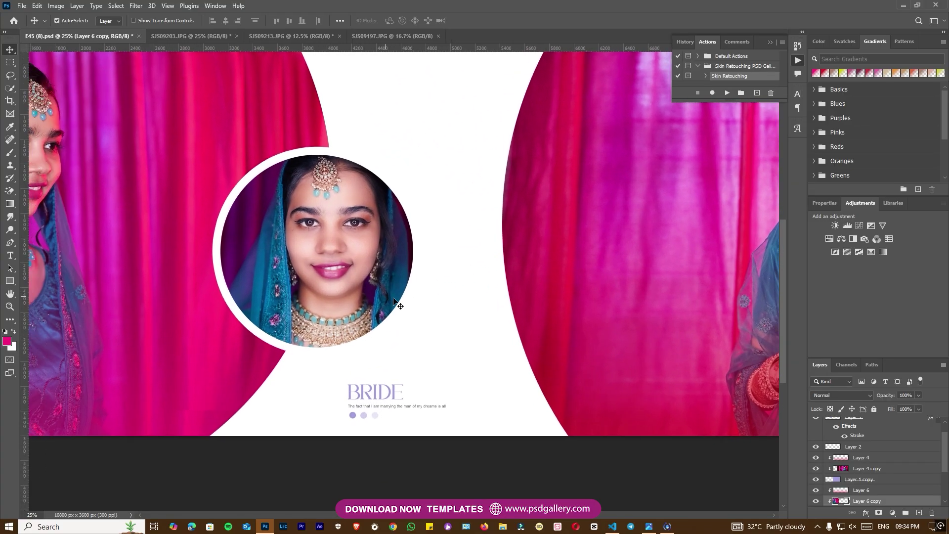
key("ctrl+plus")
double_click(368, 426)
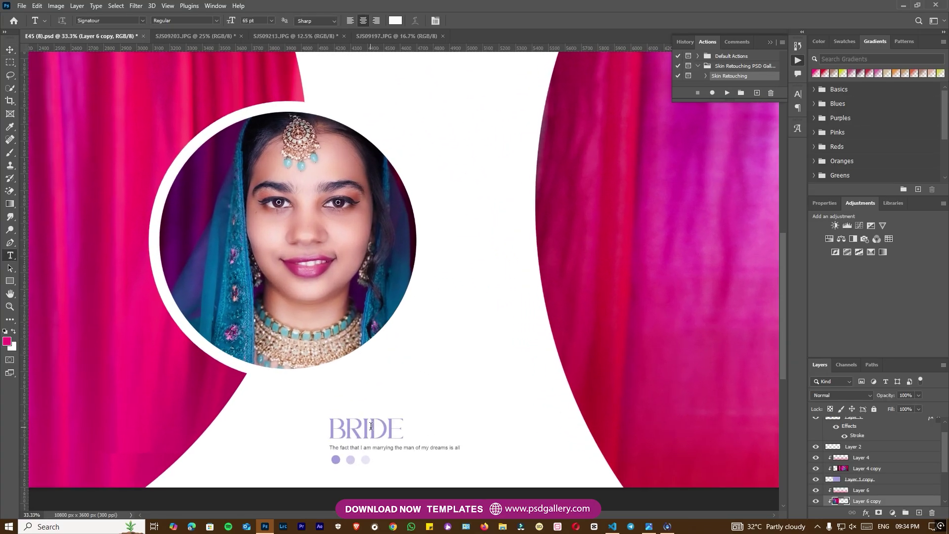
left_click(396, 22)
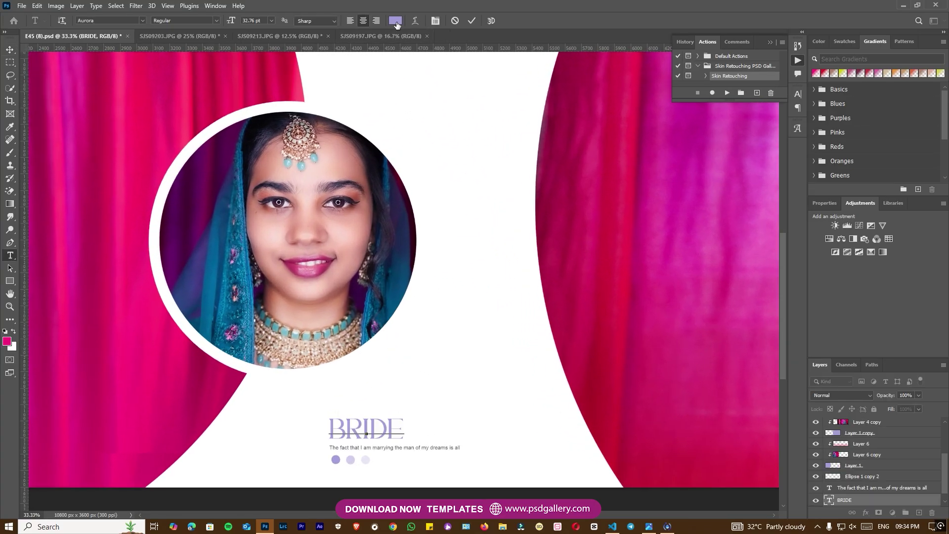
left_click(170, 96)
left_click(719, 370)
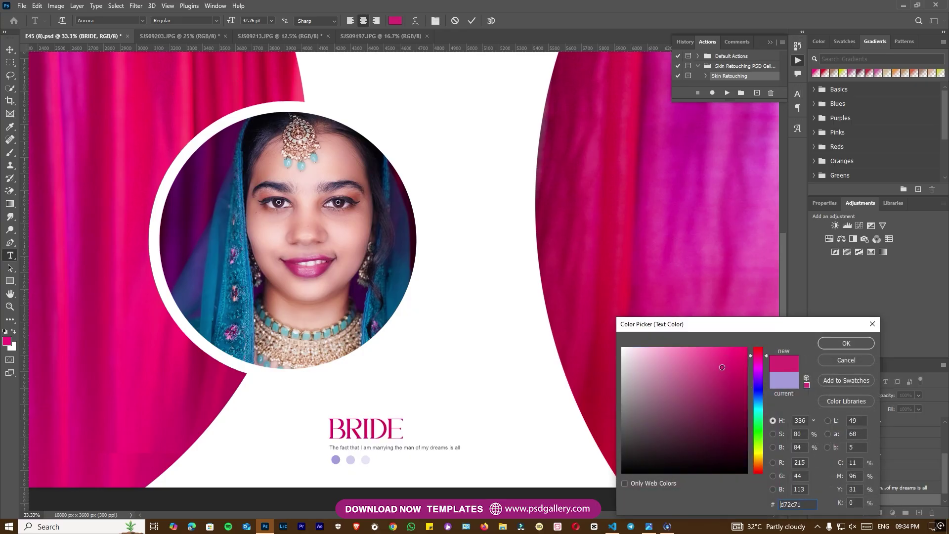
left_click(712, 367)
left_click(838, 345)
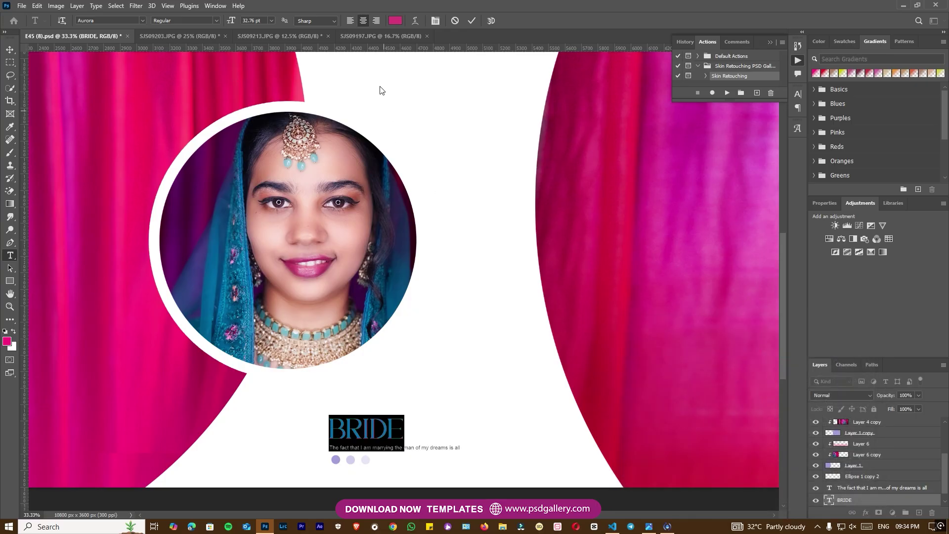
left_click(471, 20)
key("v")
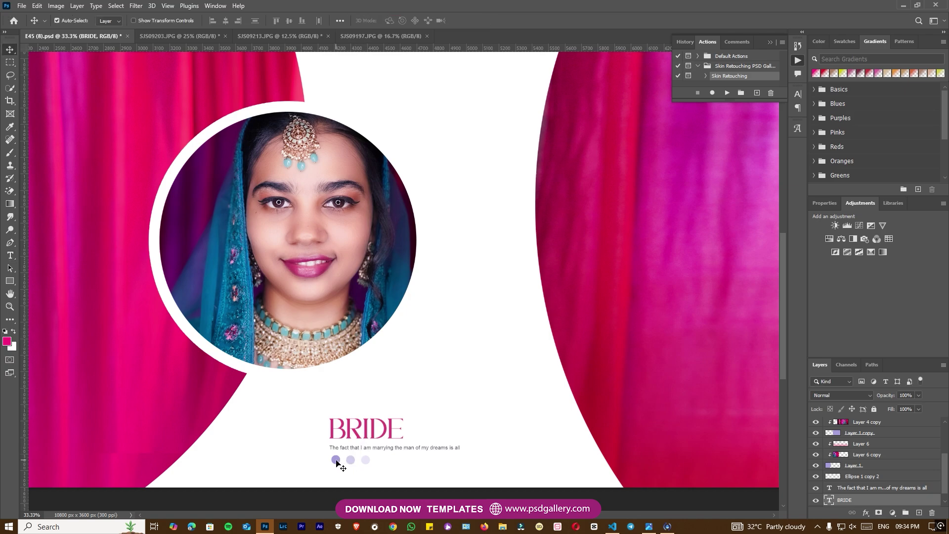
Recolour the three accent dots (Ellipse 1 copy 2) with a crimson Color Overlay in Normal mode at 100% opacity
left_click(348, 461)
right_click(880, 477)
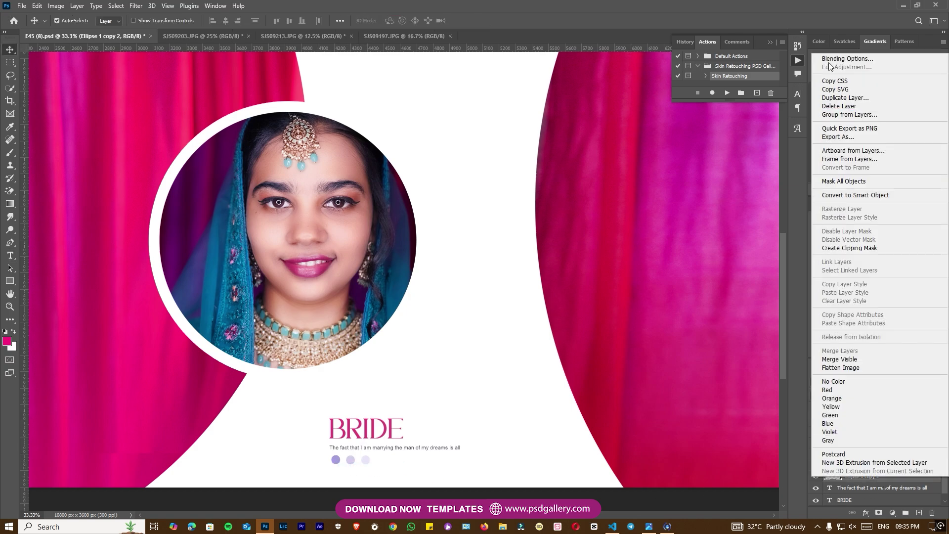
key("Escape")
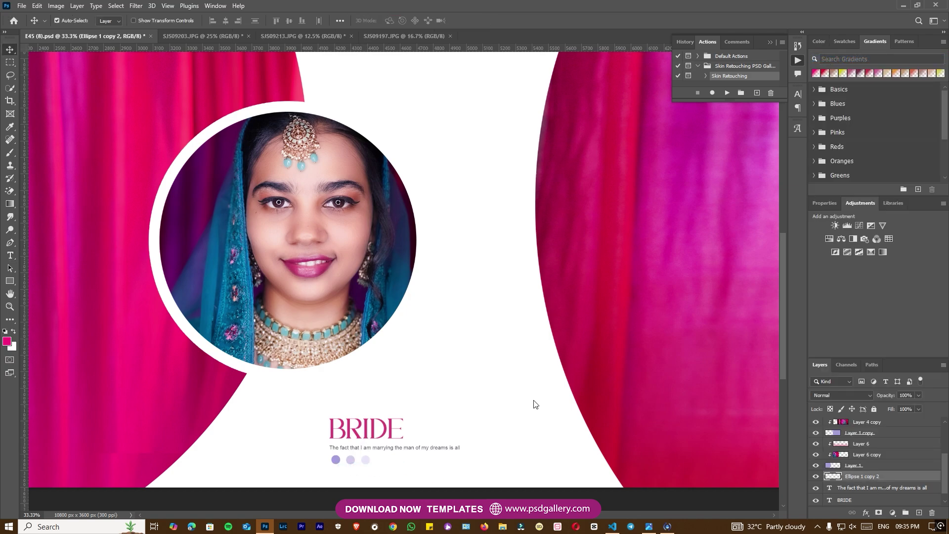
left_click(532, 418)
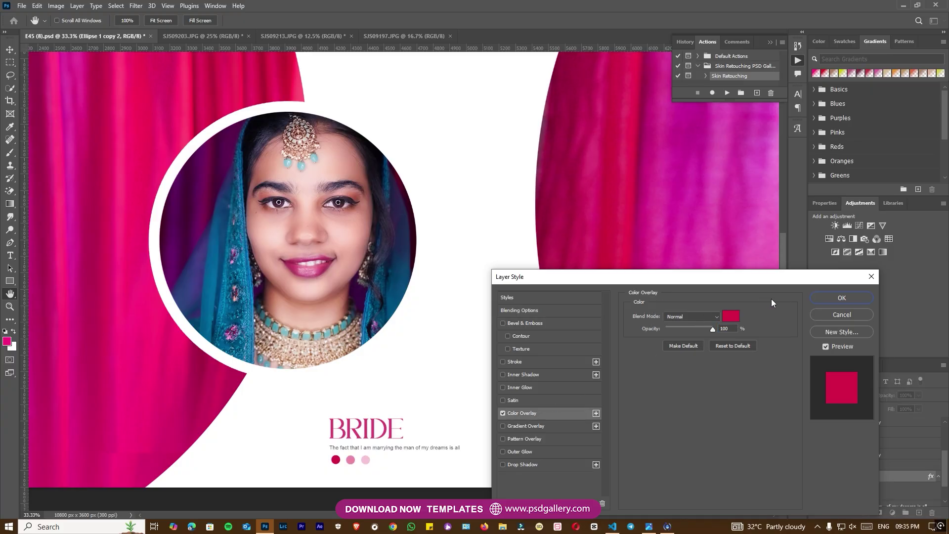
left_click(841, 298)
Examine the whole spread and the title area to check how the recoloured dots match the bride photos
scroll(444, 378, "down", 3)
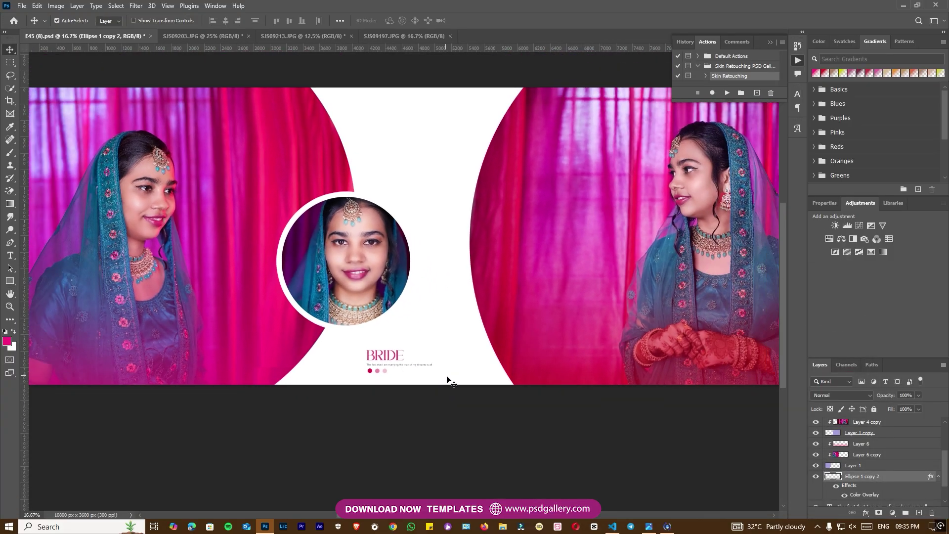
scroll(392, 365, "up", 2)
scroll(395, 381, "down", 2)
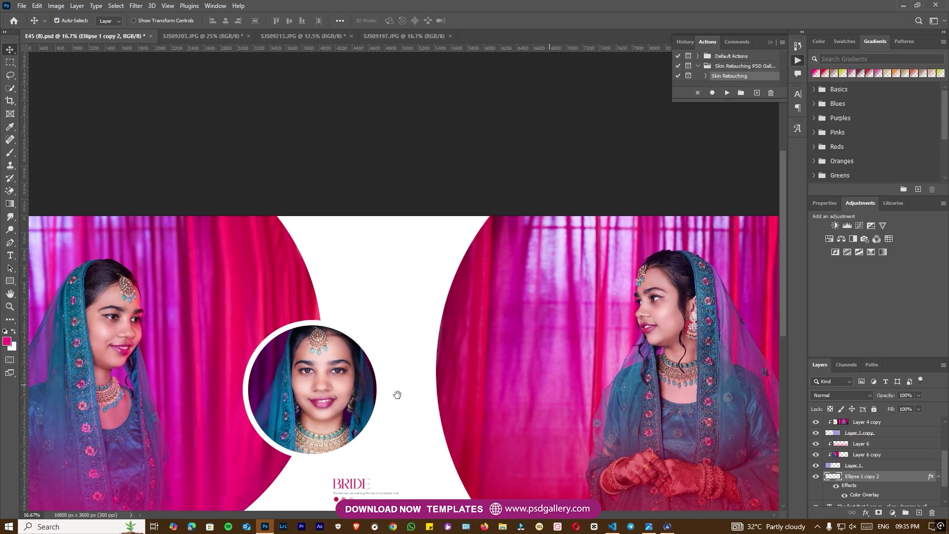
left_click_drag(397, 394, 361, 334)
scroll(401, 318, "up", 1)
scroll(363, 337, "down", 1)
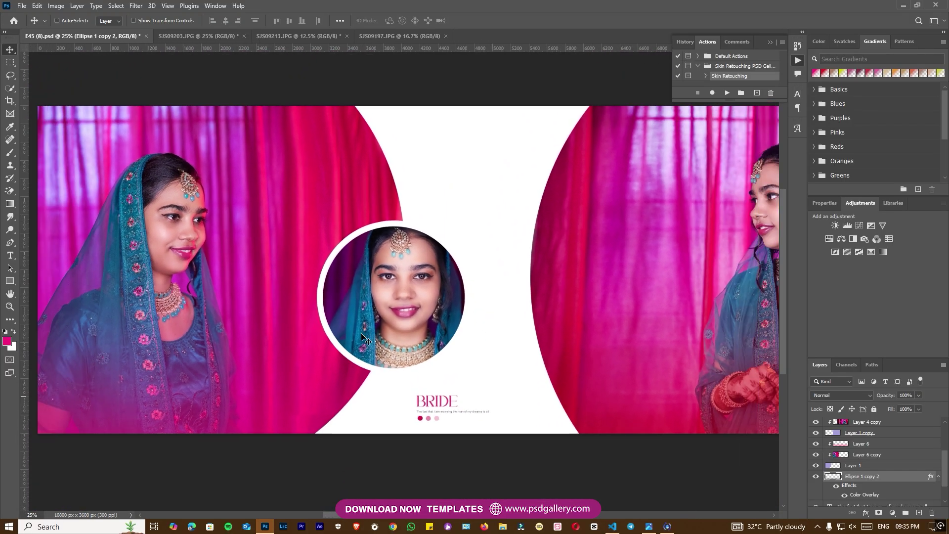
left_click_drag(417, 383, 417, 346)
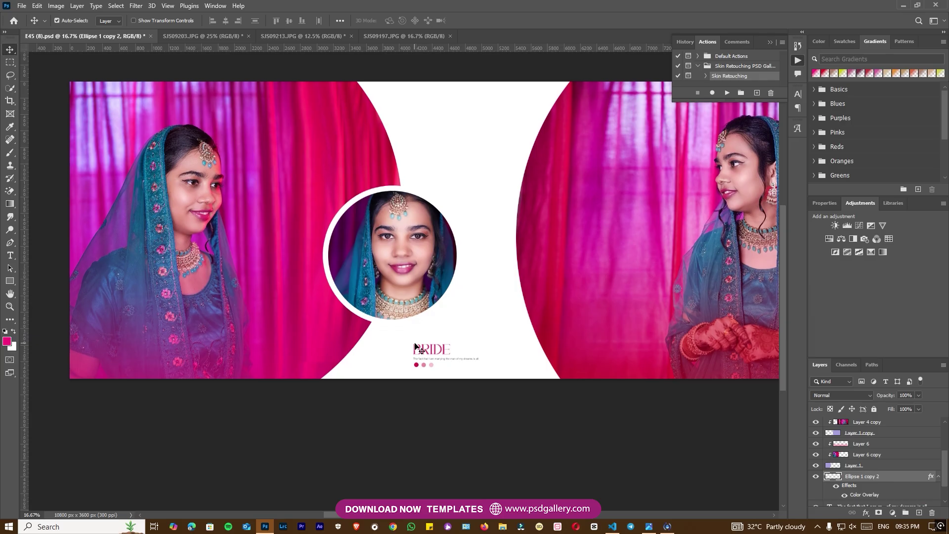
scroll(418, 349, "up", 1)
scroll(425, 354, "up", 1)
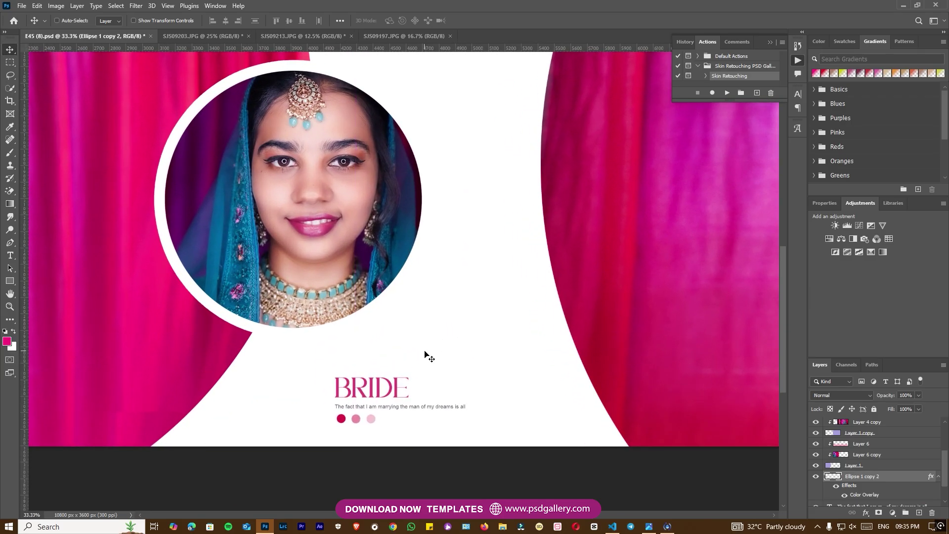
scroll(424, 355, "up", 1)
scroll(425, 355, "down", 1)
left_click_drag(307, 356, 371, 375)
scroll(370, 376, "up", 1)
left_click_drag(443, 387, 341, 383)
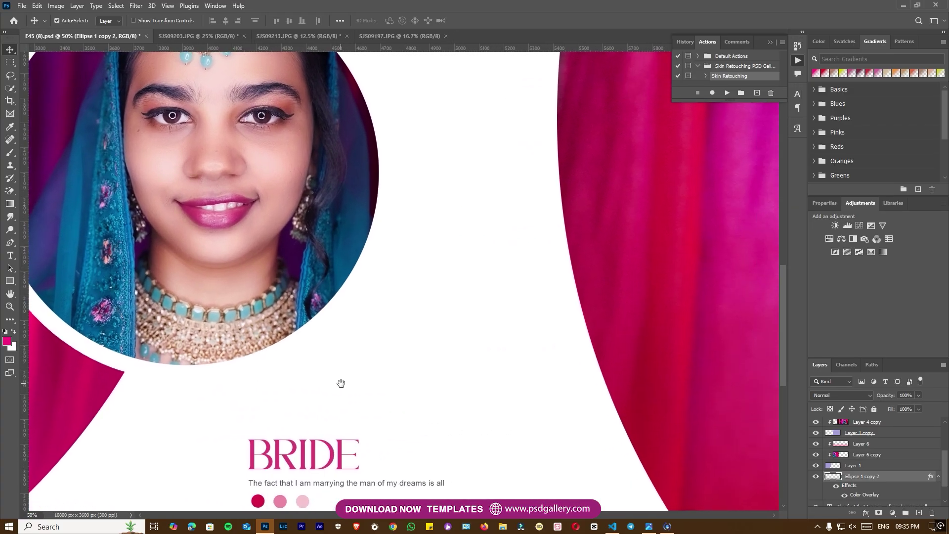
scroll(348, 388, "down", 1)
scroll(348, 387, "down", 1)
scroll(349, 388, "up", 1)
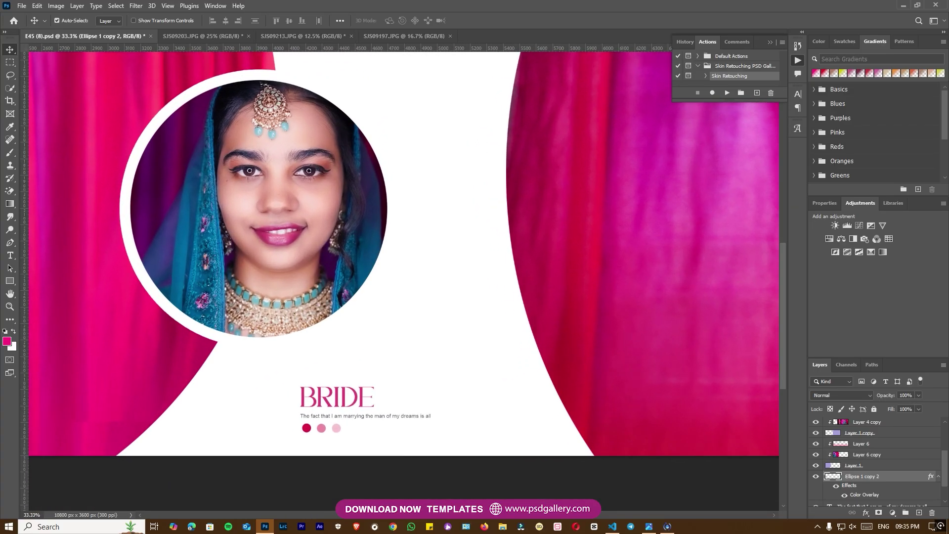
scroll(349, 388, "down", 1)
key("ctrl+minus")
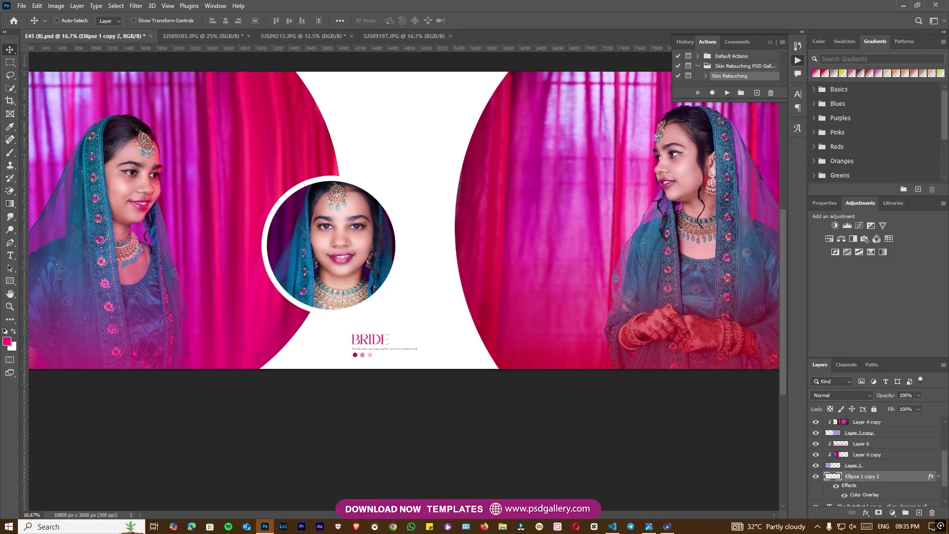
Start a new text layer above the BRIDE title and set its colour to dark #312429
mouse_move(425, 263)
left_mouse_down()
mouse_move(485, 298)
mouse_move(417, 264)
left_mouse_up()
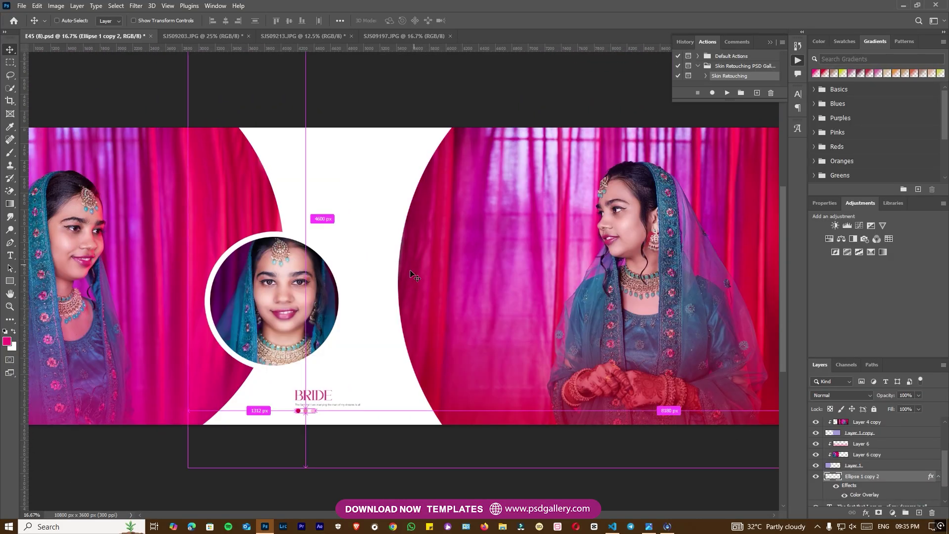
key("ctrl+plus")
left_click_drag(339, 336, 425, 267)
key("ctrl+plus")
key("ctrl+plus")
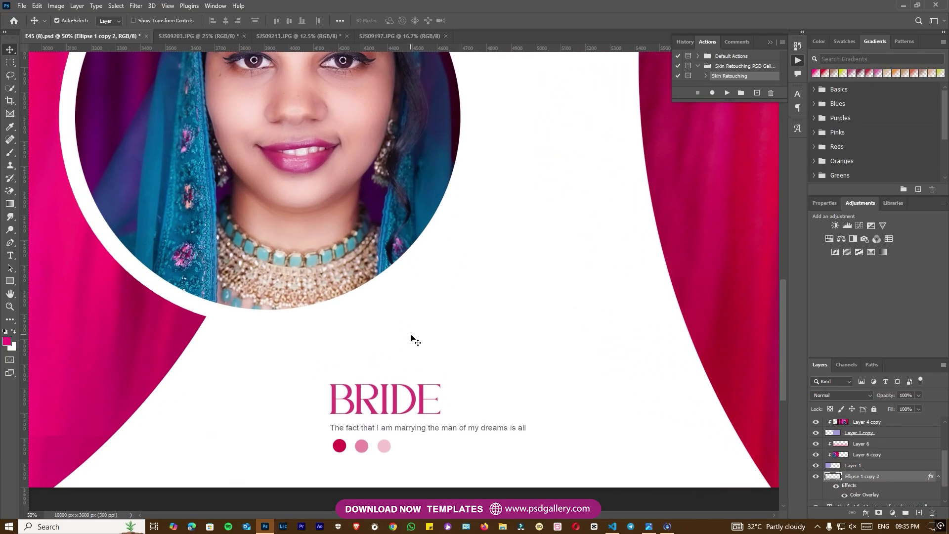
key("t")
left_click(376, 345)
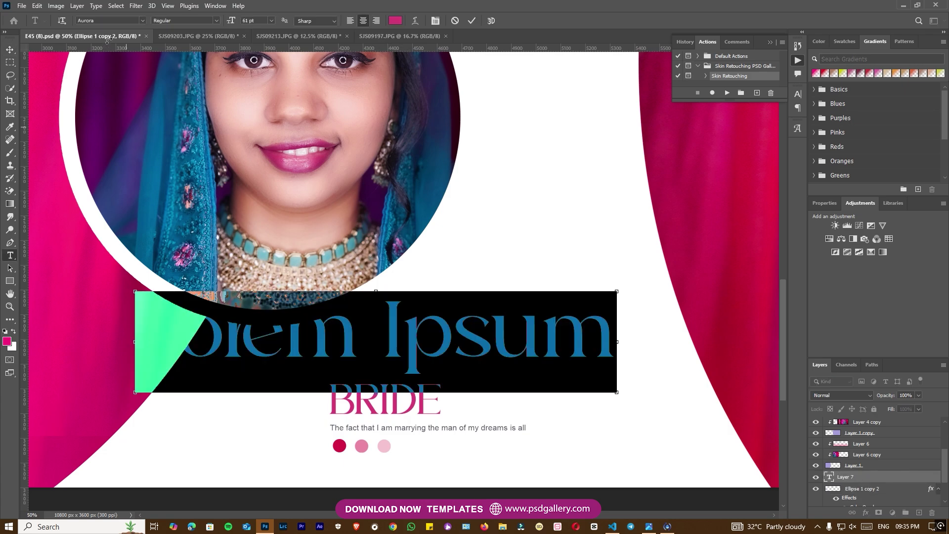
left_click(398, 22)
left_click(654, 448)
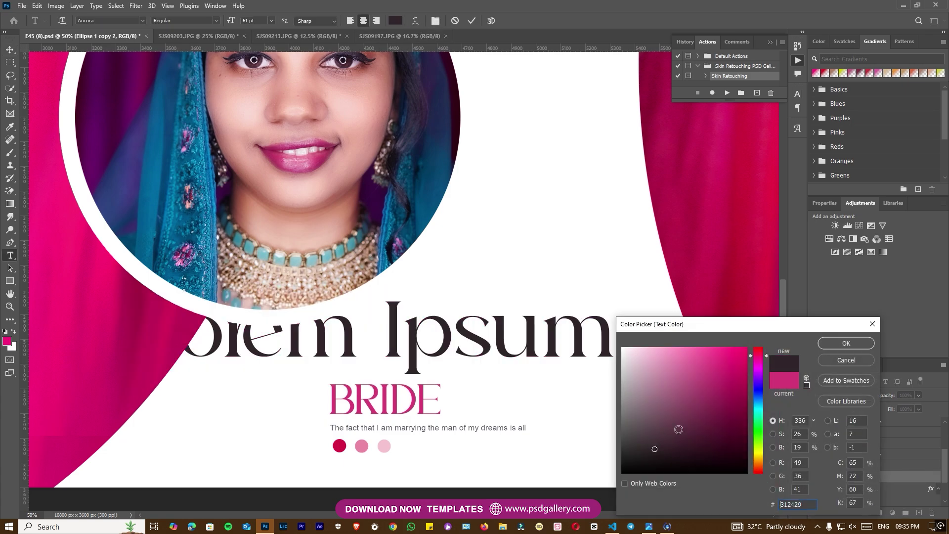
left_click(844, 342)
Set the new text layer's font to the handwritten Alessandria
left_click(146, 19)
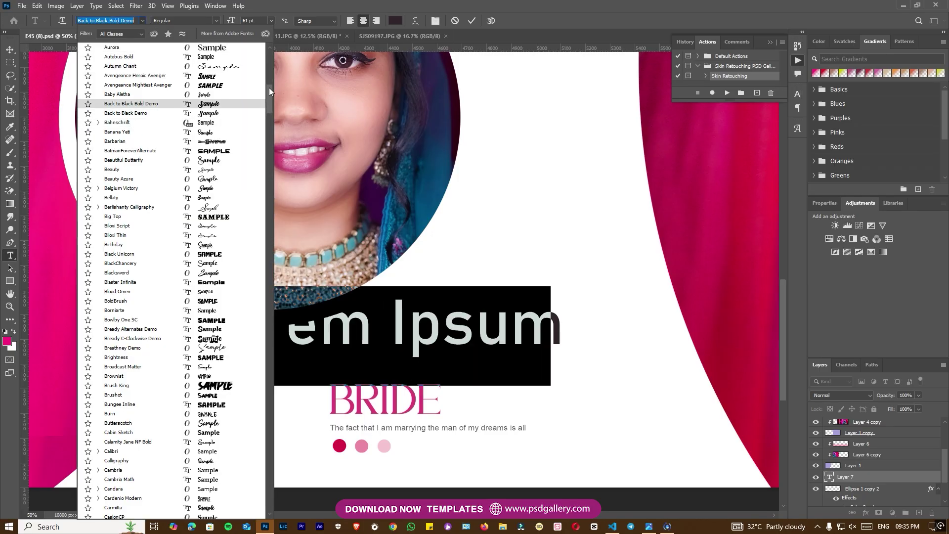
left_click_drag(269, 92, 271, 54)
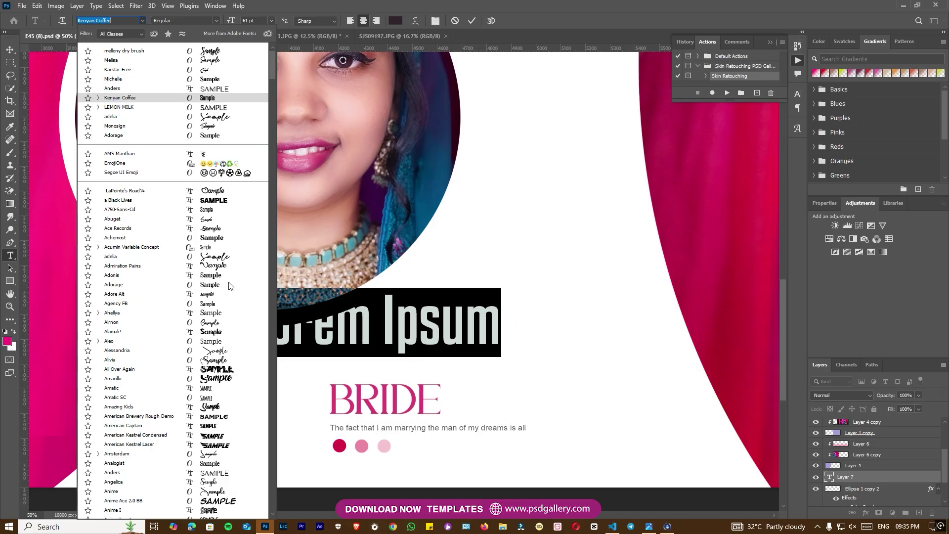
left_click(118, 349)
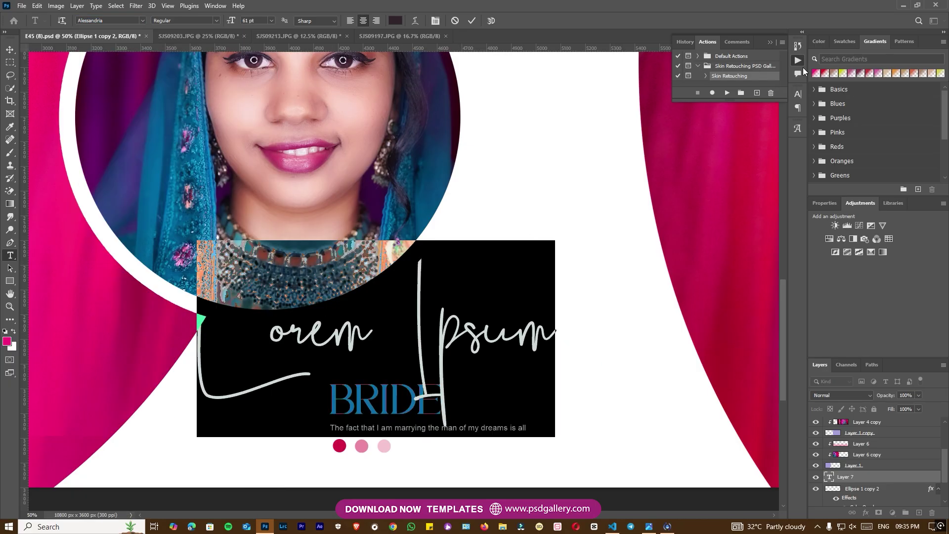
left_click(214, 5)
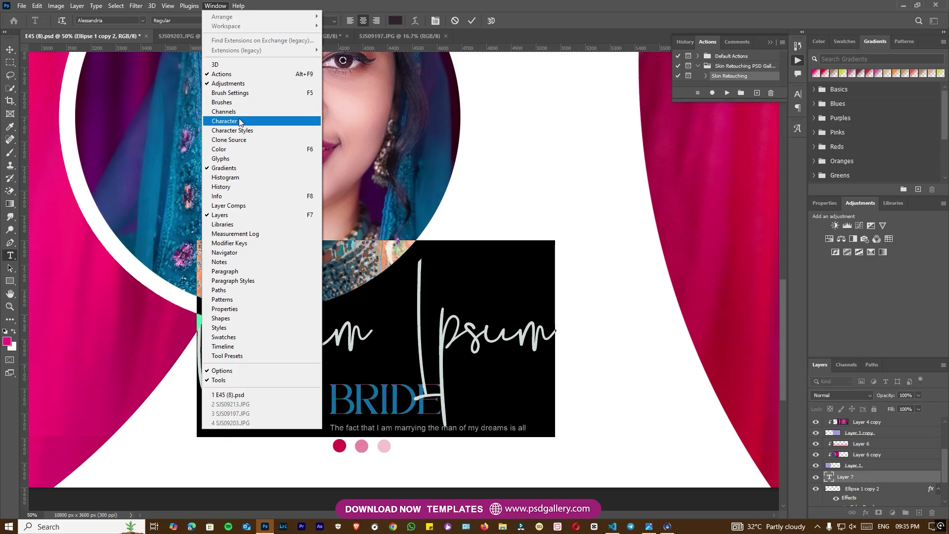
left_click(482, 4)
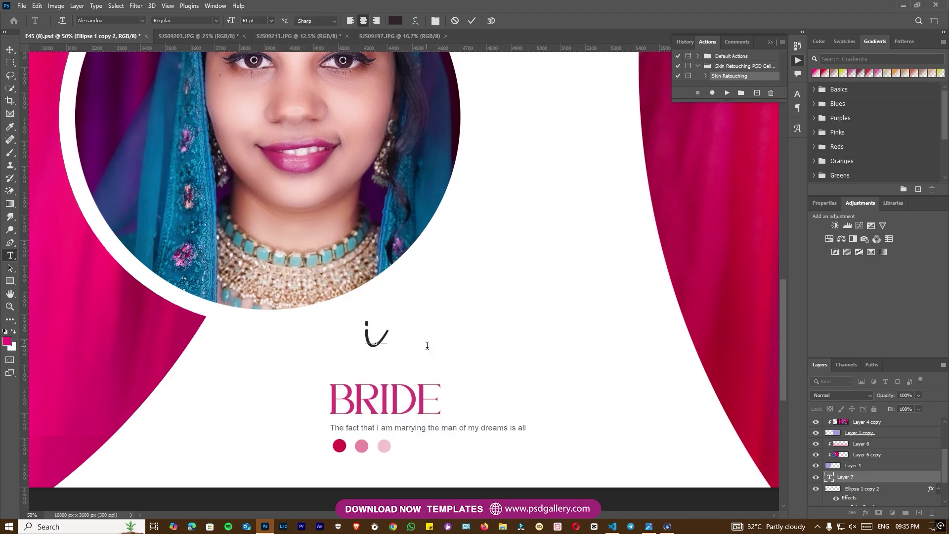
type("Imra")
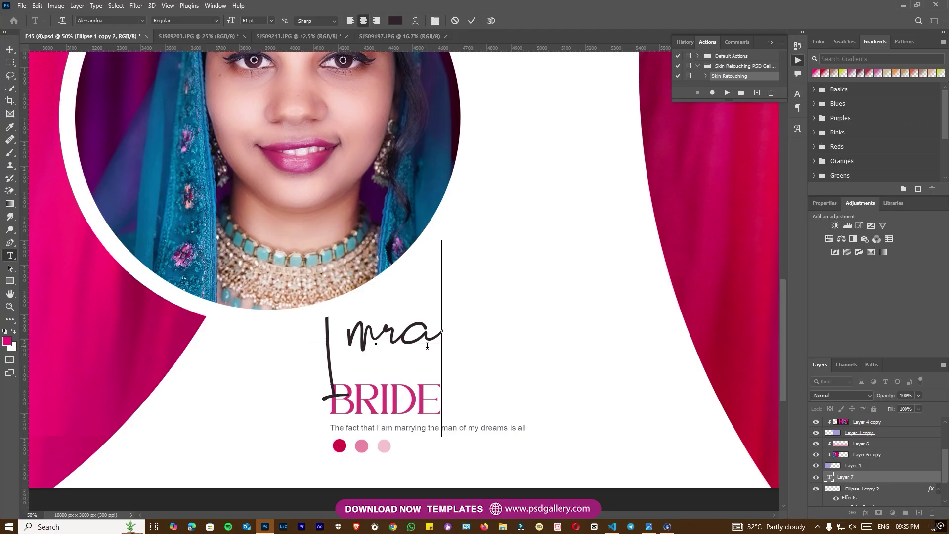
key("BackSpace")
key("BackSpace")
key("BackSpace")
key("BackSpace")
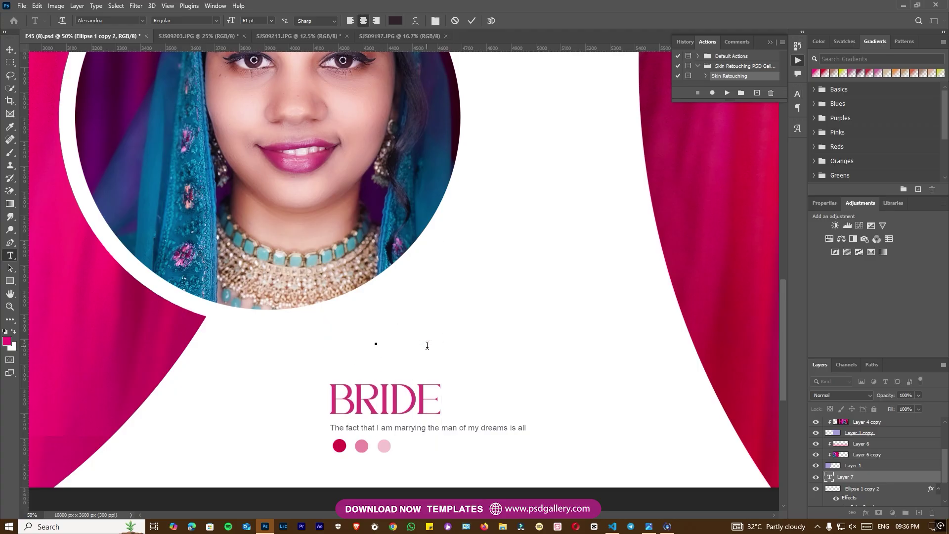
Enter the bride's first name in the script text layer and move it beside the BRIDE title
type("ya")
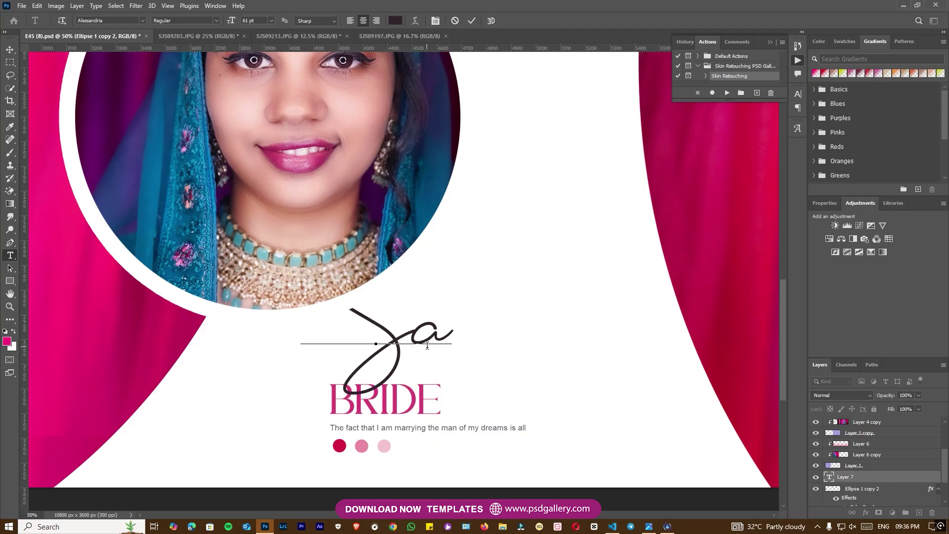
type("nj")
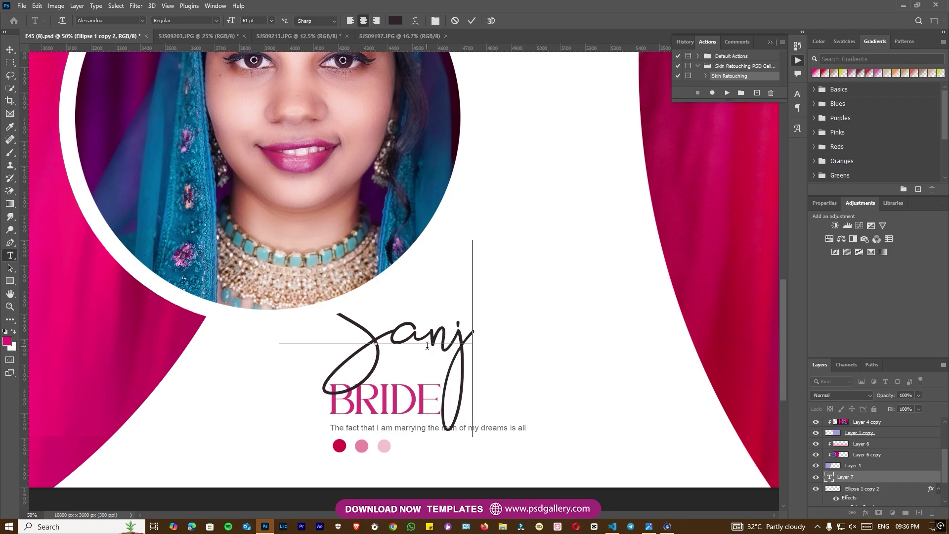
type("i")
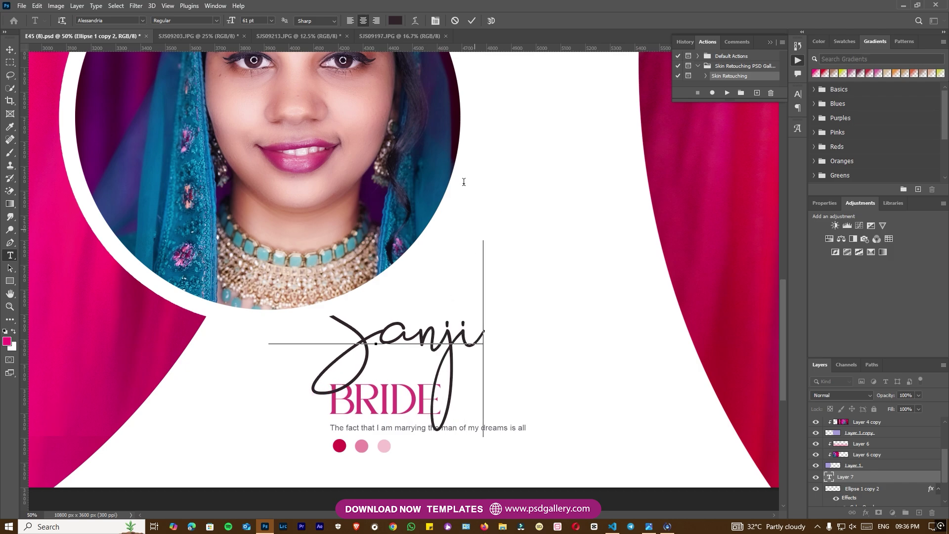
key("ctrl+Return")
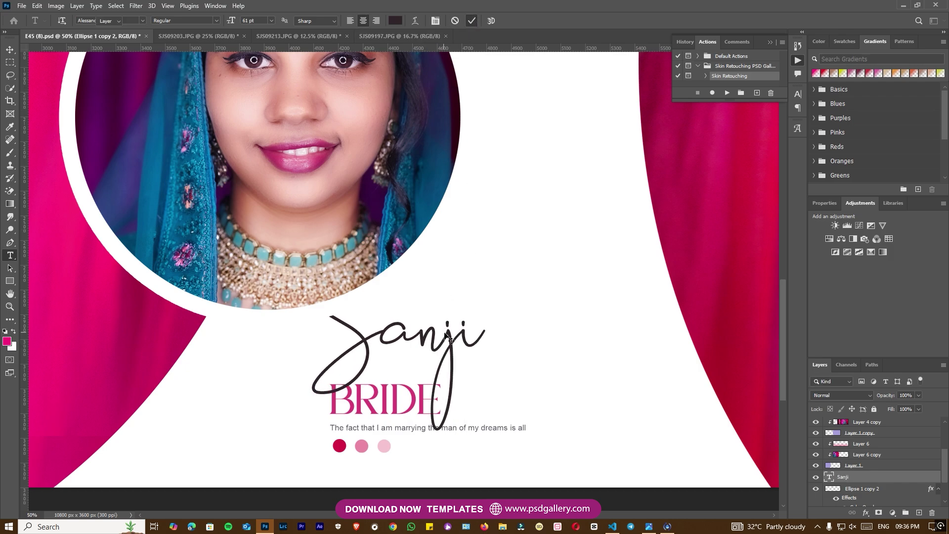
key("v")
left_click_drag(393, 361, 635, 420)
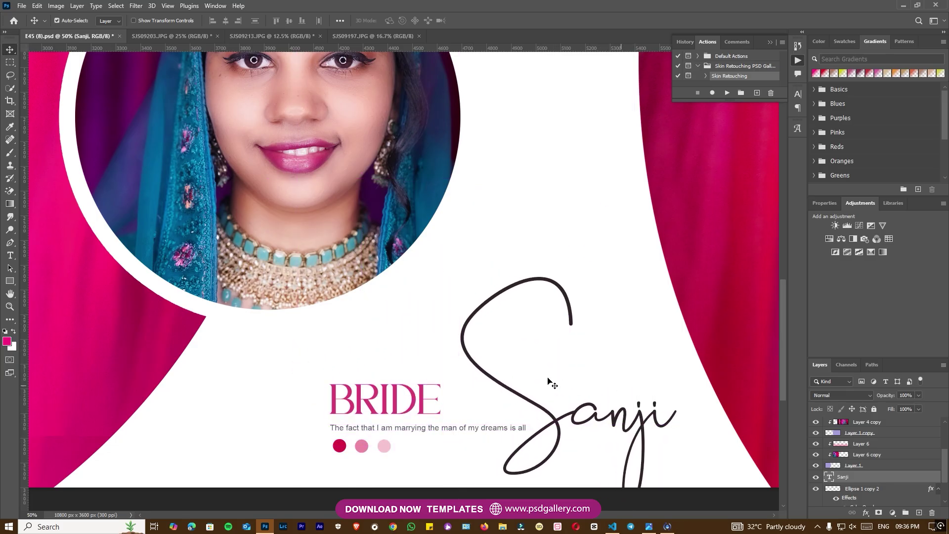
Scale the script name down with Free Transform and place it against the end of the BRIDE title
key("ctrl+minus")
key("ctrl+minus")
key("ctrl+t")
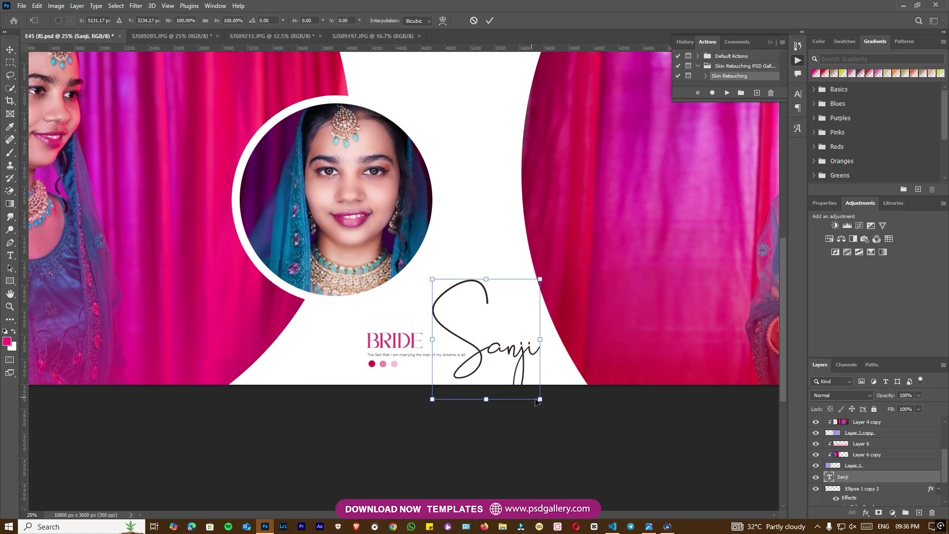
left_click_drag(527, 385, 470, 334)
key("Return")
Inspect the finished spread, checking the script name and each of the three bride photos up close
key("ctrl+minus")
key("ctrl+minus")
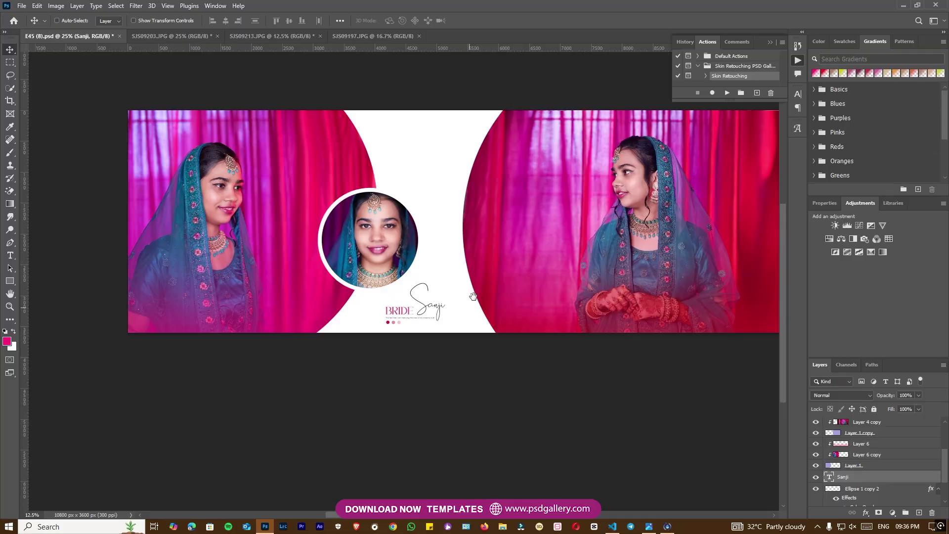
left_click_drag(473, 296, 479, 330)
key("ctrl")
left_click_drag(456, 355, 464, 377)
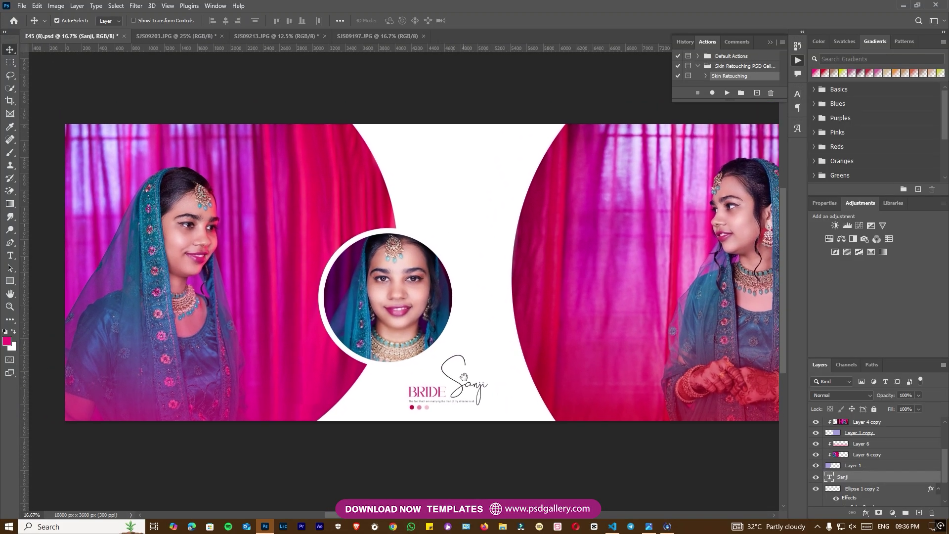
key("ctrl+equal")
scroll(381, 373, "right", 5)
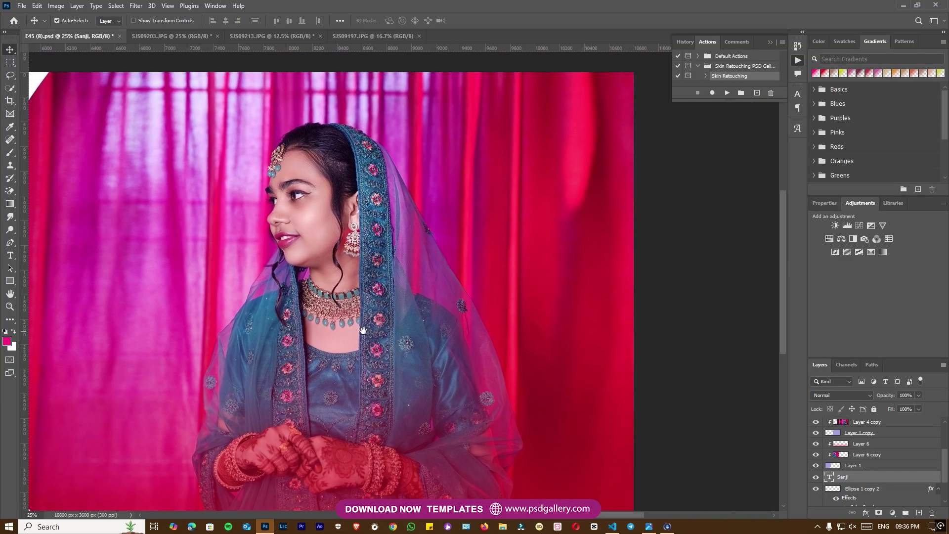
key("ctrl+equal")
left_click_drag(237, 318, 398, 338)
left_click_drag(576, 374, 439, 373)
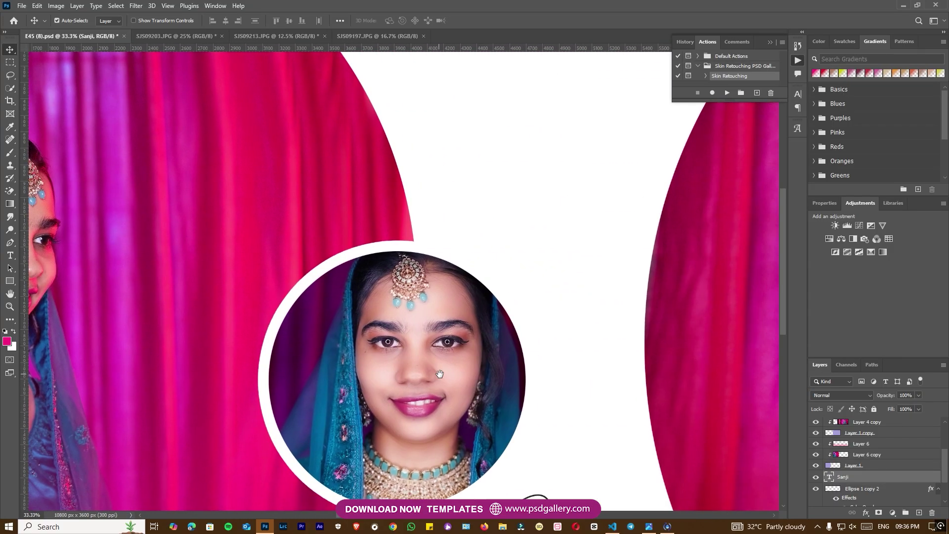
left_click_drag(317, 398, 431, 326)
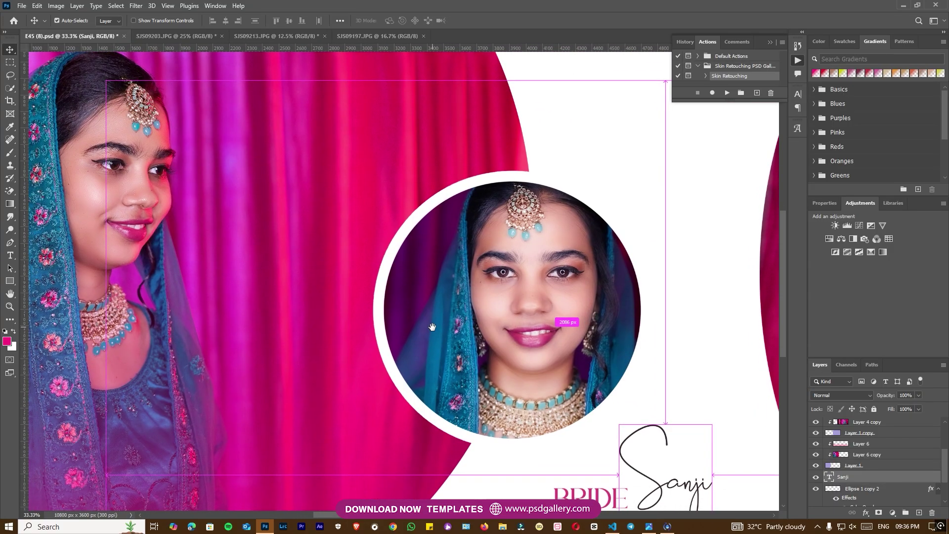
key("ctrl+minus")
left_click_drag(599, 331, 400, 379)
key("ctrl+plus")
left_click_drag(178, 378, 417, 369)
key("ctrl+plus")
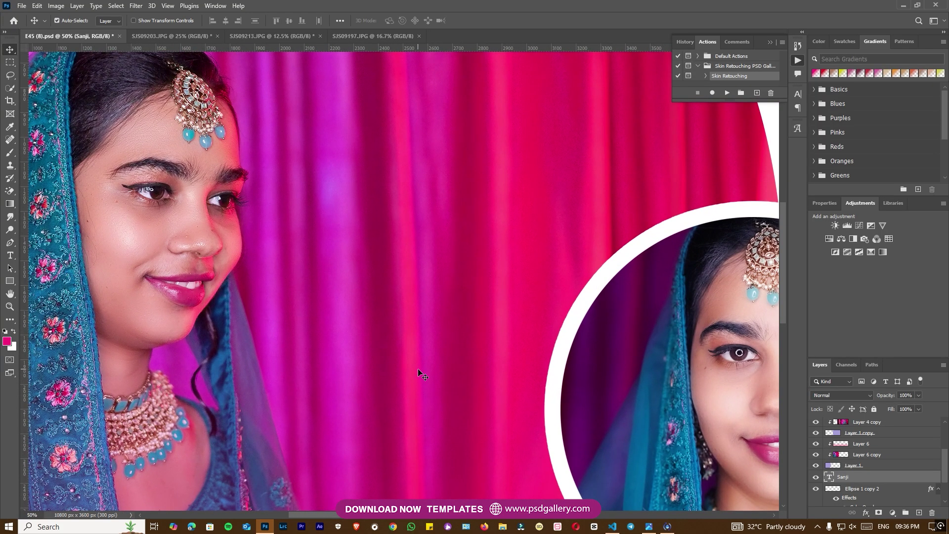